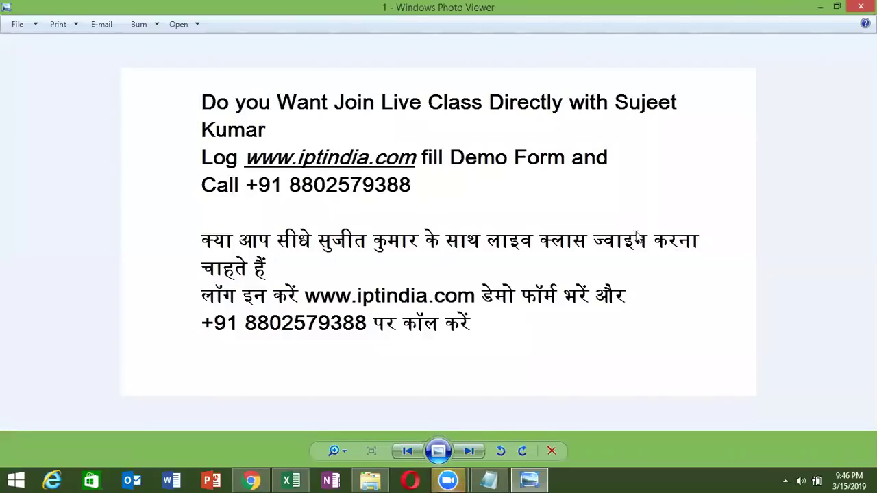
- View promo image 2, then close Photo Viewer and the Photo folder window
click(470, 452)
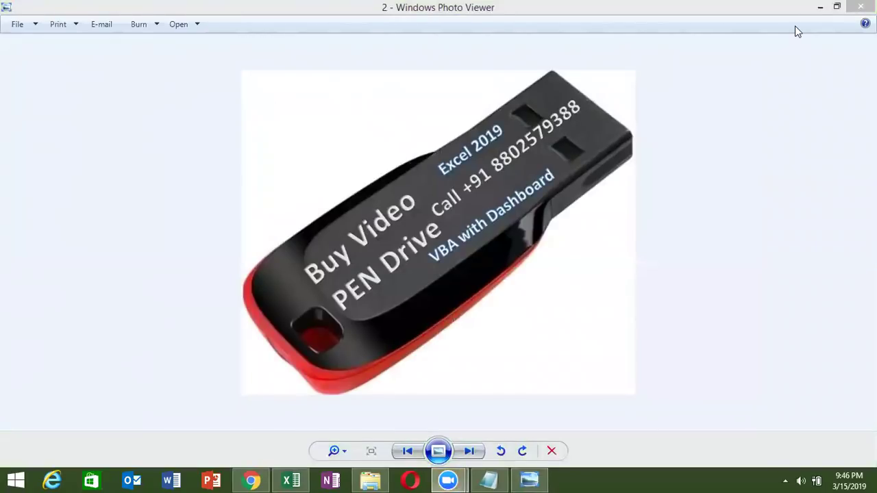
key(alt+F4)
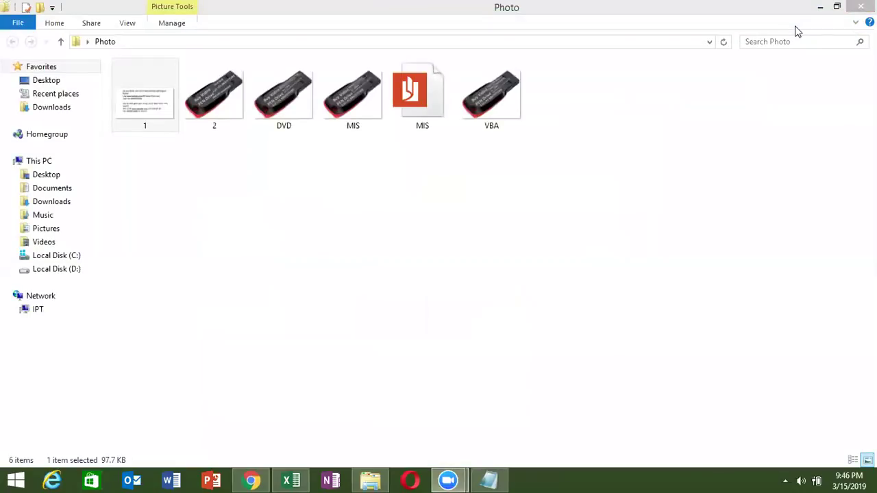
key(alt+F4)
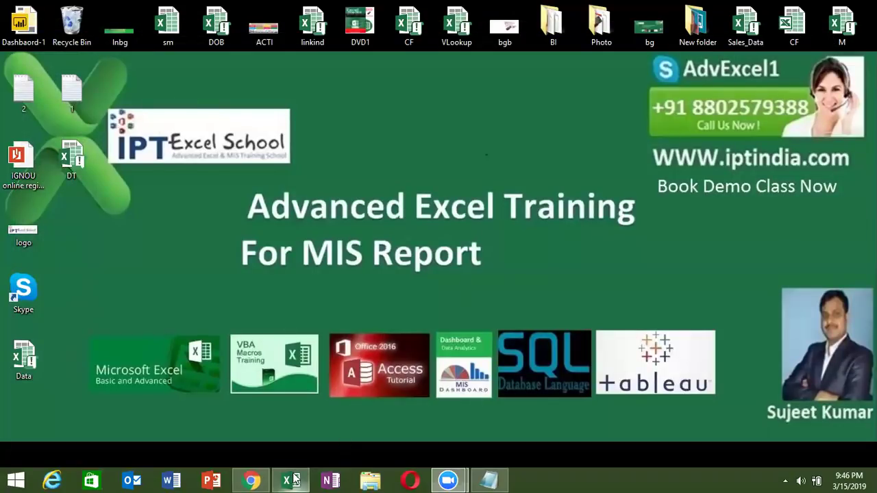
- Close the old Book1 with Don't Save, then relaunch Excel on a new blank workbook
click(291, 480)
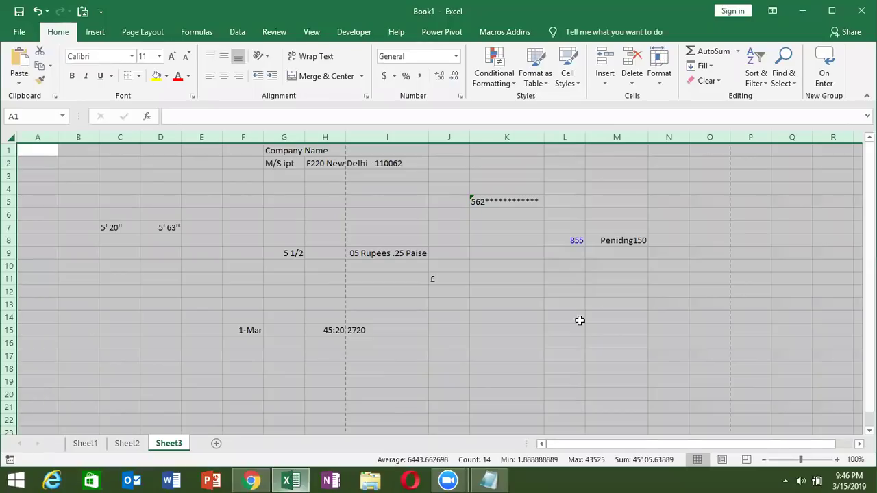
key(alt+F4)
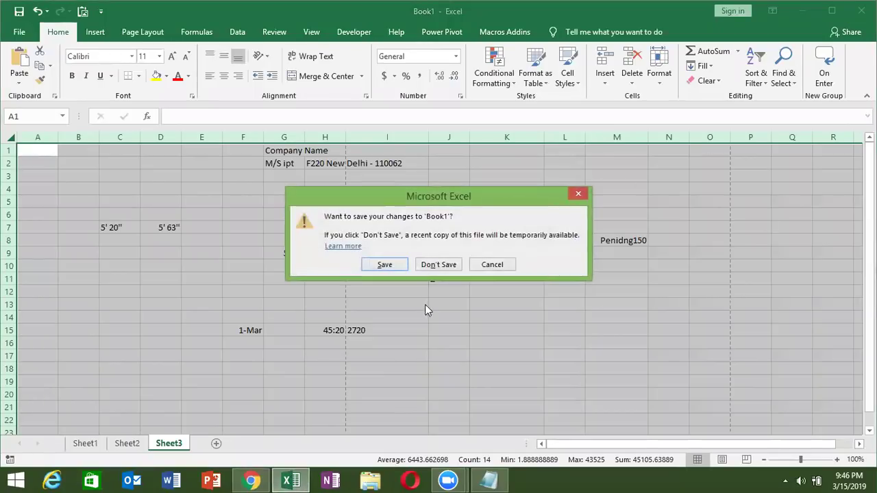
click(445, 265)
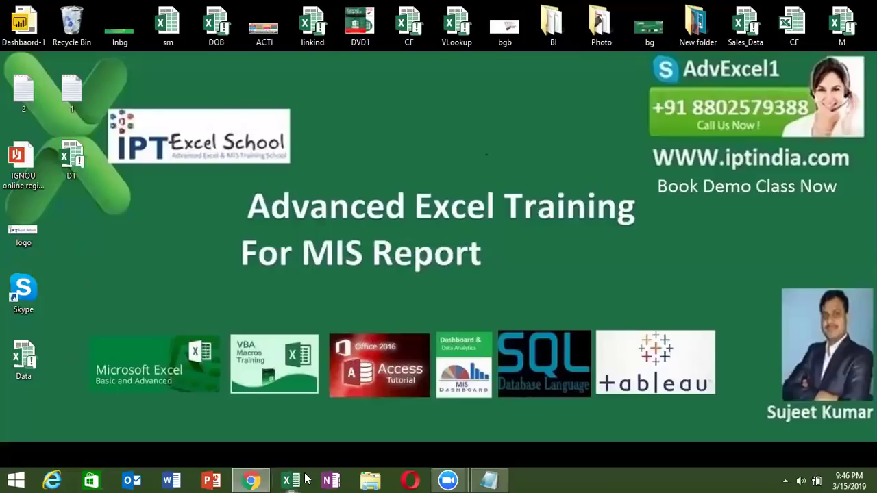
click(294, 479)
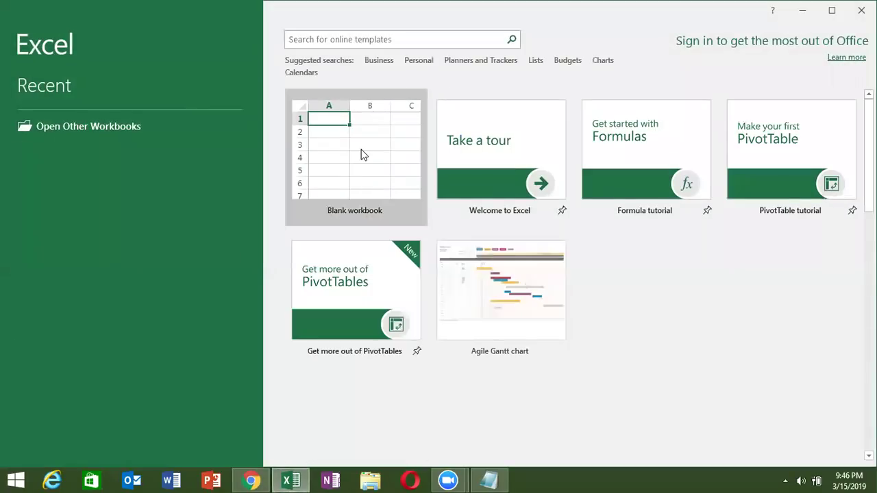
click(361, 147)
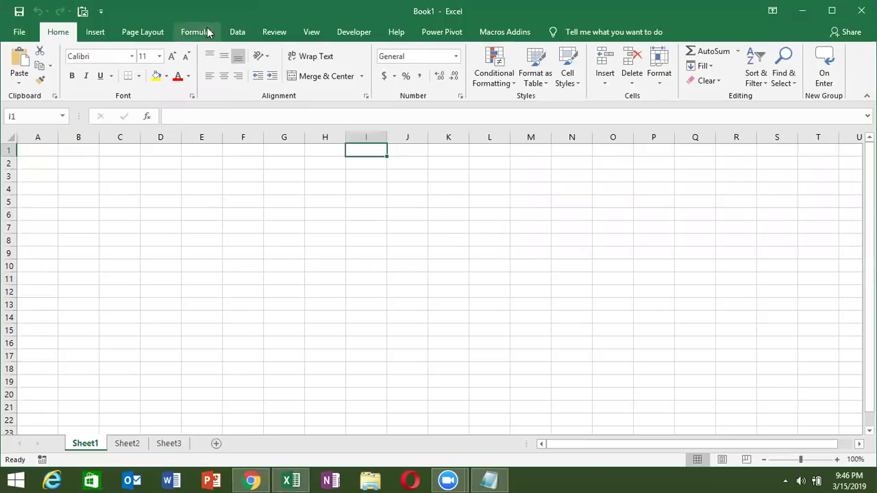
- On the Data tab, look through the Get External Data sources, then dismiss the list
click(233, 34)
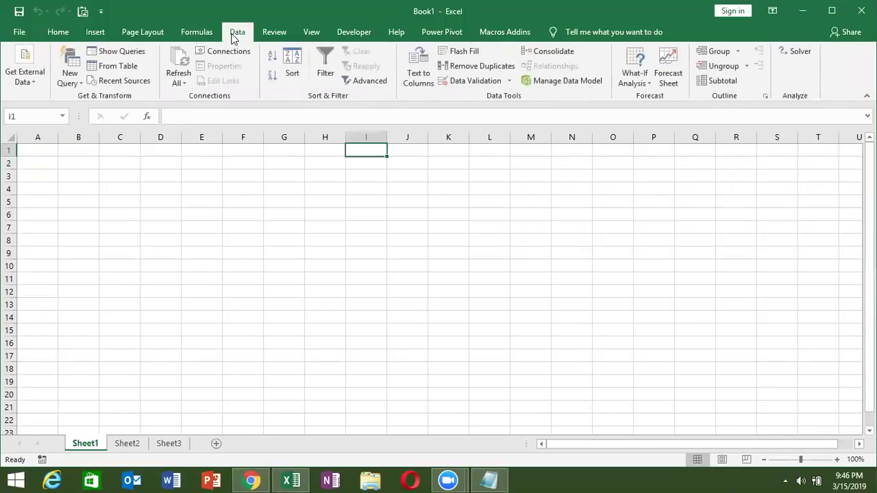
click(46, 149)
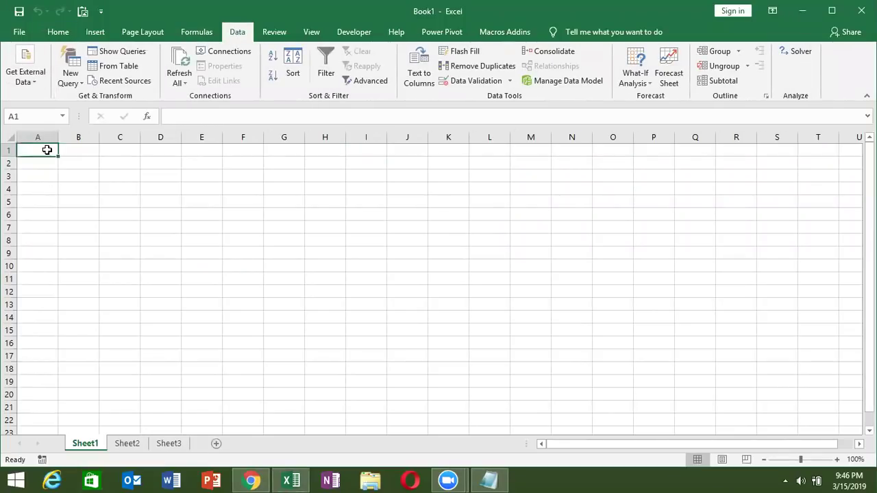
click(38, 80)
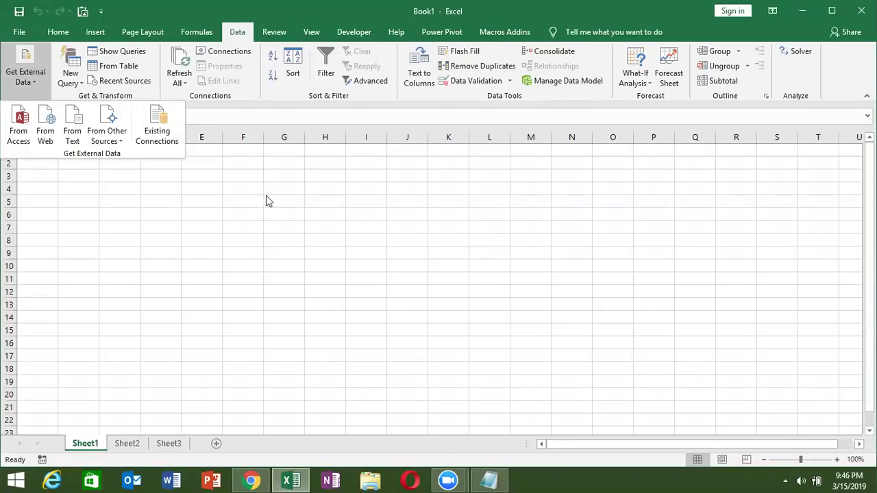
click(260, 177)
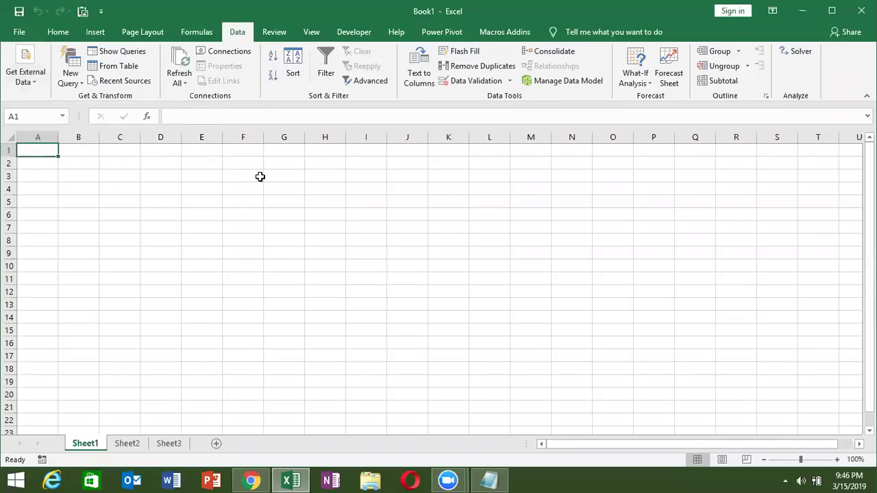
- Open the recent D1 workbook and select cell A1 of its table
click(21, 32)
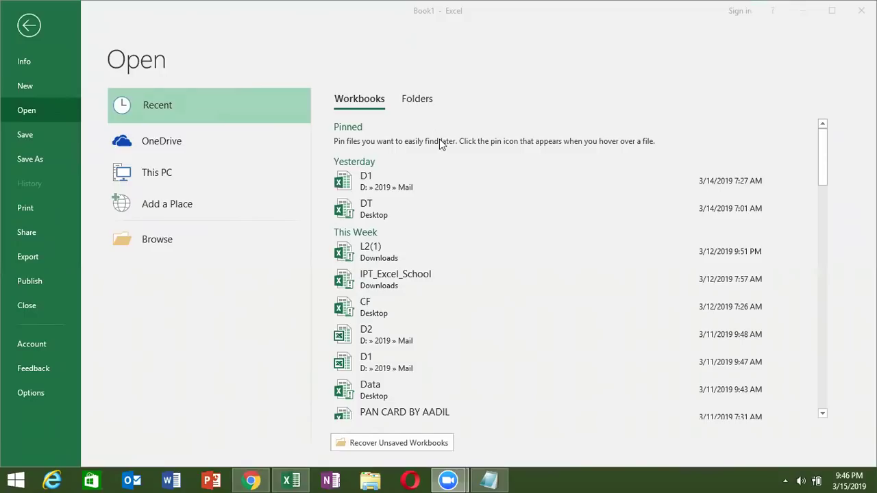
click(397, 185)
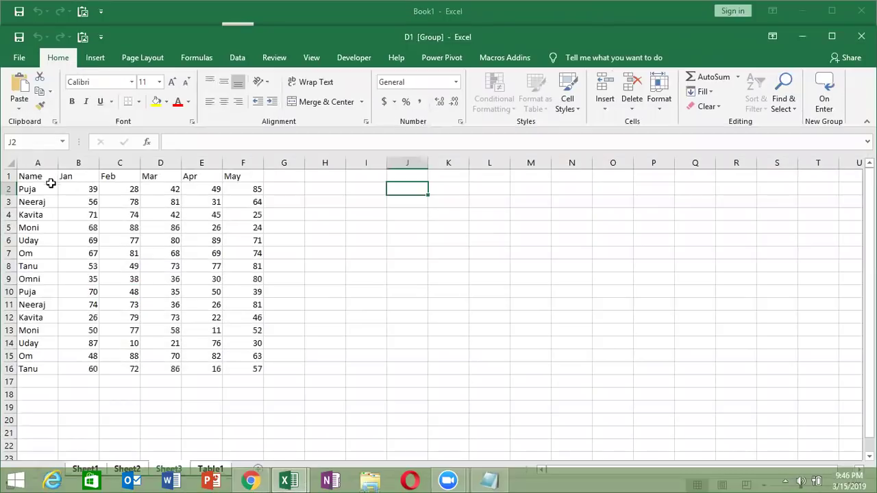
click(47, 178)
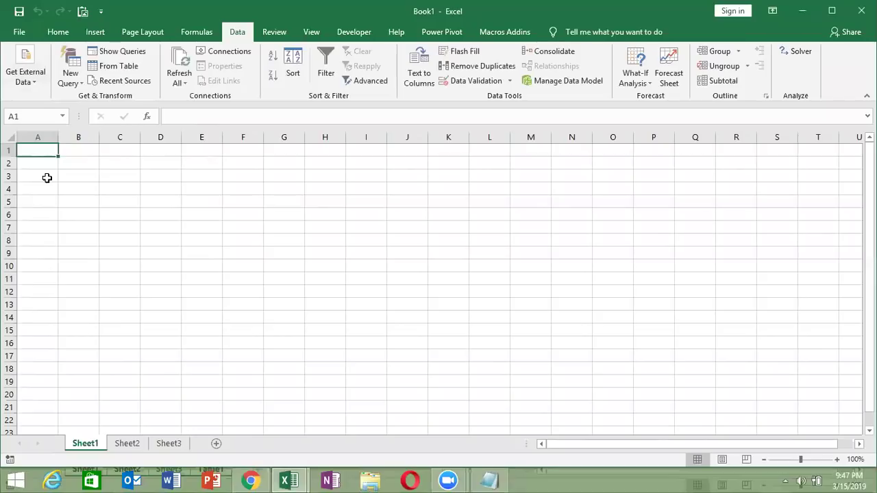
- Copy D1's whole Name-to-May table and try pasting it into Book1's A1, which fails
key(ctrl+a)
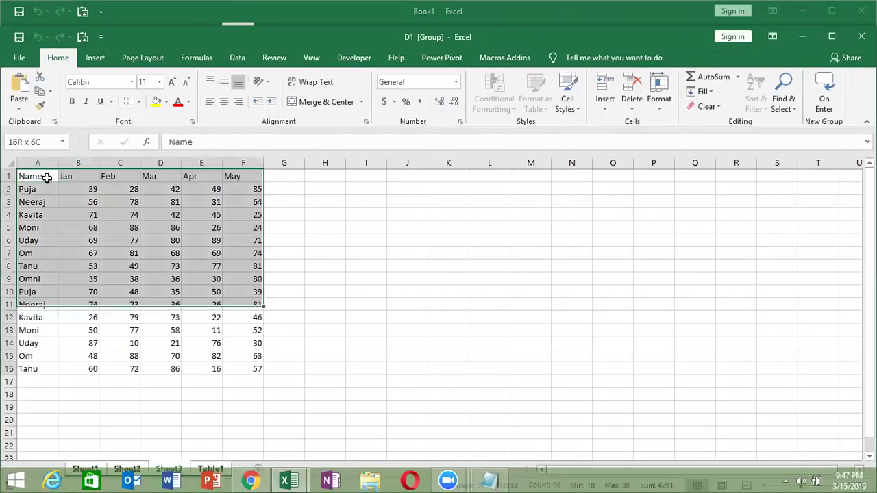
key(ctrl+c)
key(alt+Tab)
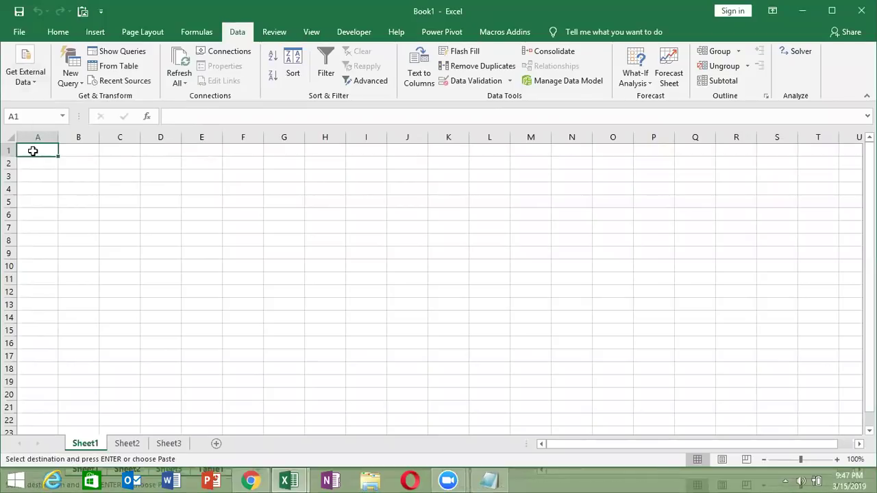
right_click(32, 151)
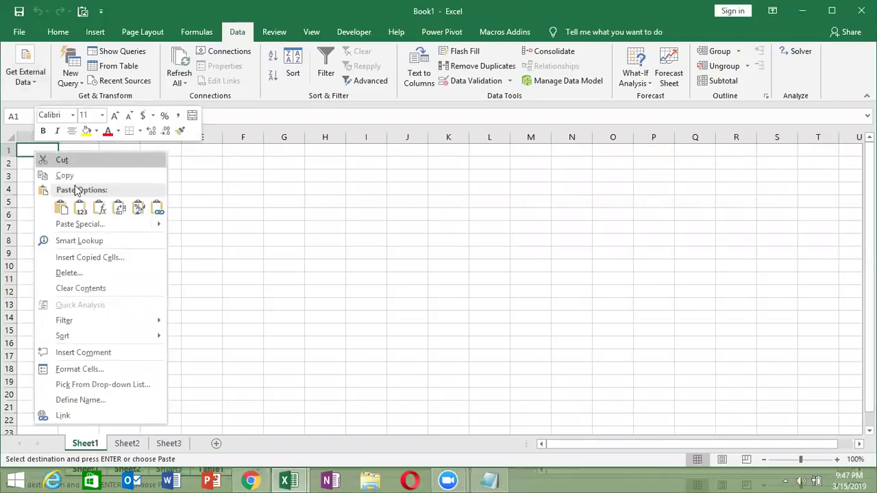
click(75, 226)
key(Return)
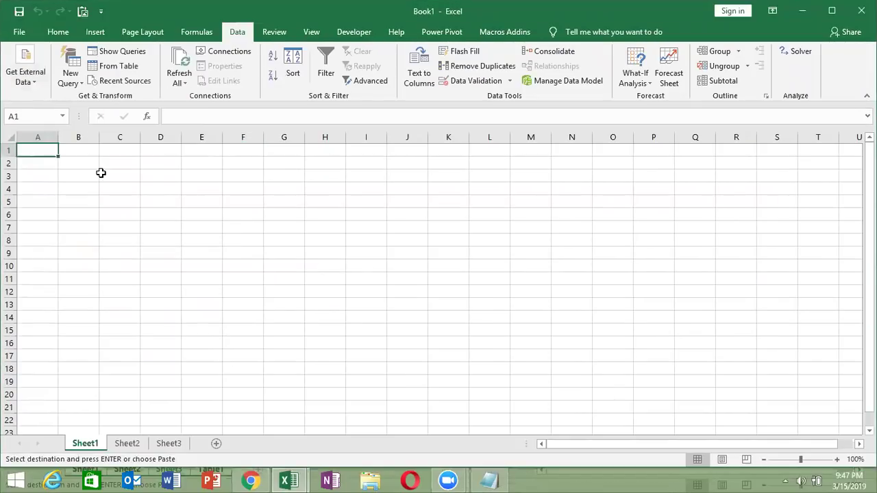
- Retry pasting into A1 as values only, dismissing the same size-mismatch error
right_click(40, 151)
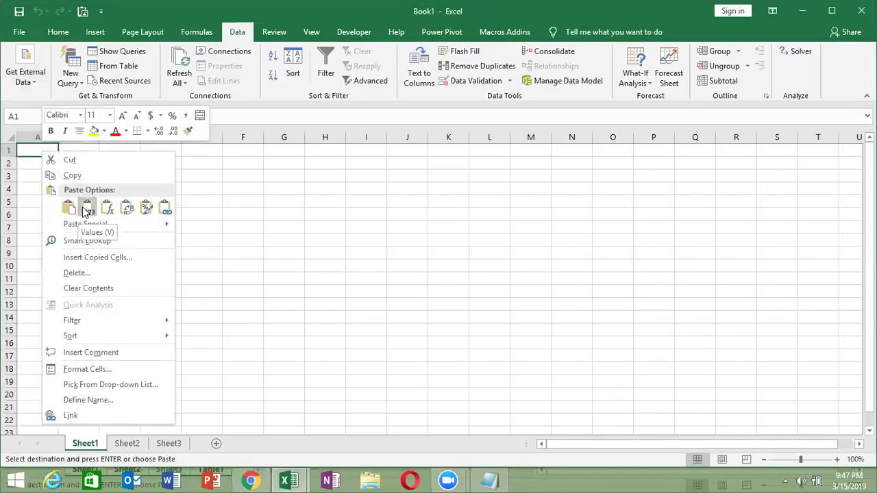
click(79, 225)
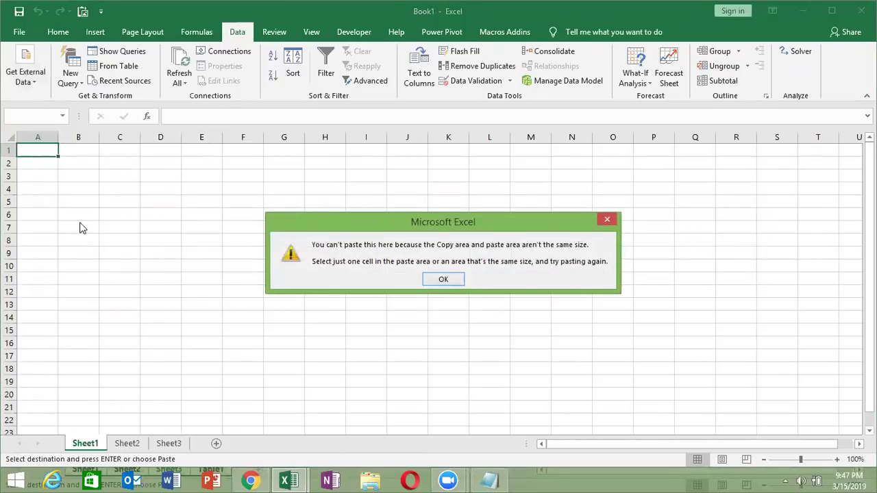
key(Return)
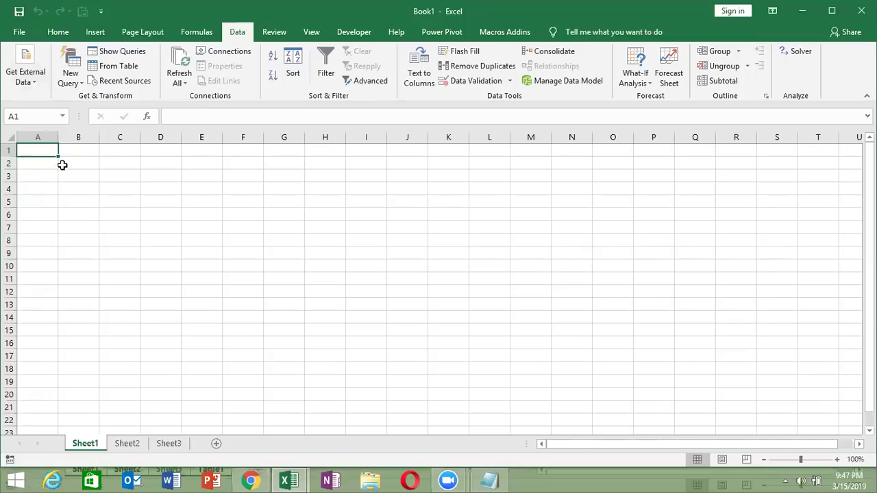
click(51, 31)
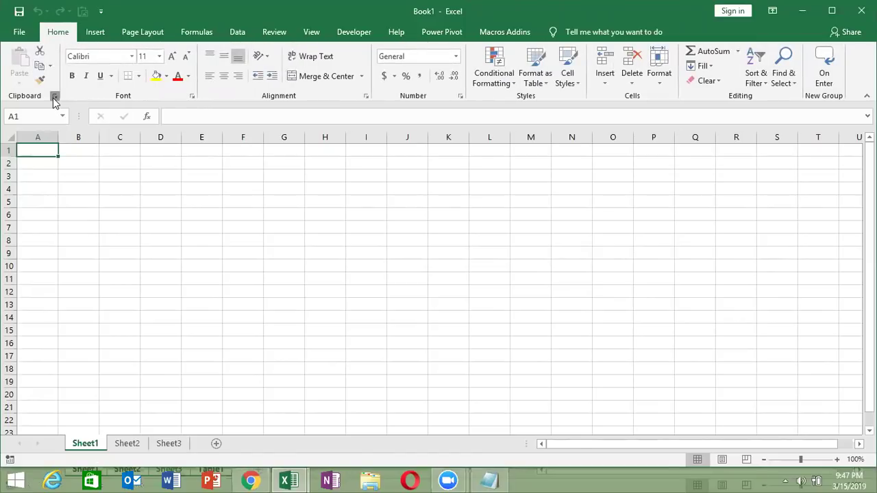
- Check the clipboard panel, recopy the D1 table and retry pasting into Book1's A1
click(54, 97)
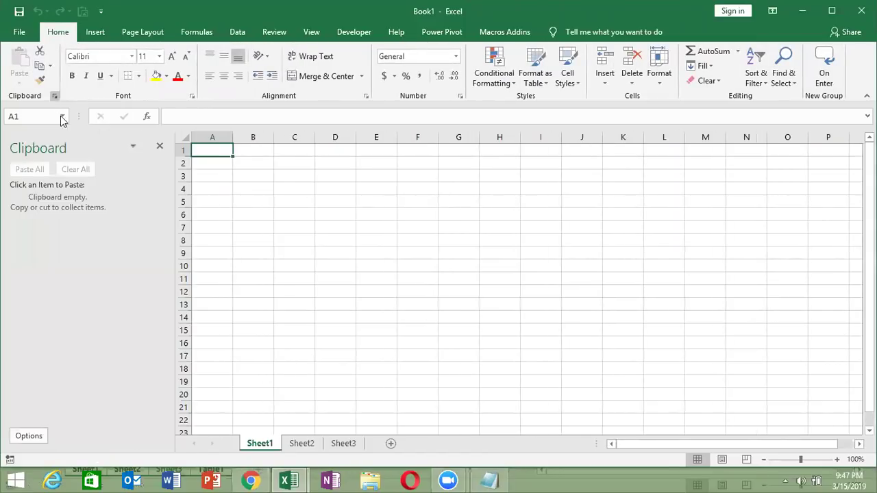
click(161, 146)
key(alt+Tab)
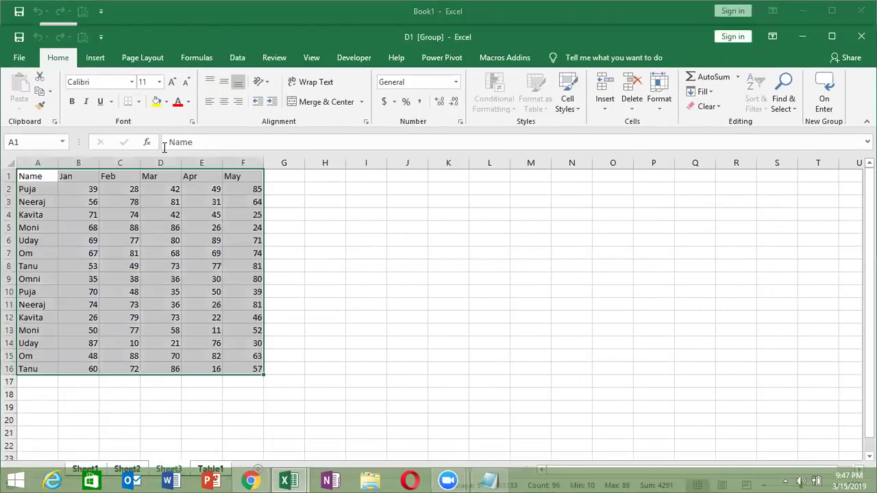
key(ctrl+c)
key(alt+Tab)
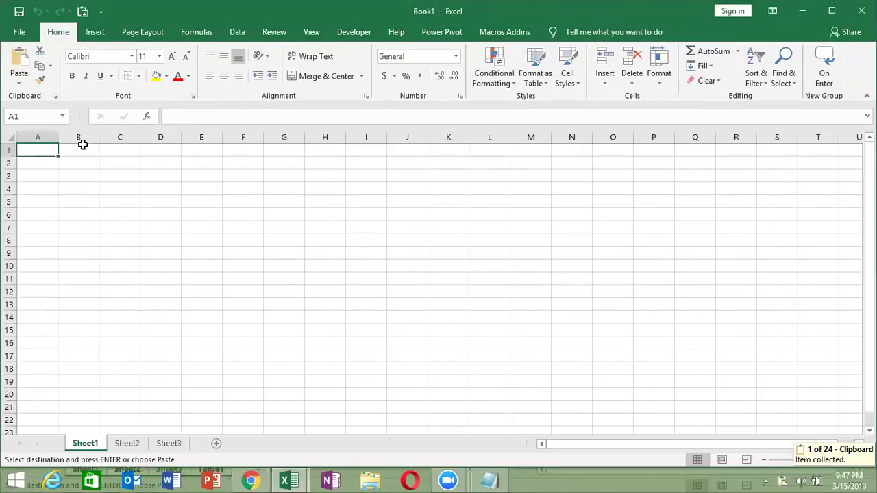
right_click(44, 149)
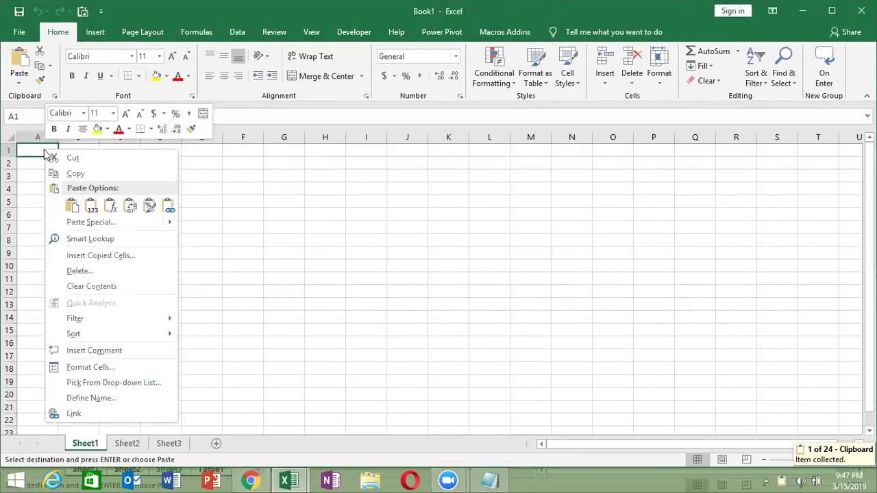
click(80, 225)
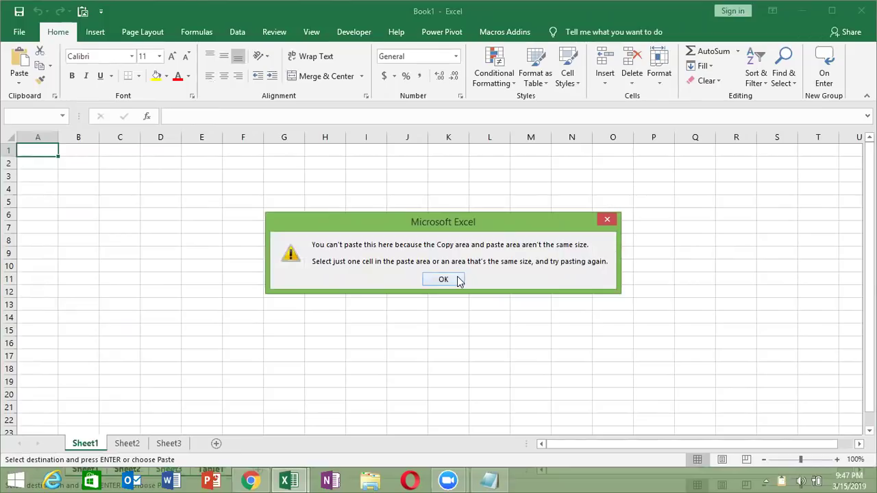
key(Return)
- Group Sheet1 with Sheet2 and retry pasting into the grouped sheets and whole sheet
click(137, 445)
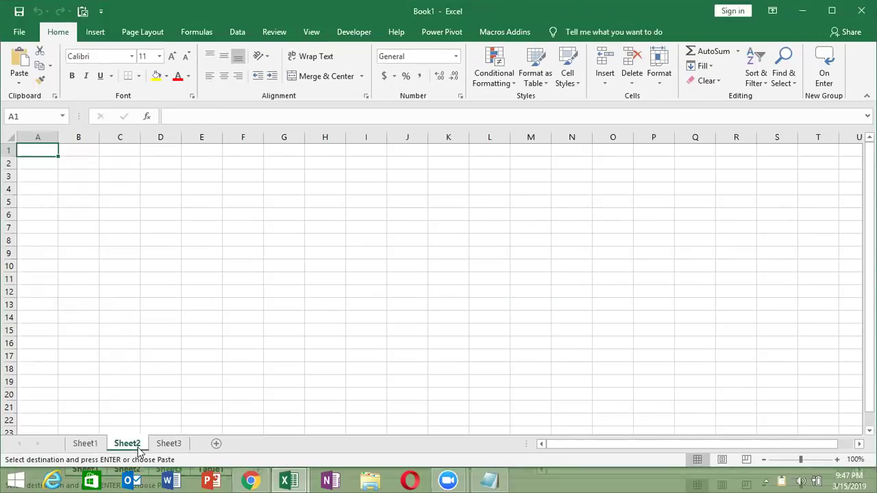
ctrl+click(85, 443)
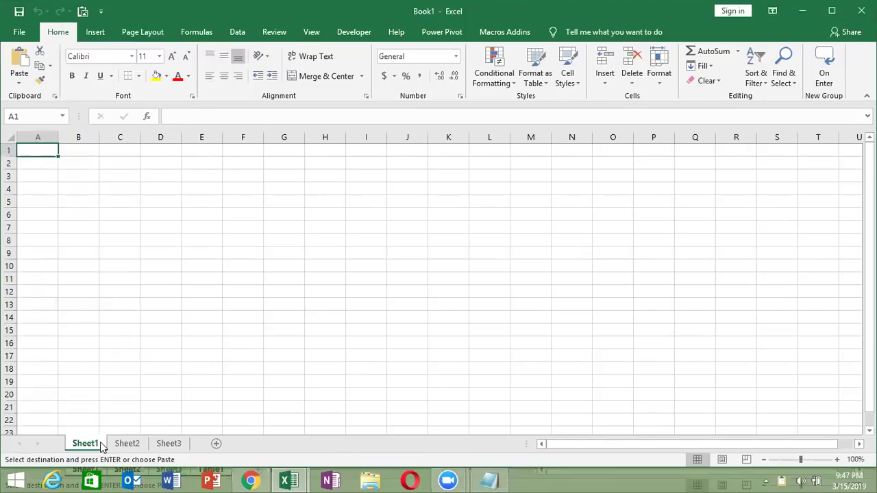
key(ctrl+v)
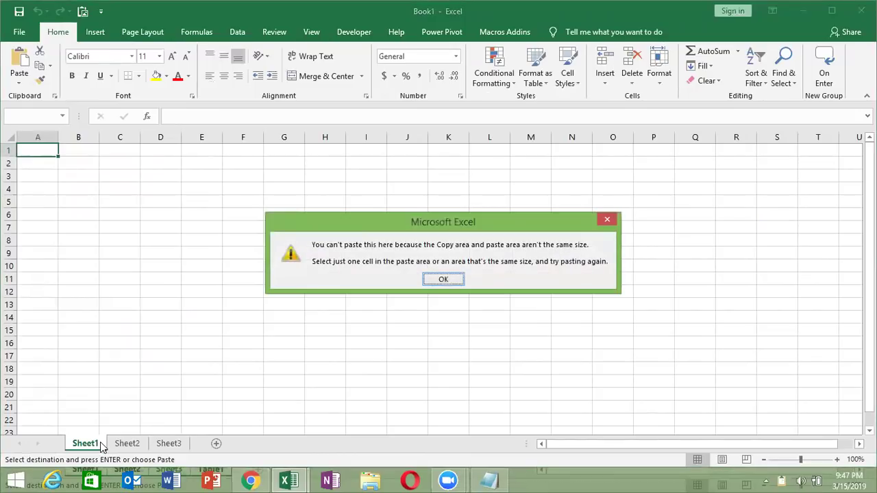
key(Return)
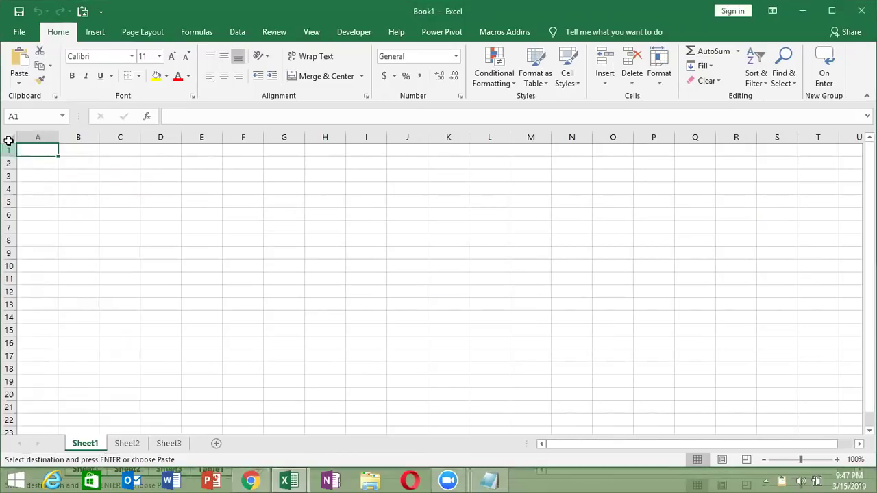
click(9, 142)
key(ctrl+v)
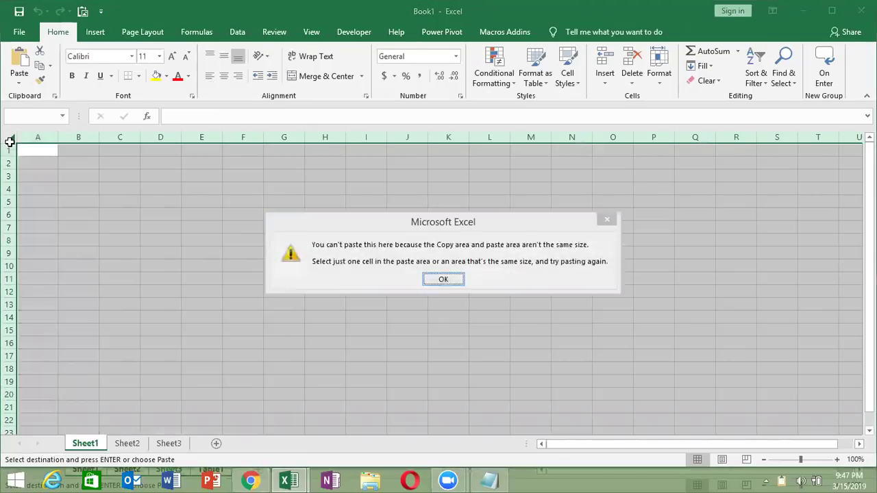
key(Return)
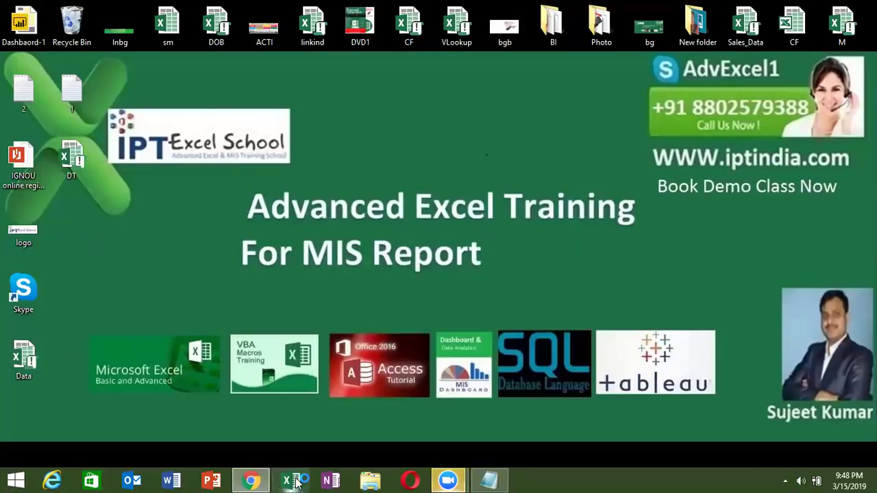
- Relaunch Excel and open D1 from the Recent list
click(293, 480)
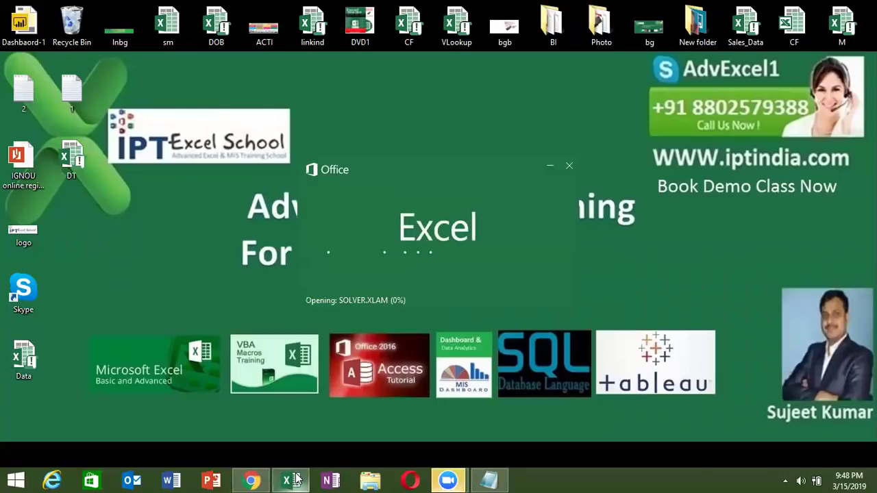
click(252, 480)
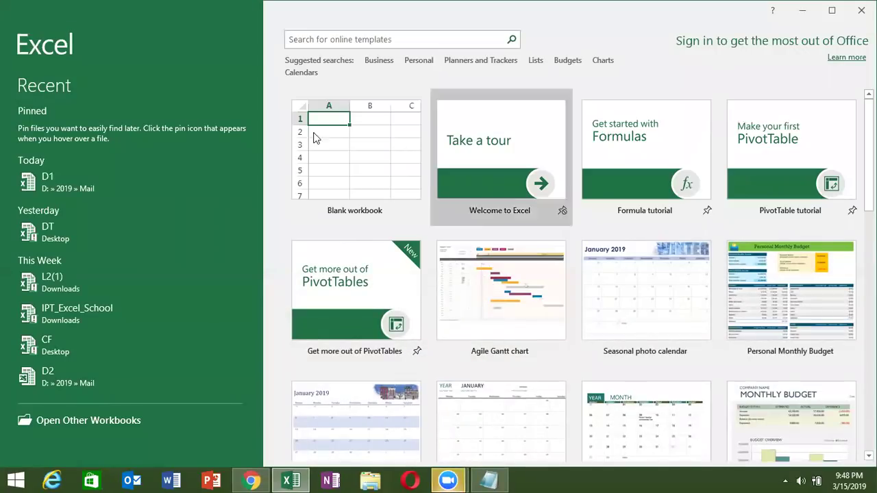
click(111, 171)
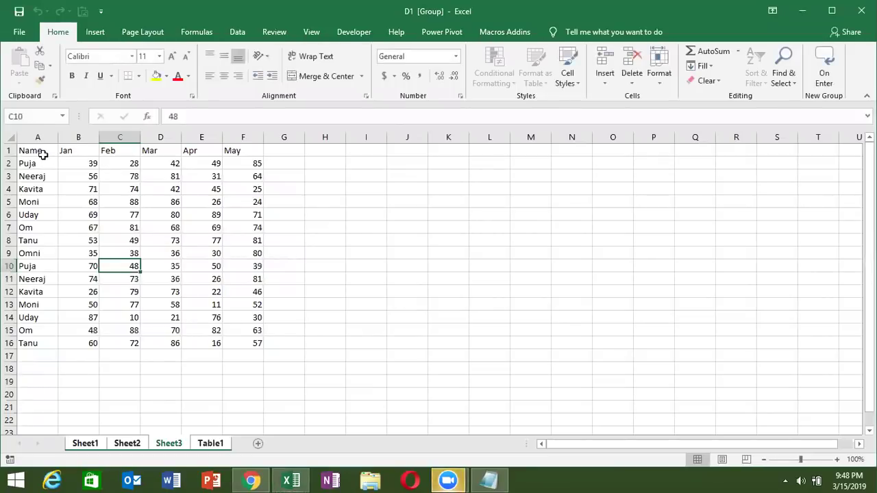
- Ungroup the sheets back to Sheet1 and open a new maximized blank Book1
click(36, 151)
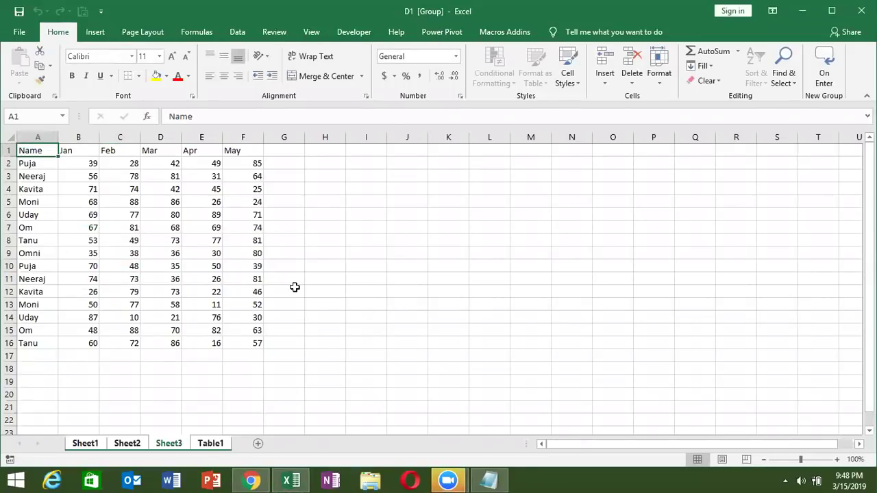
click(111, 445)
click(96, 445)
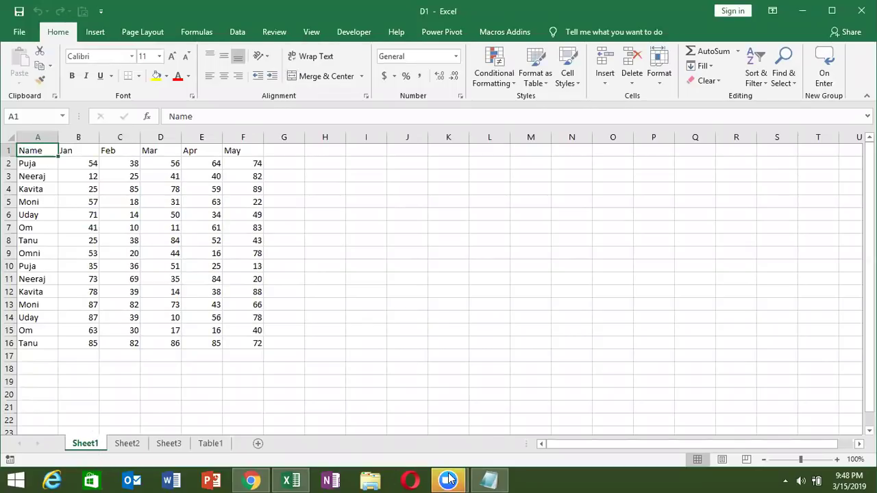
middle_click(301, 478)
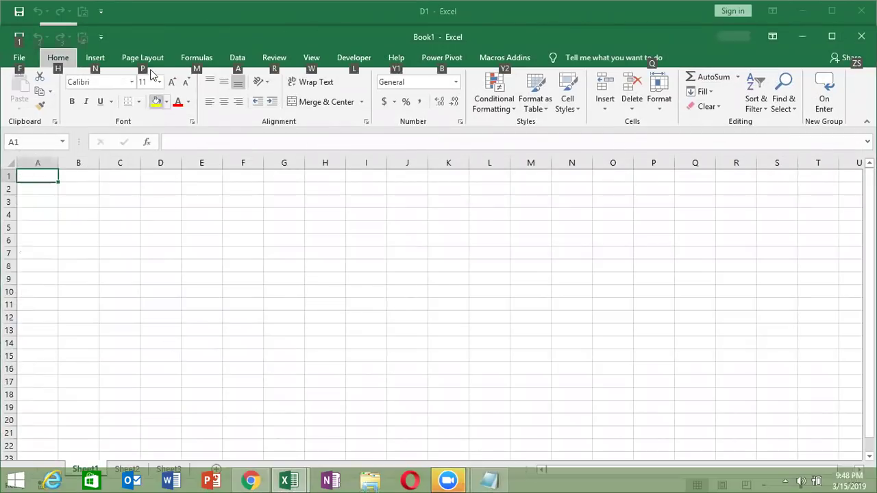
key(alt)
double_click(165, 39)
- Copy D1's A1:F16 table and select cell A1 in Book1
click(39, 201)
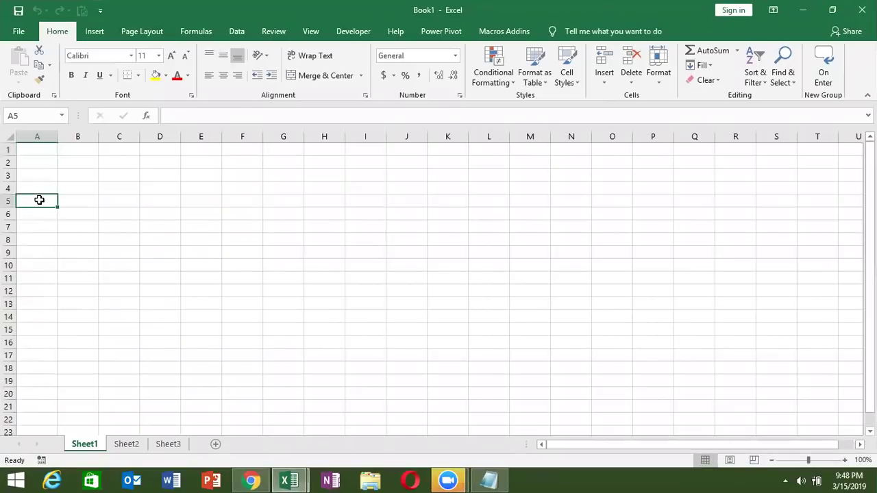
key(ctrl+shift+Right)
key(ctrl+shift+Down)
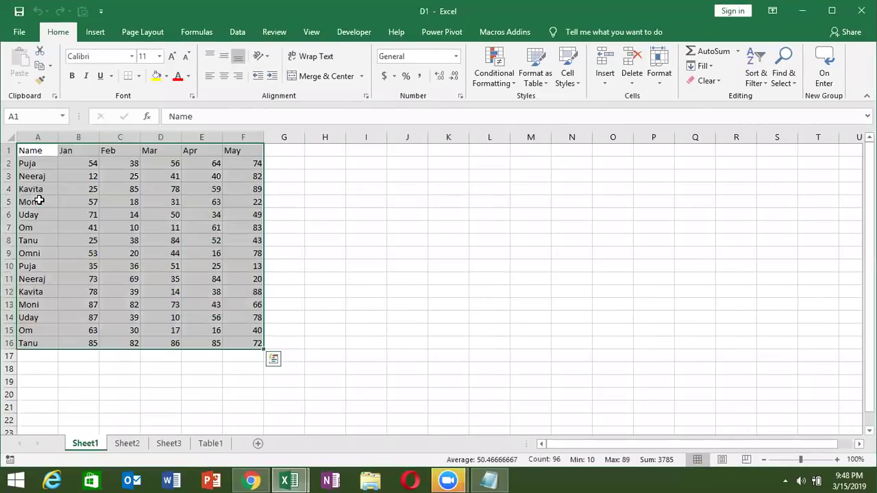
key(ctrl+c)
key(ctrl+Tab)
click(32, 150)
- Paste the table as a linked picture into Book1, then delete the picture
click(19, 78)
click(75, 200)
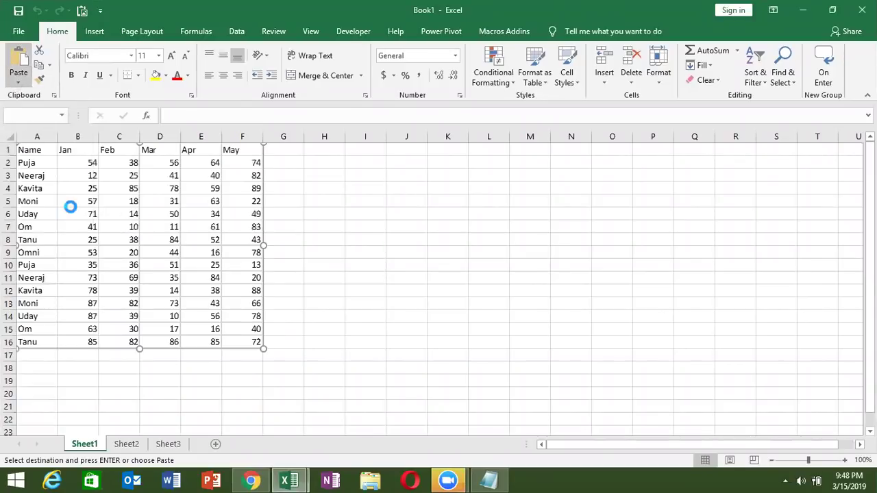
click(71, 209)
key(Delete)
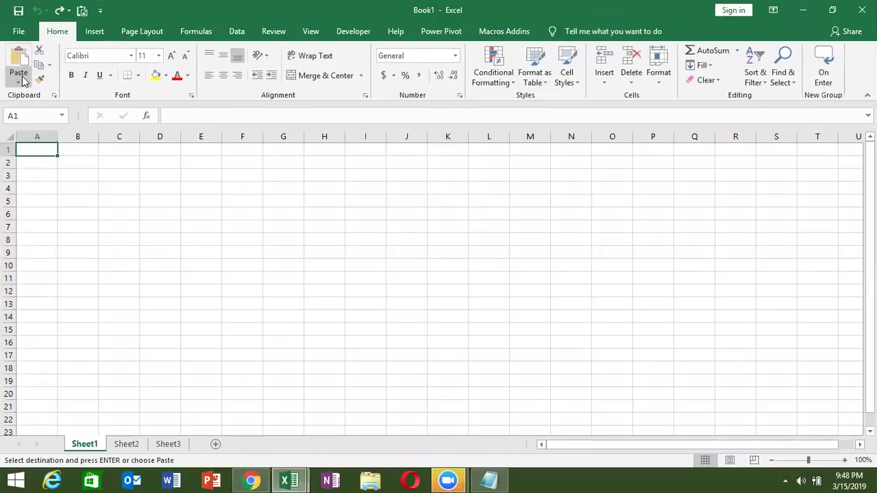
- Paste the D1 table as links and confirm B5 reads =[D1.xlsx]Sheet1!B5
click(23, 79)
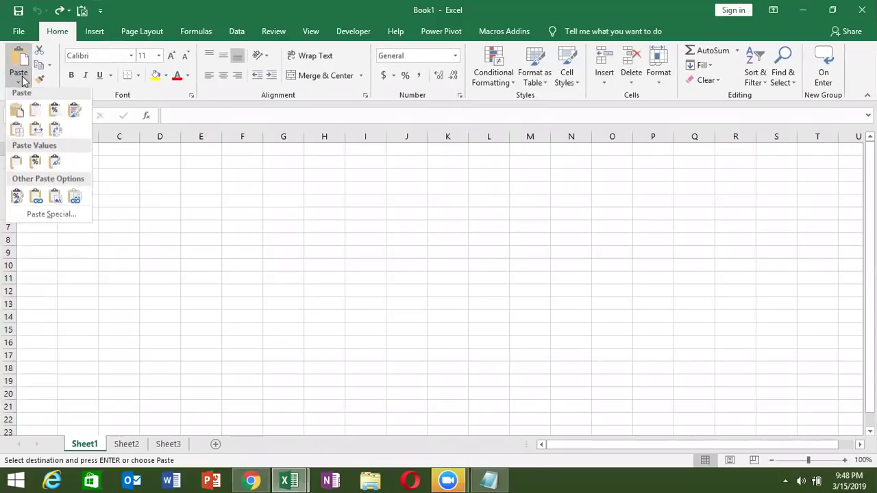
click(35, 199)
click(74, 198)
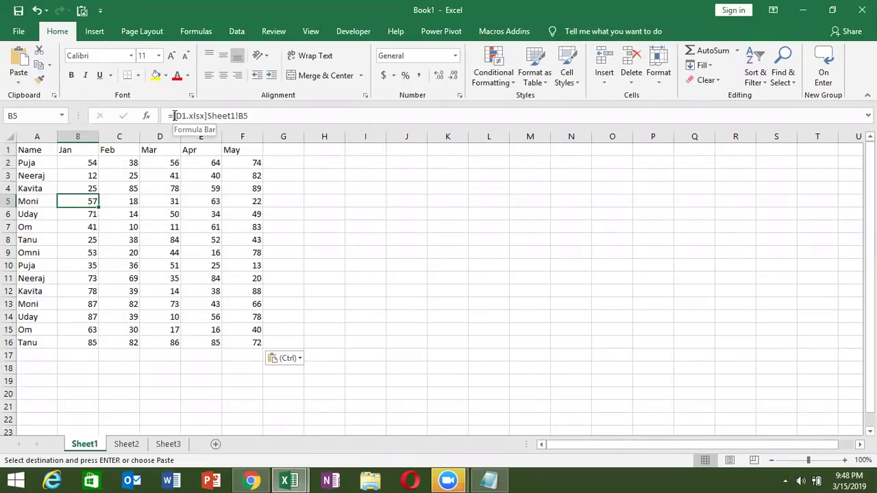
drag(169, 116, 260, 121)
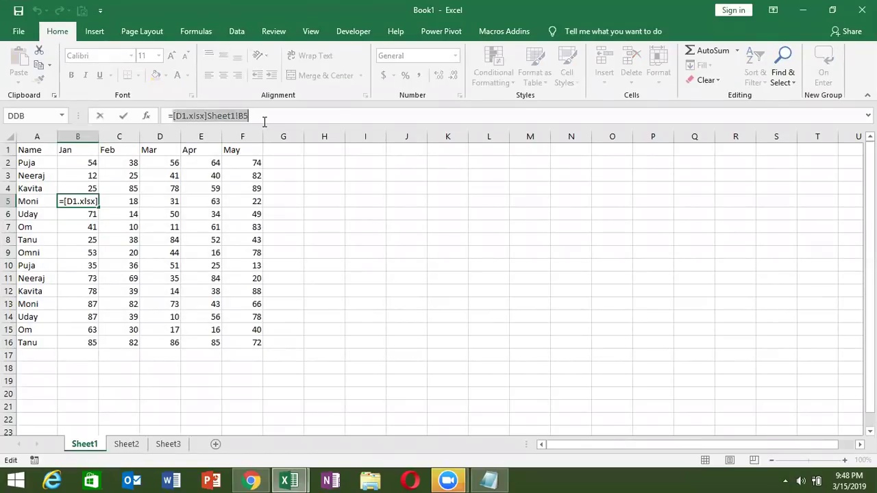
key(Escape)
key(ctrl+Tab)
key(ctrl+a)
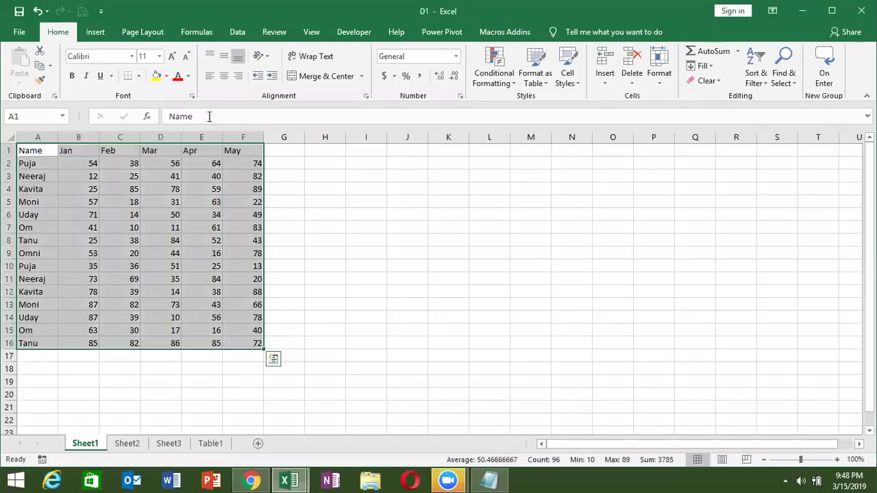
- Compare D1's cells A15:D16 with Book1's linked values in row 16
click(70, 330)
drag(34, 339, 144, 333)
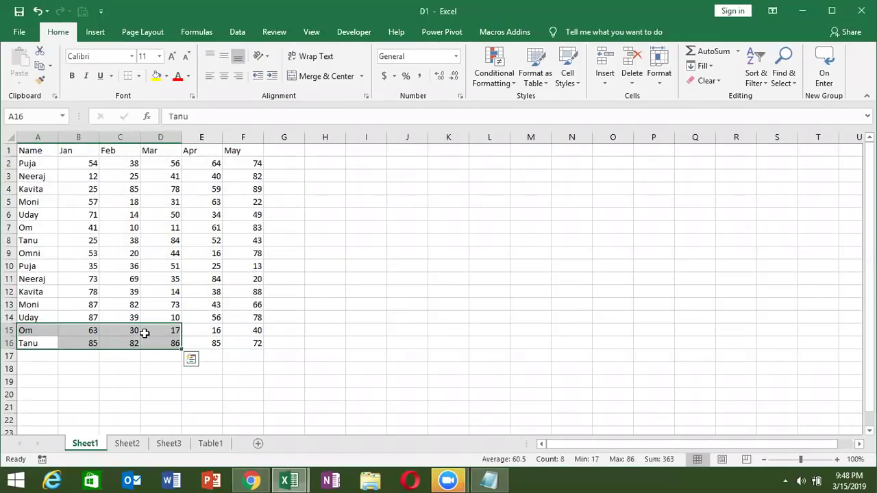
key(ctrl+Tab)
mouse_move(54, 341)
mouse_down()
mouse_move(215, 343)
mouse_move(250, 353)
mouse_up()
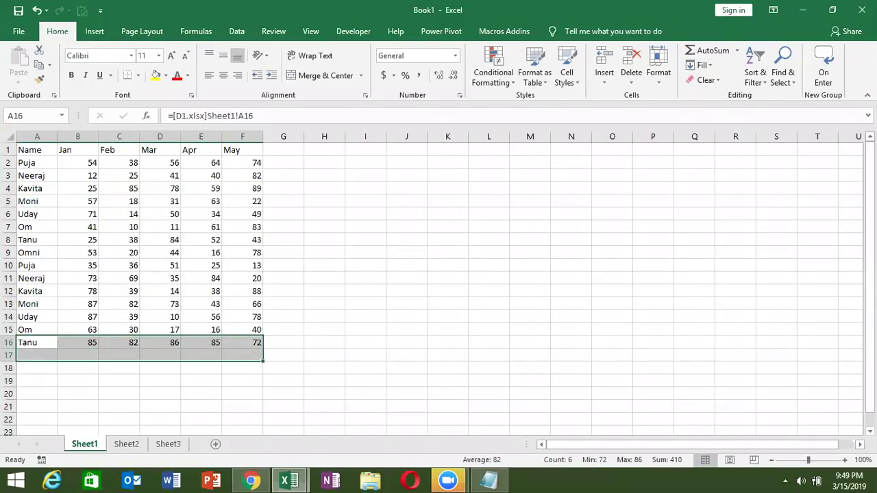
- Close Book1 without saving and close D1, then start a new blank workbook
click(861, 10)
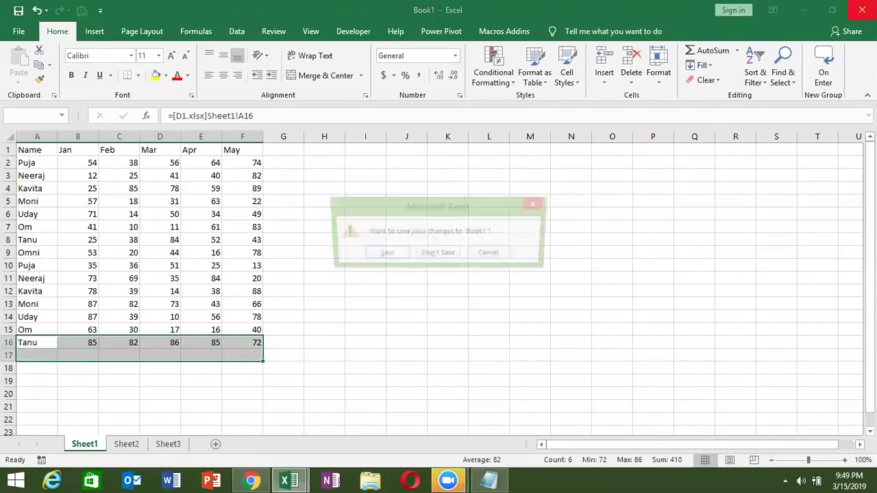
click(438, 254)
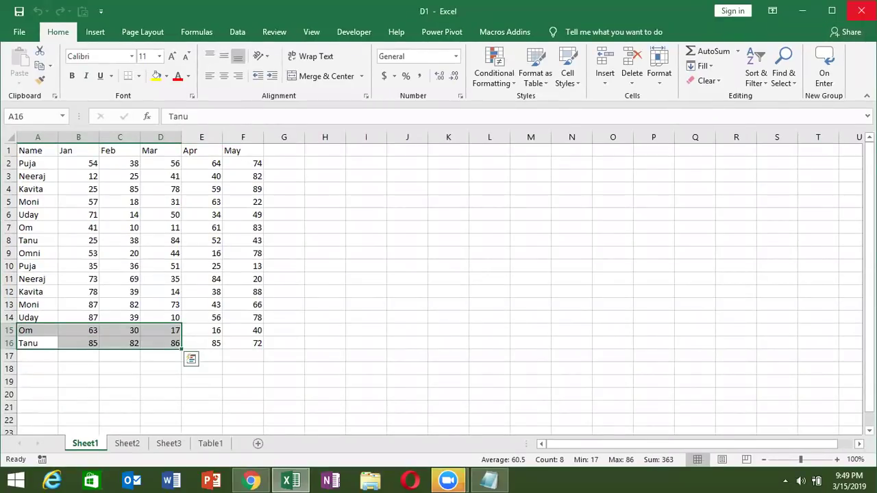
click(861, 10)
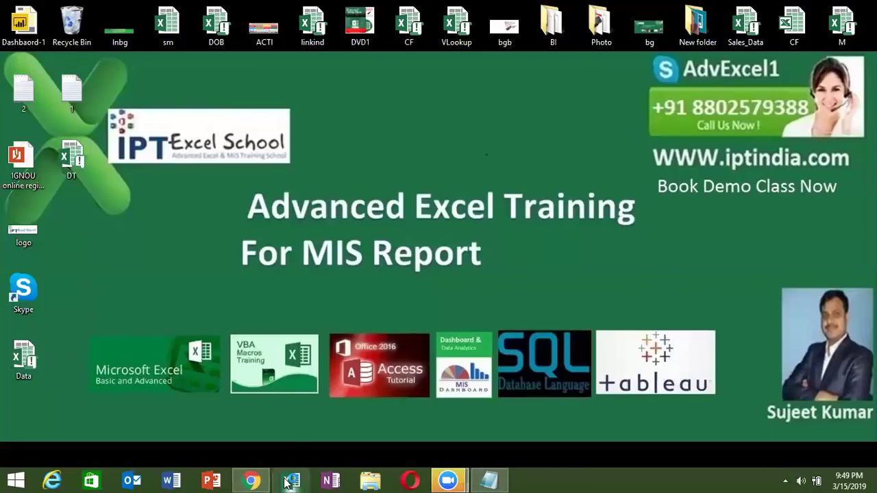
click(288, 483)
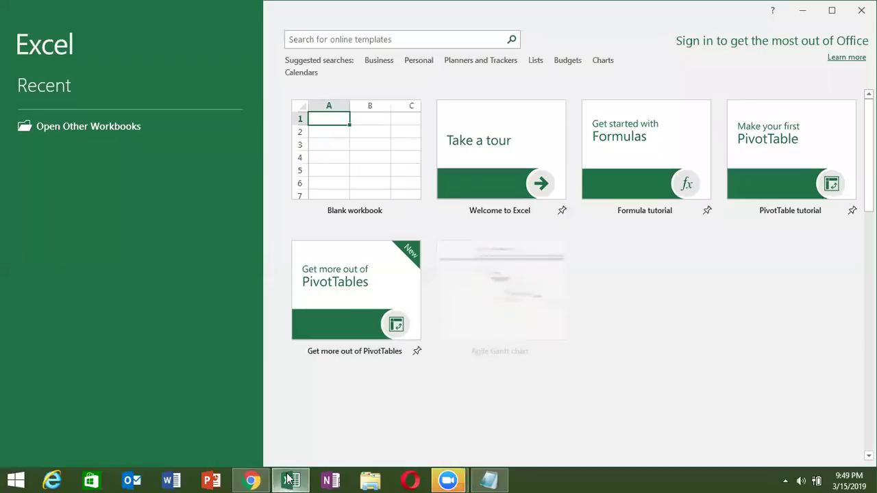
click(322, 191)
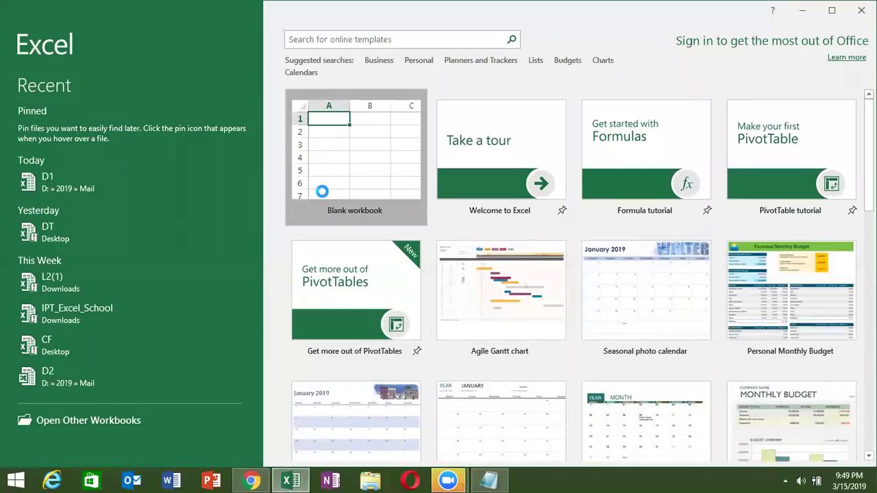
click(323, 191)
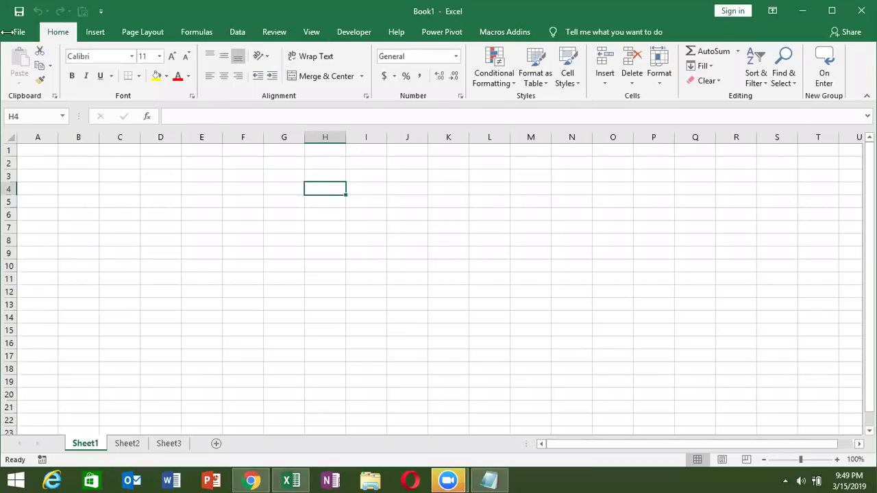
- From cell A1, start a From Access data import and browse to the Desktop
click(41, 149)
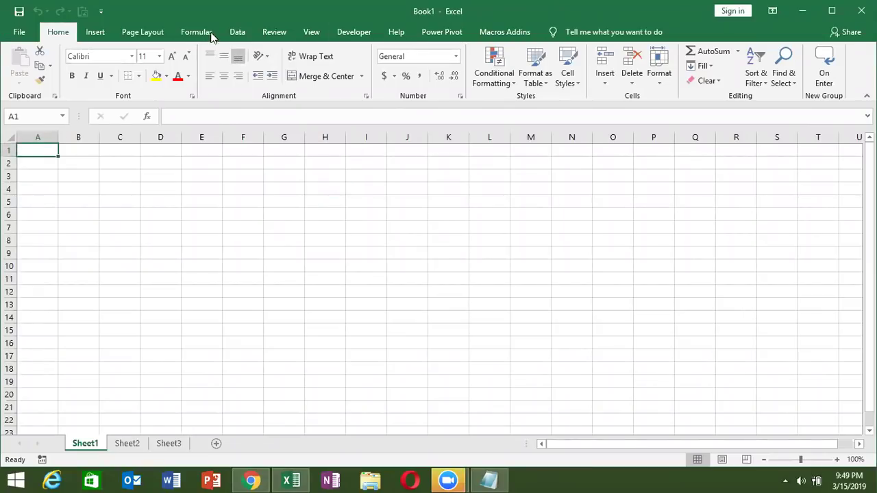
click(238, 28)
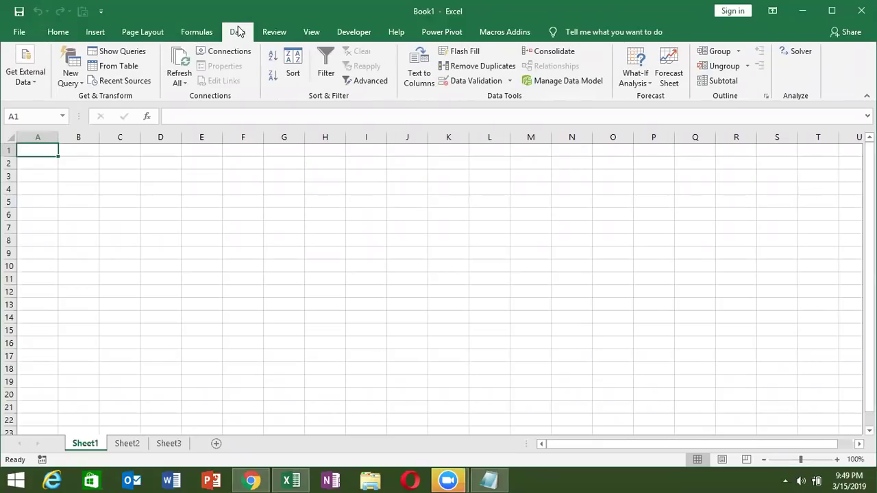
click(35, 84)
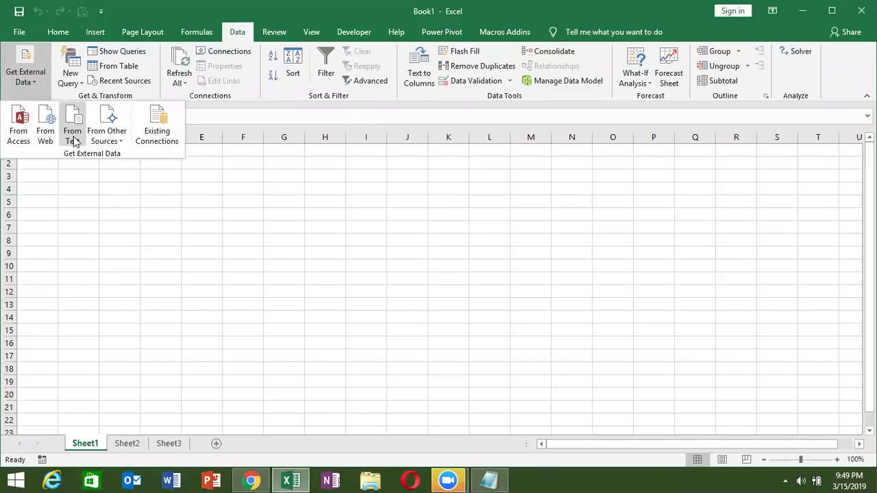
click(115, 141)
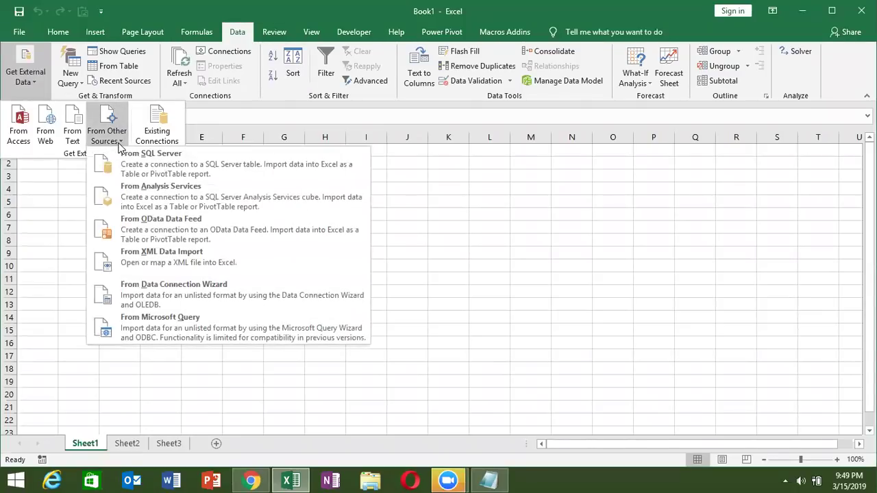
click(34, 155)
click(19, 134)
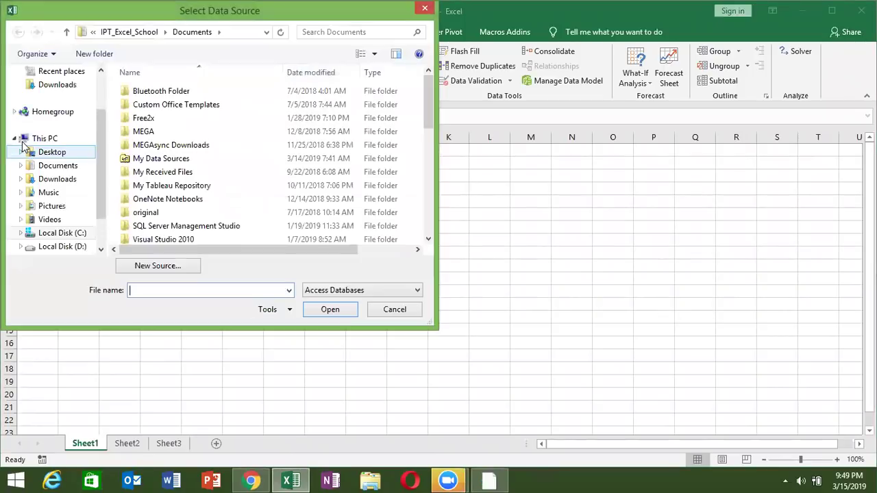
click(46, 151)
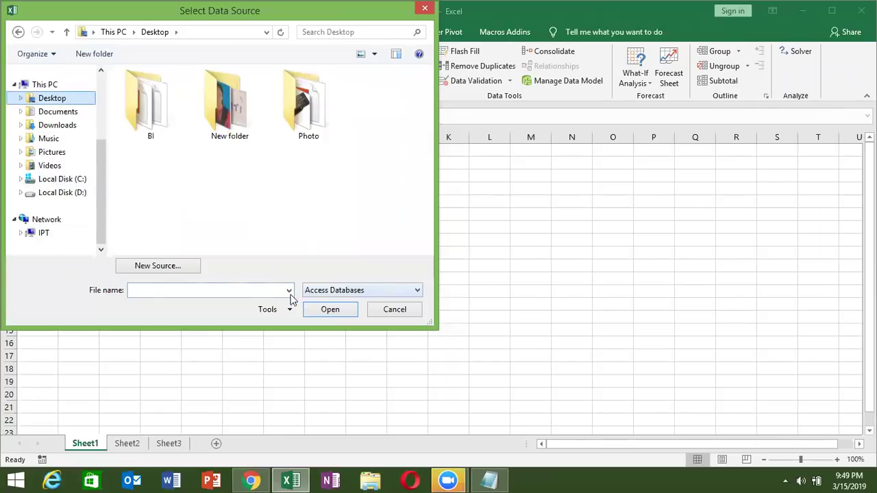
- Show All Files, pick CF, choose its Data$ table and import it at $A$1
click(337, 290)
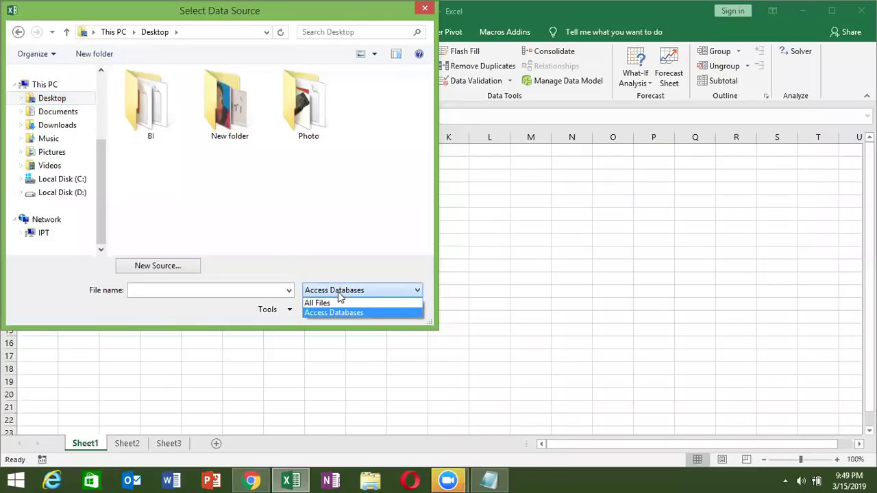
click(333, 304)
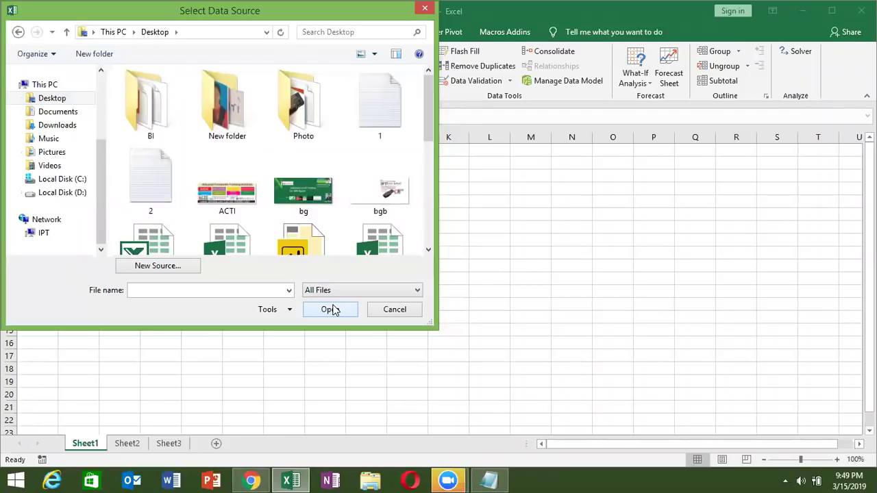
mouse_move(433, 129)
mouse_down()
mouse_move(442, 198)
mouse_move(439, 161)
mouse_up()
click(152, 152)
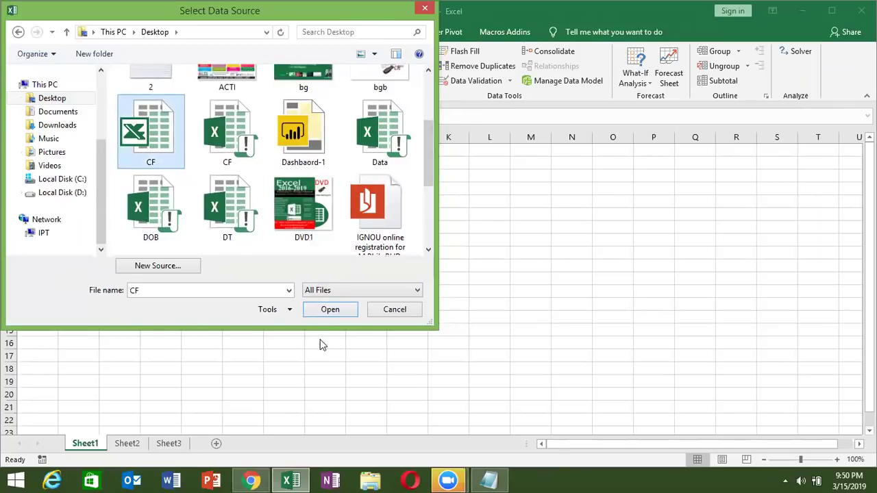
click(330, 310)
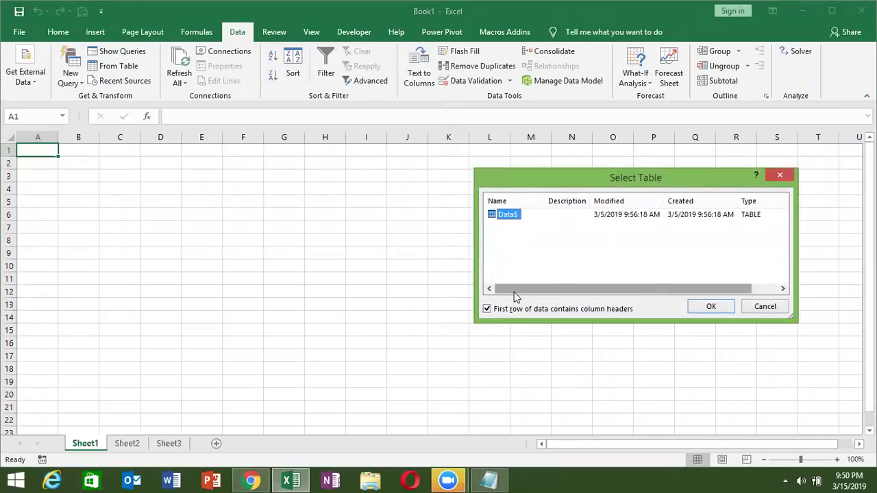
click(702, 309)
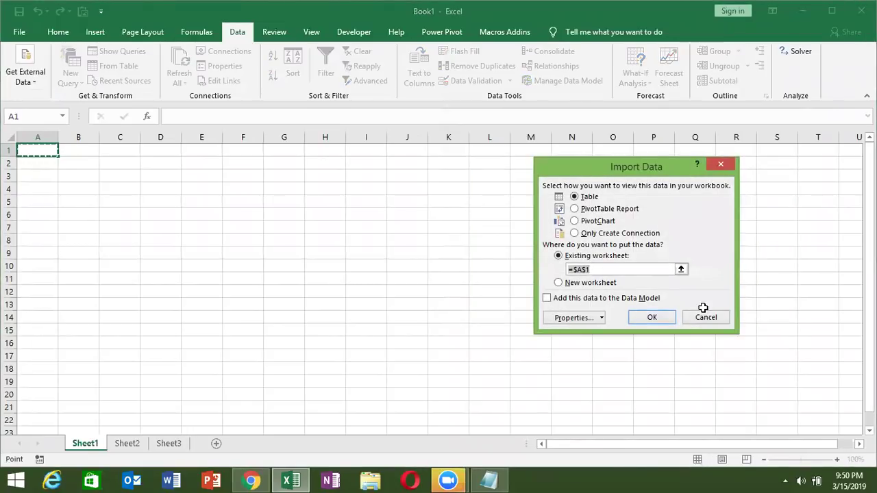
key(Return)
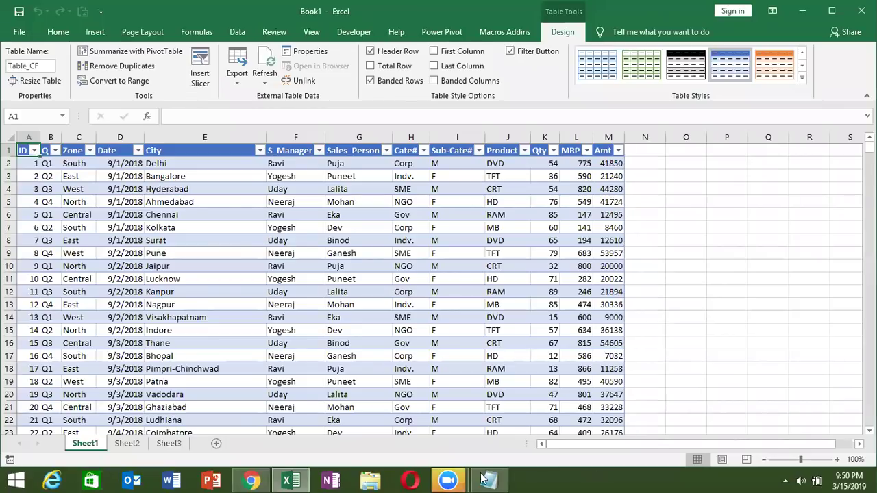
- Switch to Sheet2 and start a Get External Data import From Access
click(127, 443)
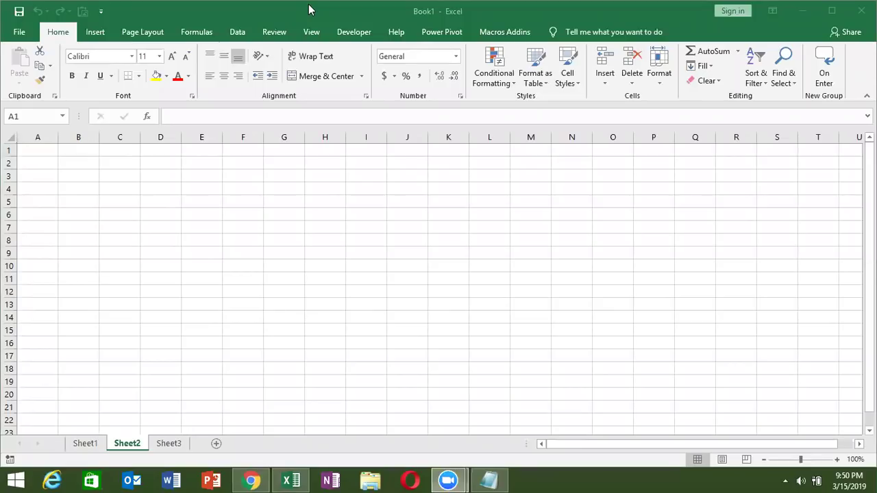
click(235, 34)
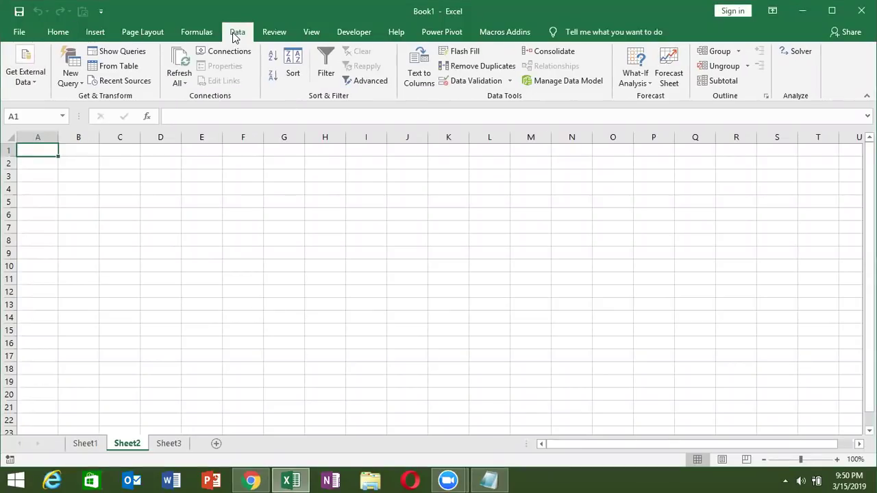
click(34, 86)
click(21, 123)
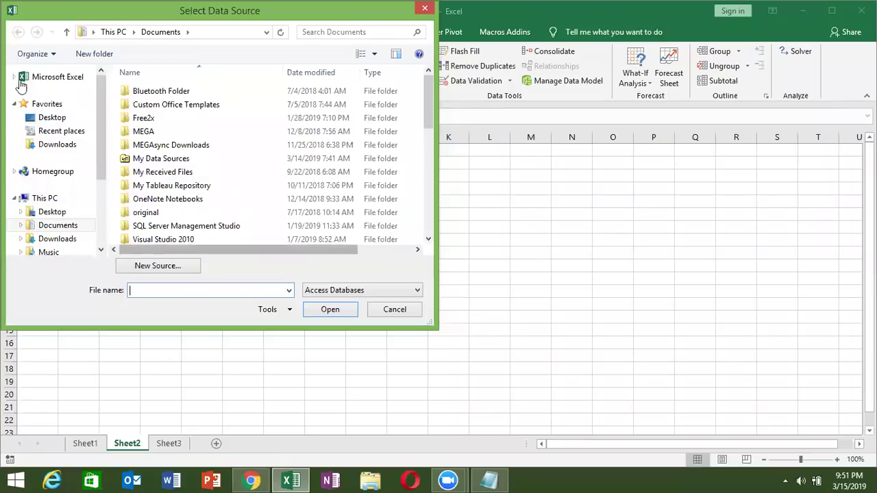
- Import the Data$ table from the Desktop CF workbook (All Files type) as a table at A1
click(43, 118)
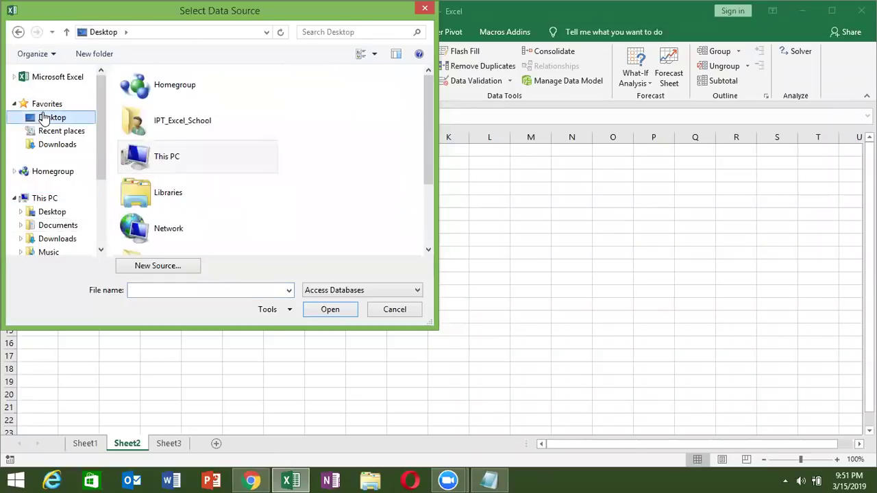
click(322, 292)
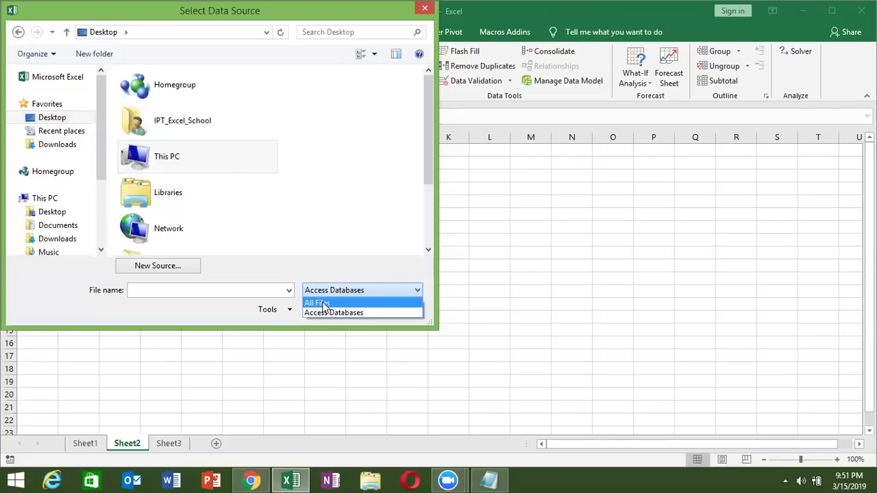
click(325, 304)
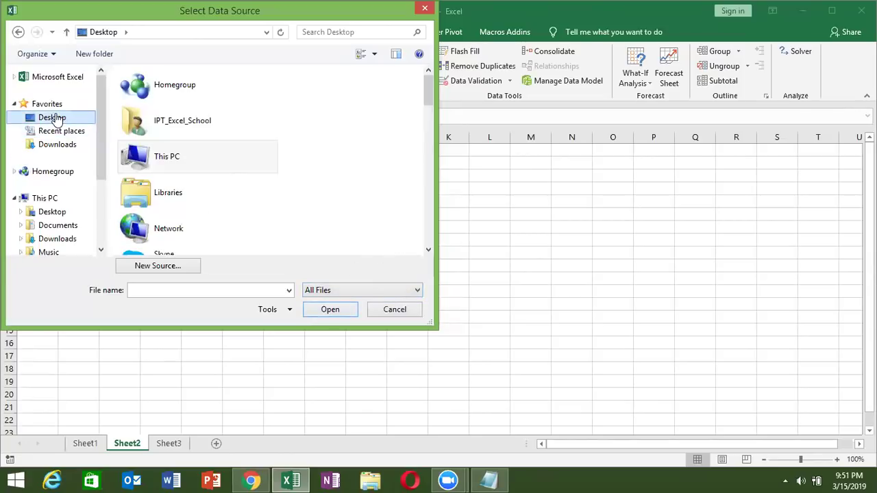
click(428, 231)
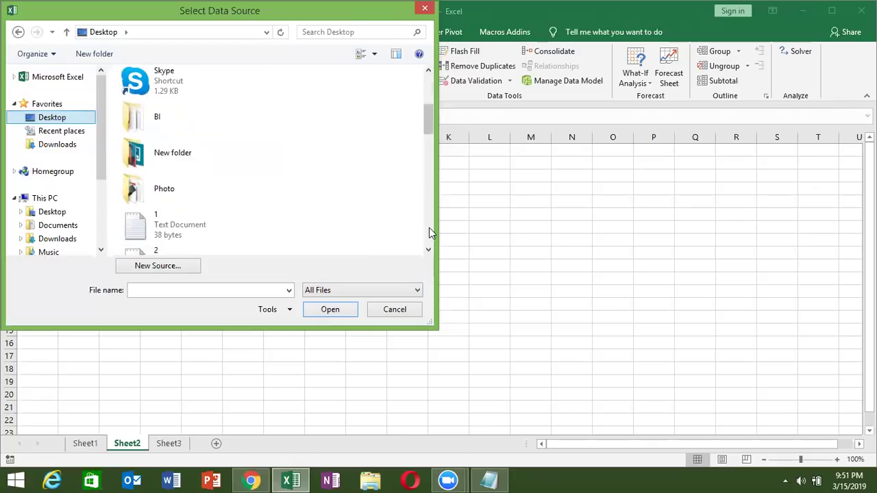
click(429, 228)
click(429, 228)
click(194, 82)
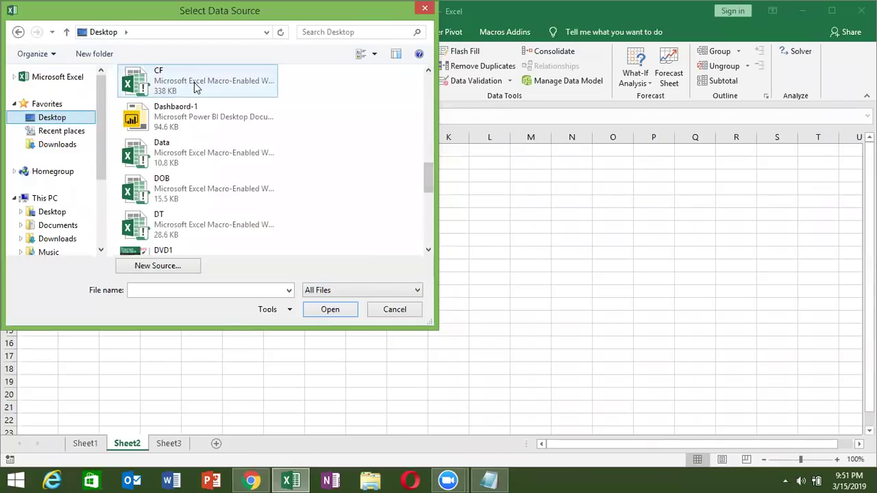
click(339, 310)
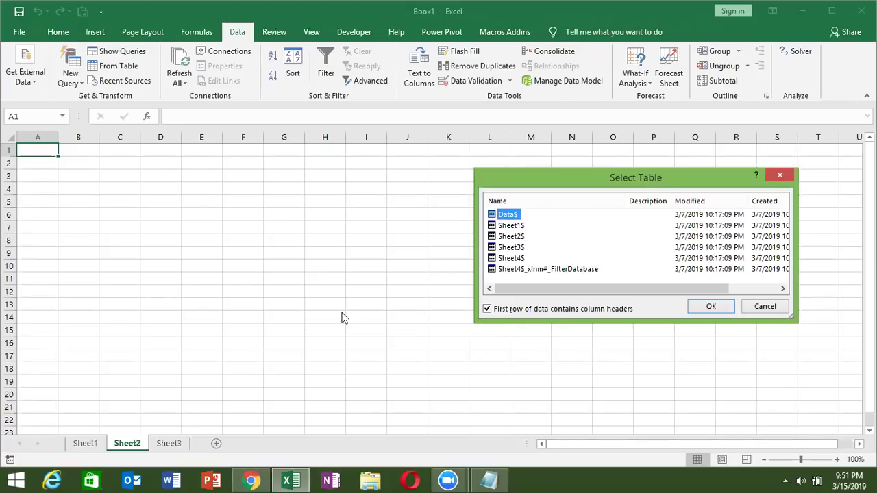
click(713, 312)
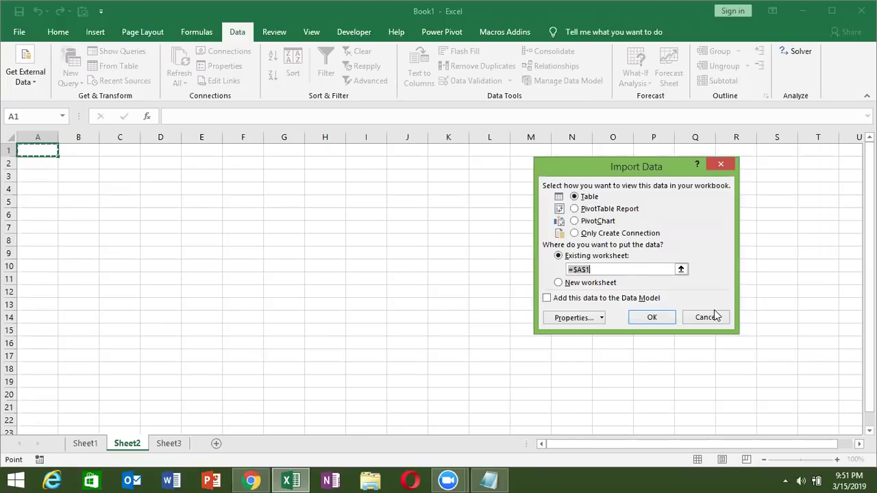
click(662, 315)
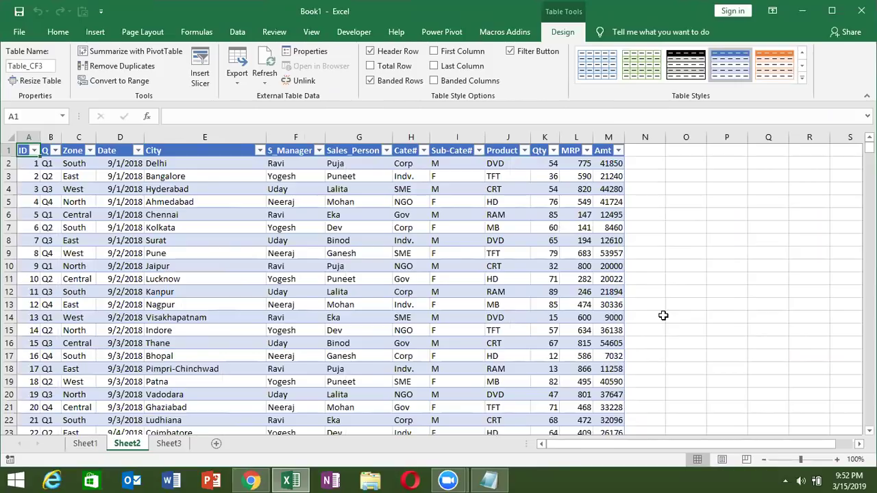
key(Down)
key(Down)
key(ctrl+Down)
key(Down)
key(Up)
key(ctrl+Up)
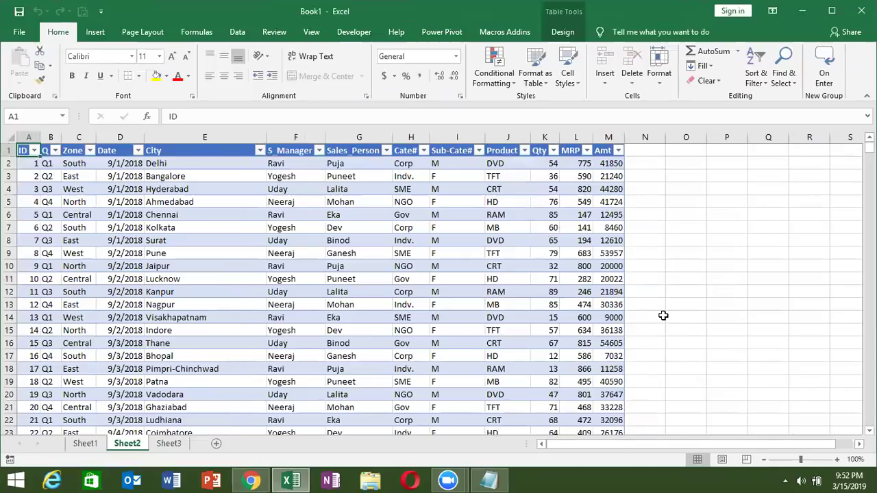
key(Down)
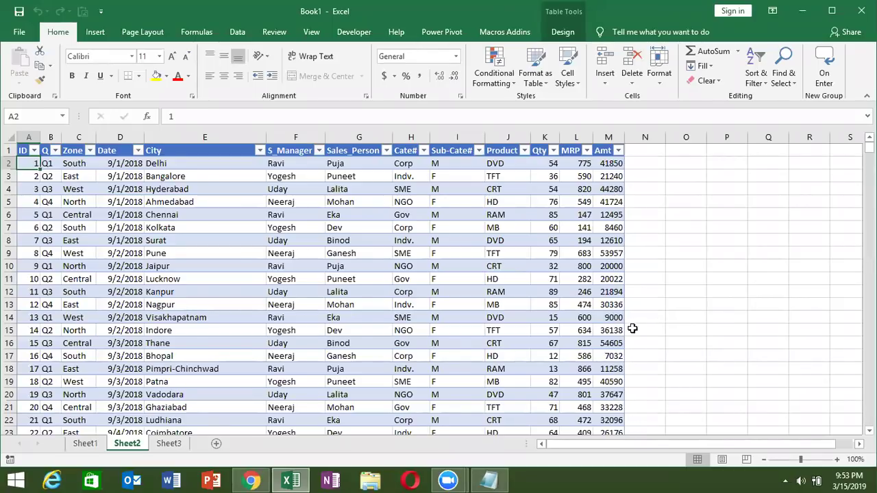
click(181, 447)
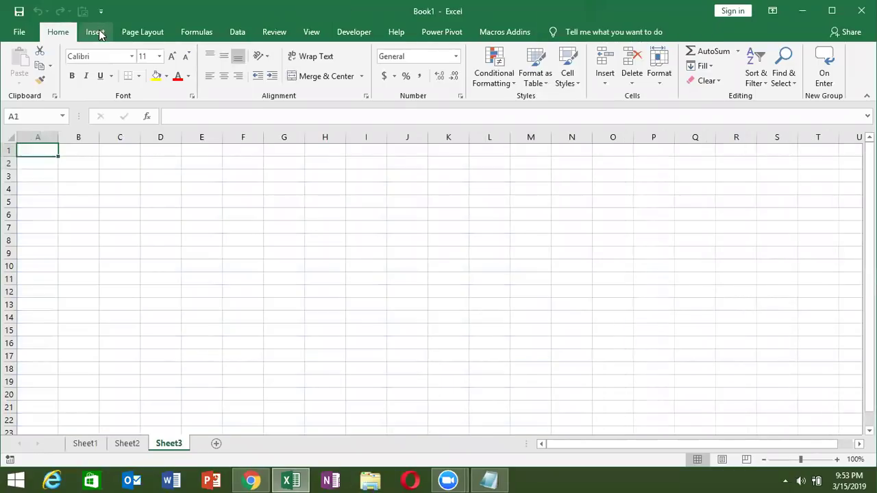
click(127, 445)
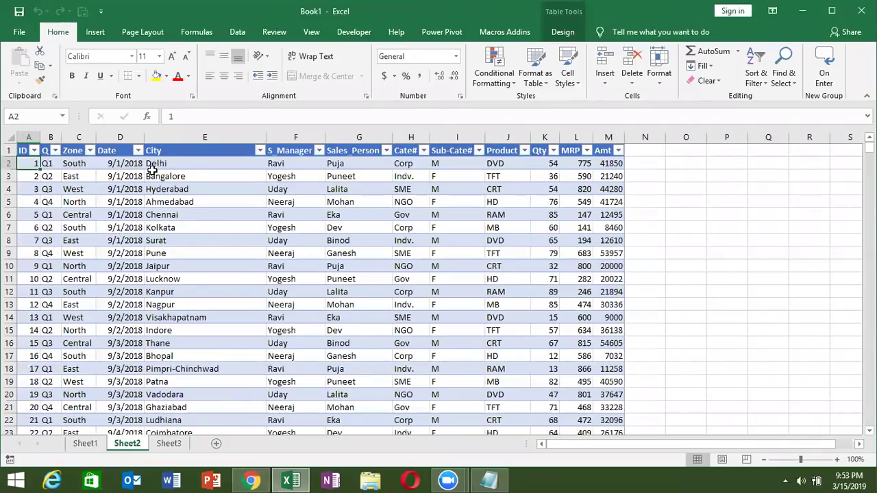
key(Up)
key(shift+space)
key(ctrl+shift+Down)
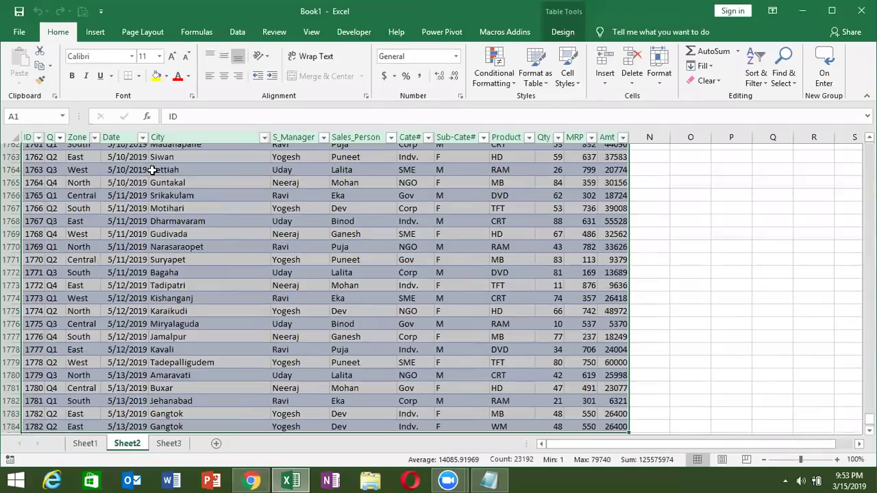
key(ctrl+Home)
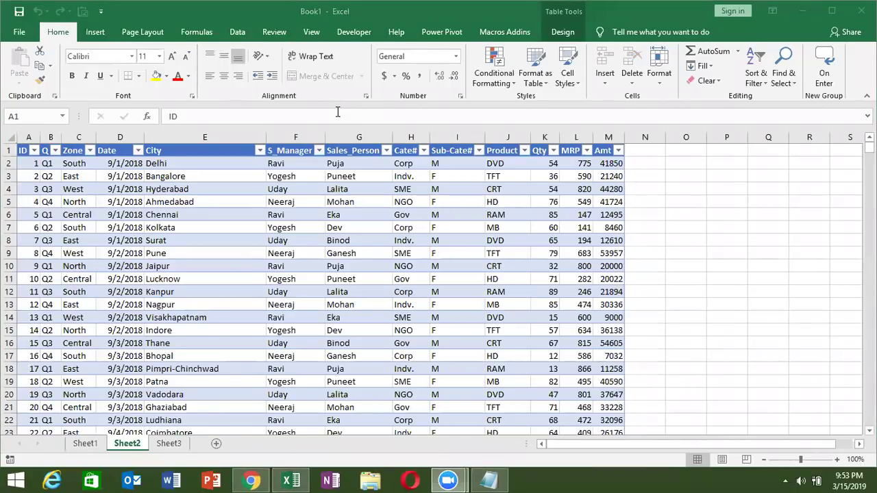
click(74, 179)
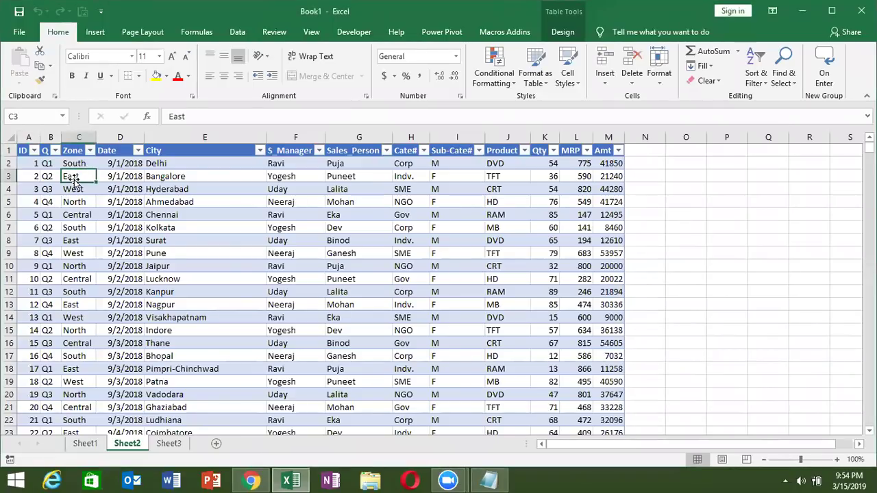
click(491, 166)
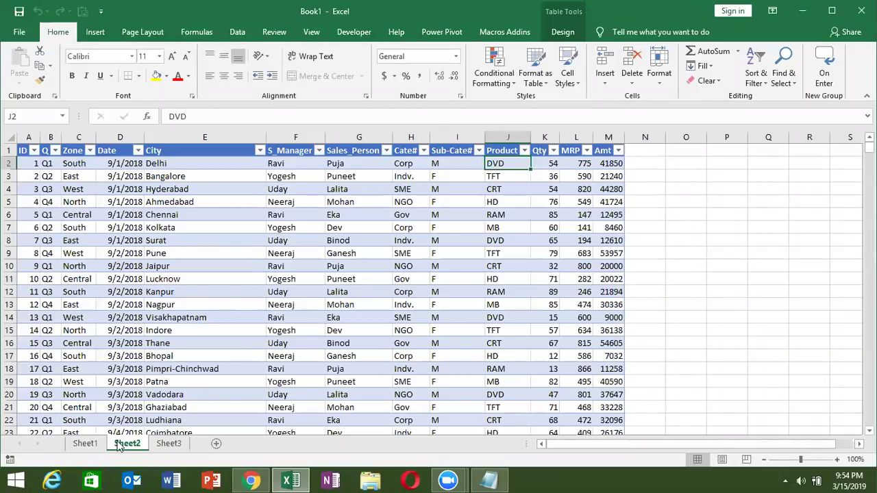
click(166, 444)
click(142, 446)
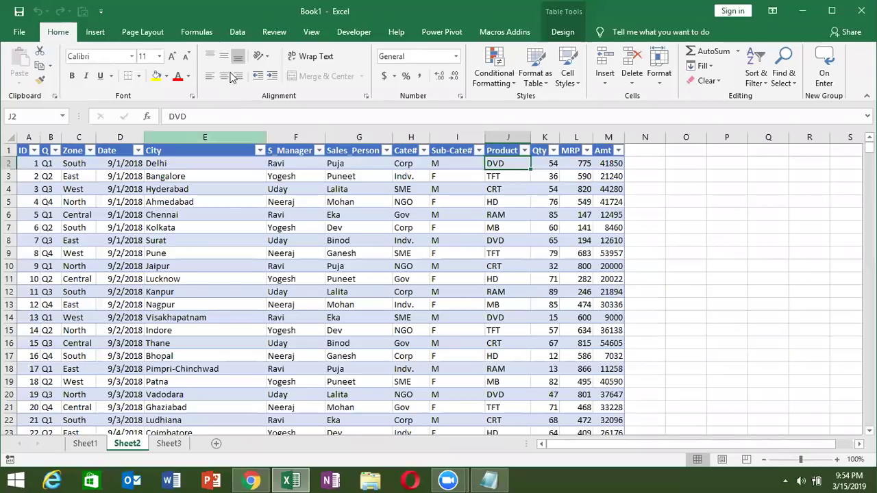
click(237, 32)
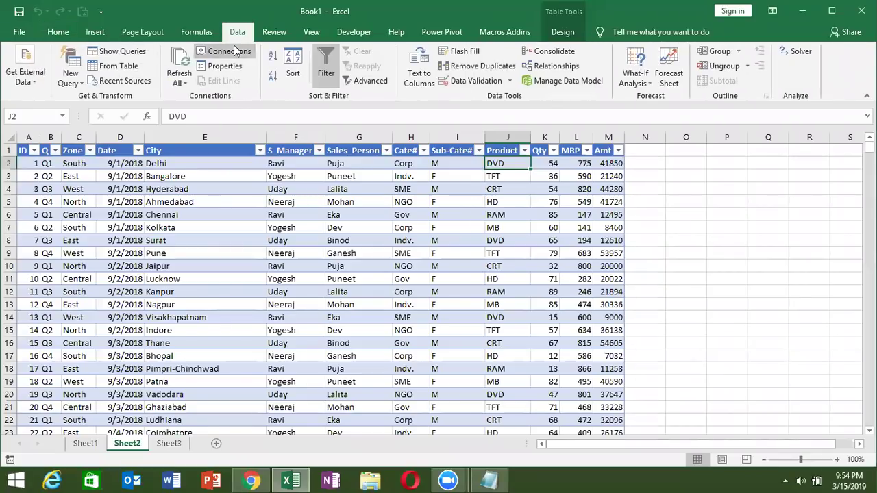
- Open the CF connection's properties from Workbook Connections to view its definition
click(234, 52)
click(513, 177)
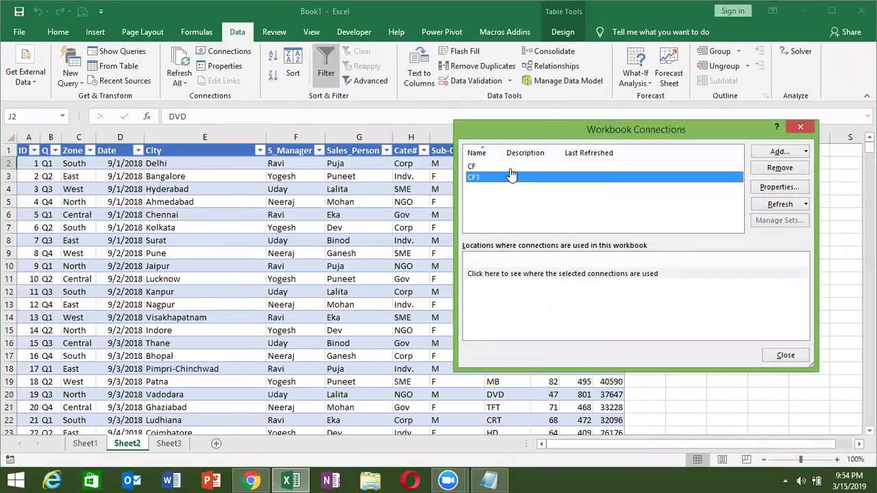
double_click(511, 166)
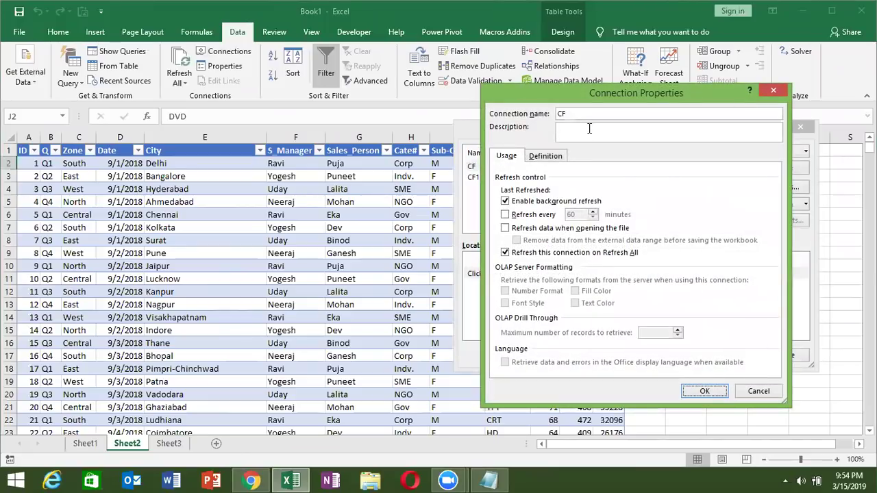
click(548, 156)
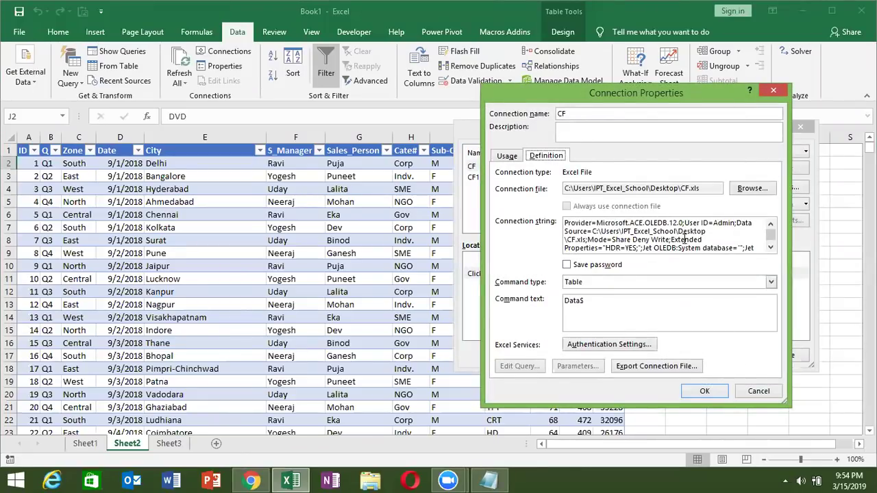
- Scroll through the CF connection string and select the Data$ command text
click(771, 247)
click(771, 248)
click(770, 248)
click(771, 248)
click(771, 247)
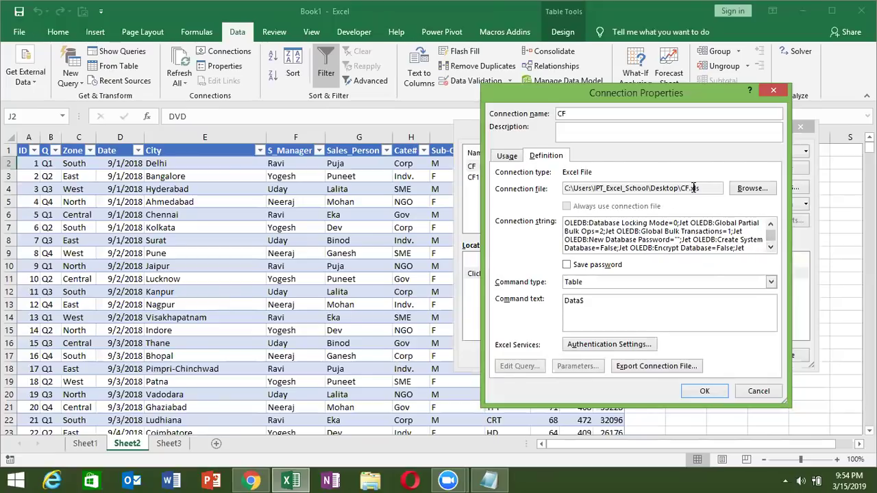
drag(770, 241, 770, 236)
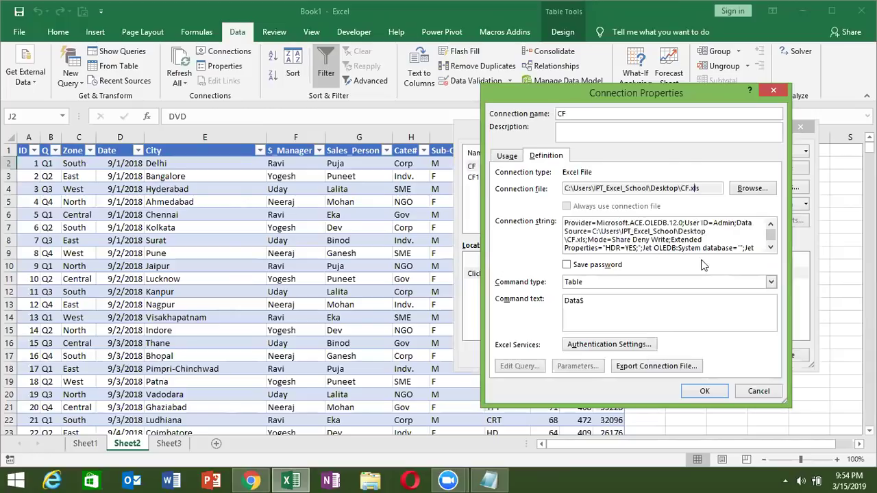
click(770, 248)
click(771, 248)
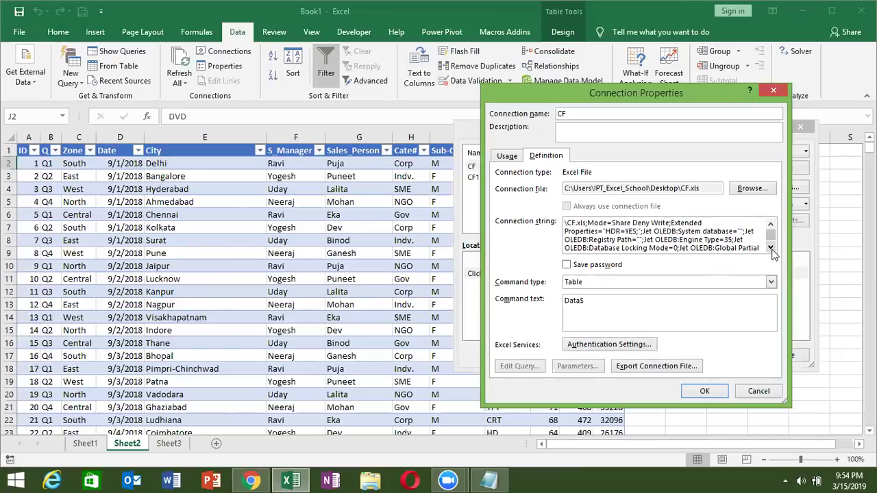
click(770, 248)
click(771, 248)
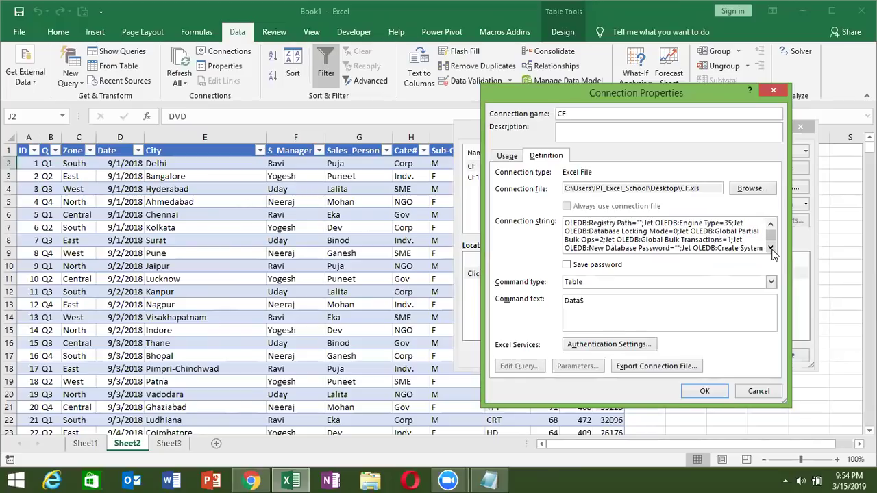
click(677, 250)
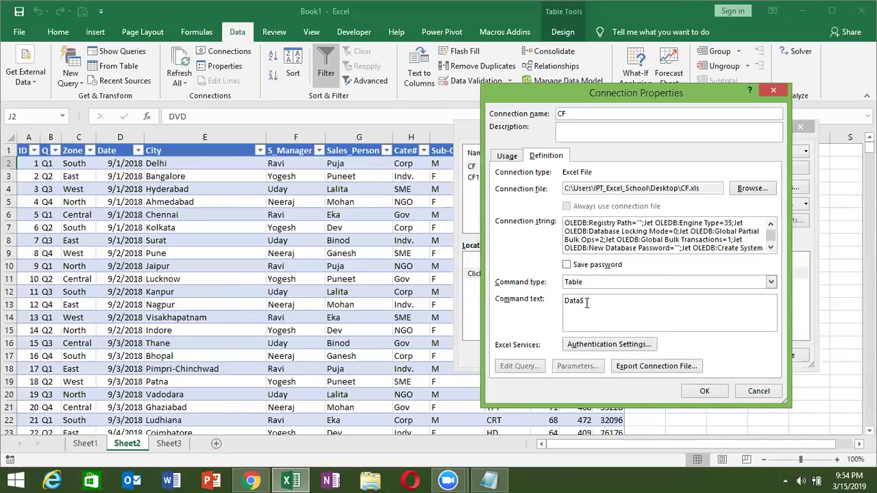
drag(583, 301, 560, 305)
click(517, 156)
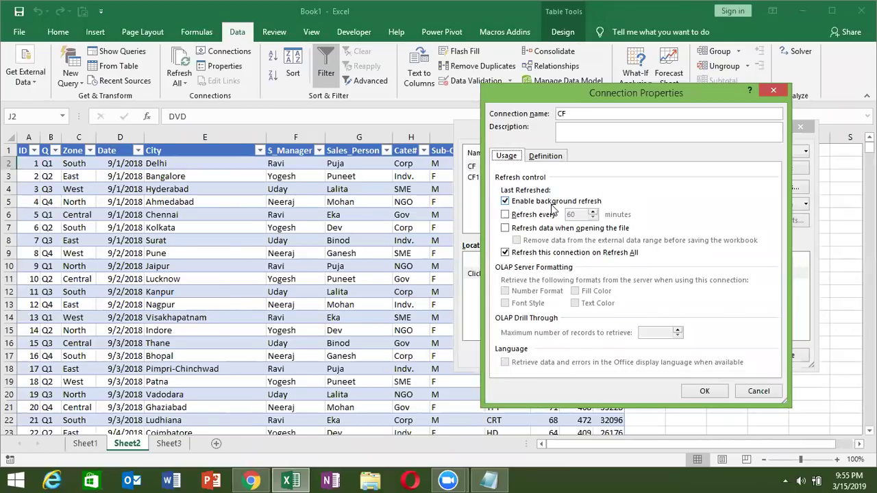
- Make CF refresh every 60 minutes and on file open, then close both connection dialogs
click(538, 215)
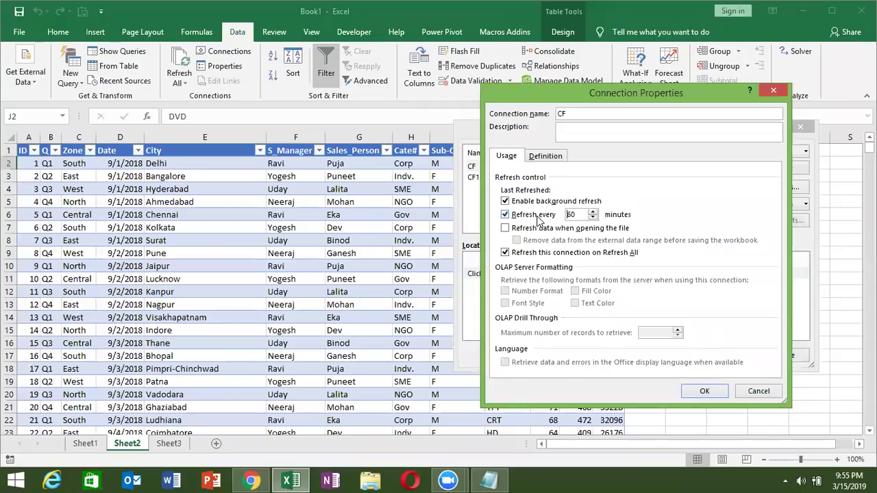
click(567, 214)
click(563, 229)
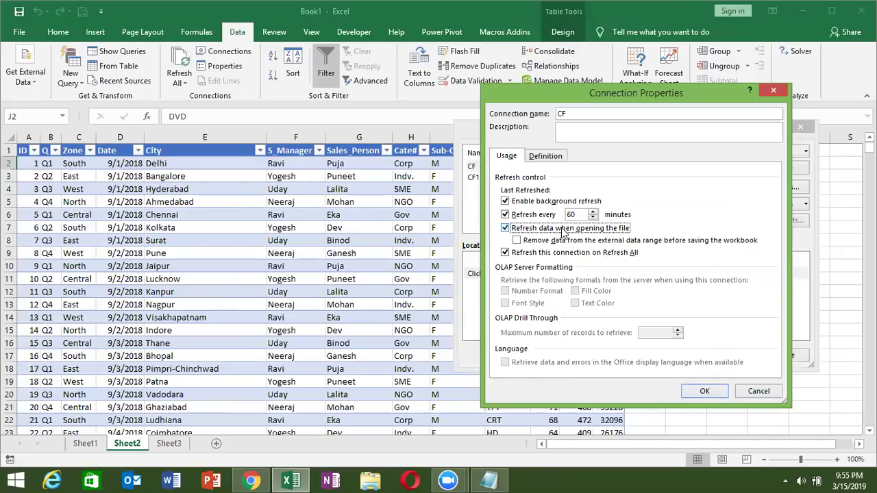
click(781, 91)
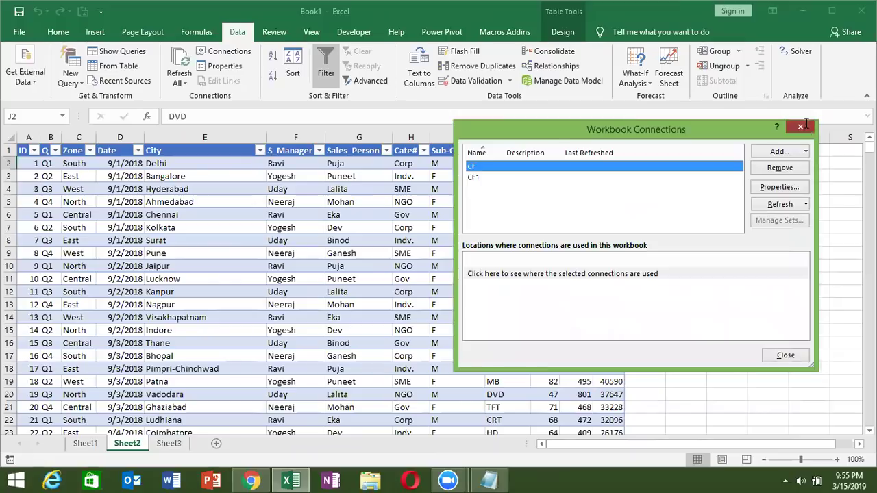
click(811, 124)
drag(159, 214, 385, 297)
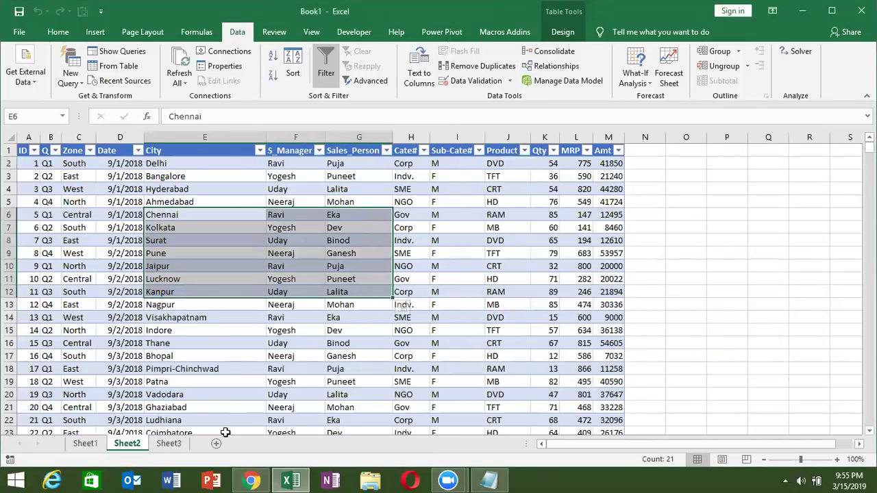
- On Sheet3, start a Microsoft Query import with Excel Files* as the data source
click(175, 443)
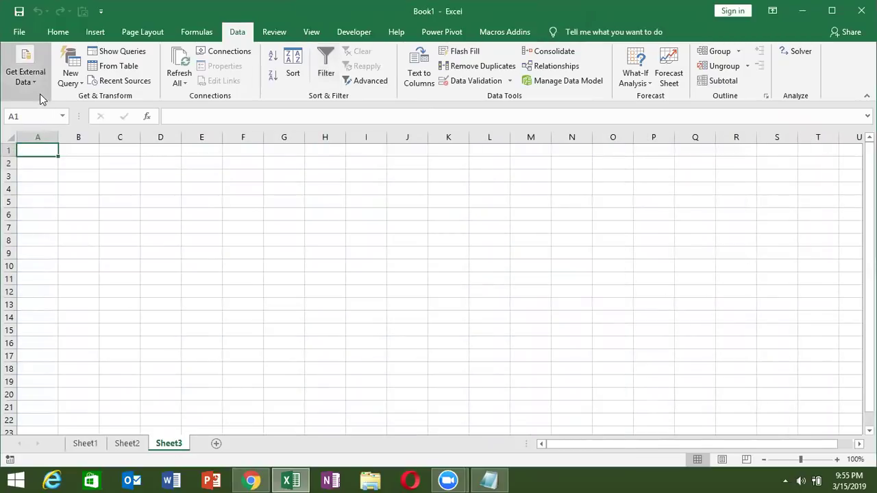
click(34, 85)
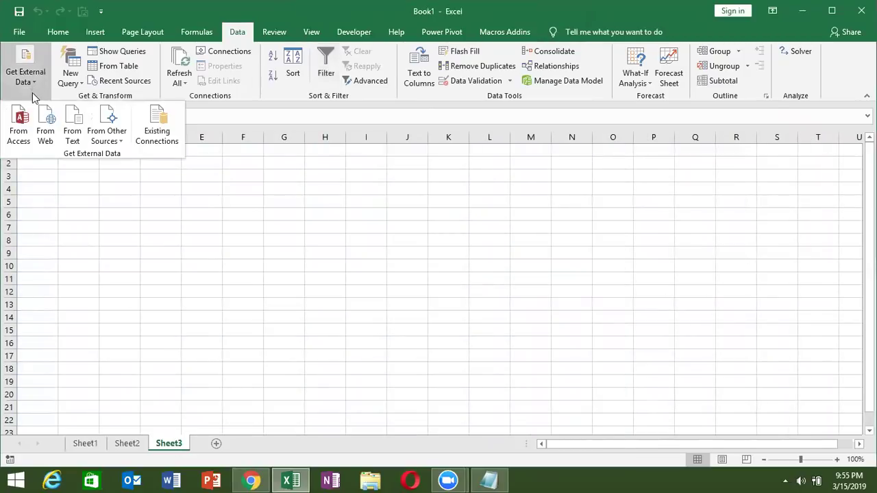
click(122, 142)
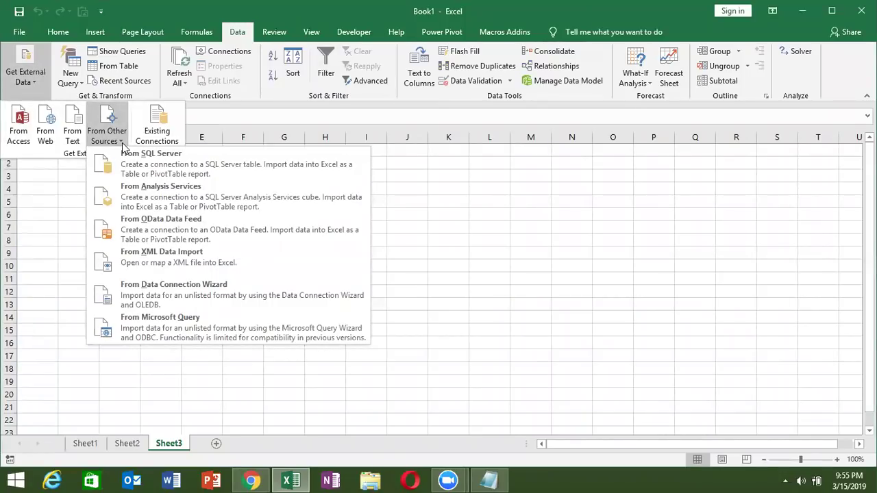
click(210, 324)
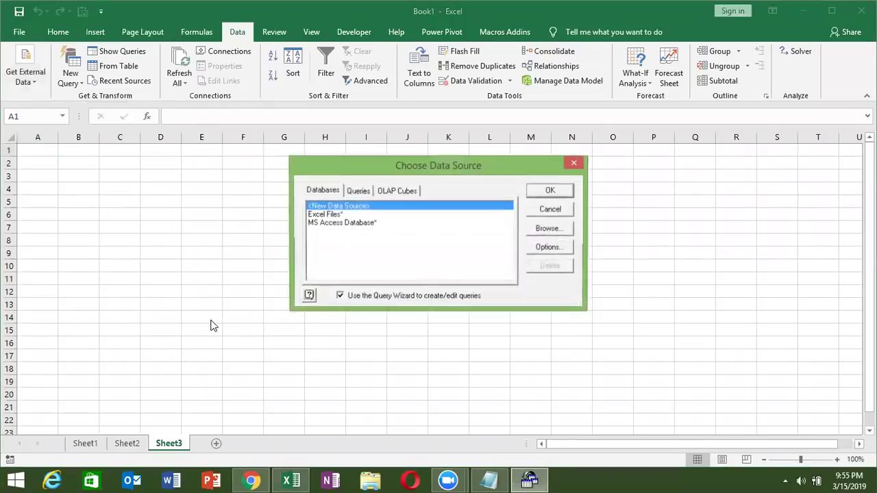
click(332, 215)
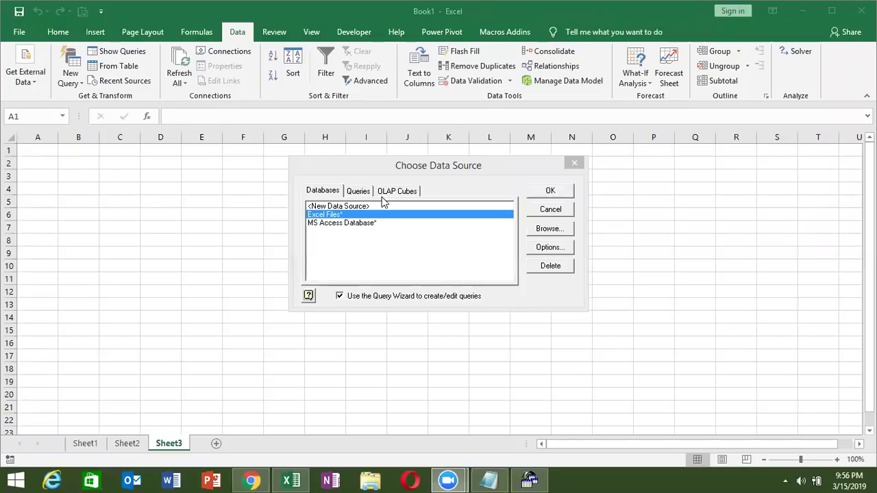
click(549, 191)
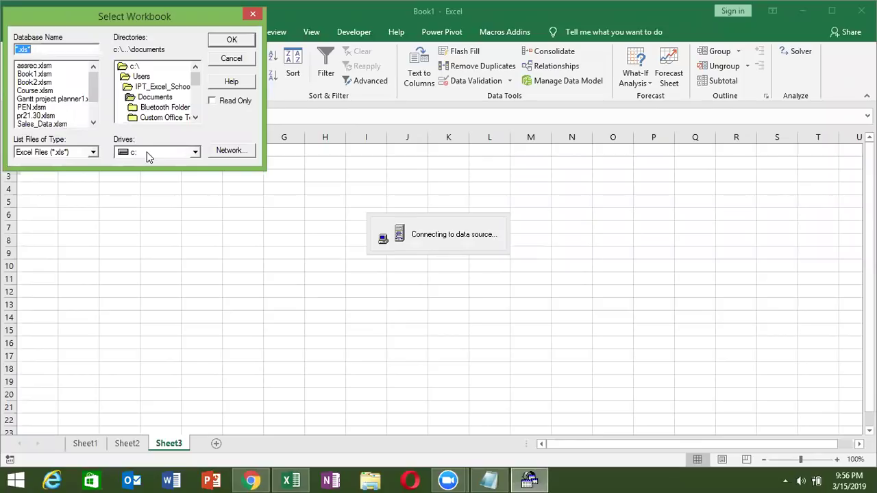
- Browse to the Desktop and pick CF.xls as the workbook to query
click(146, 89)
double_click(145, 88)
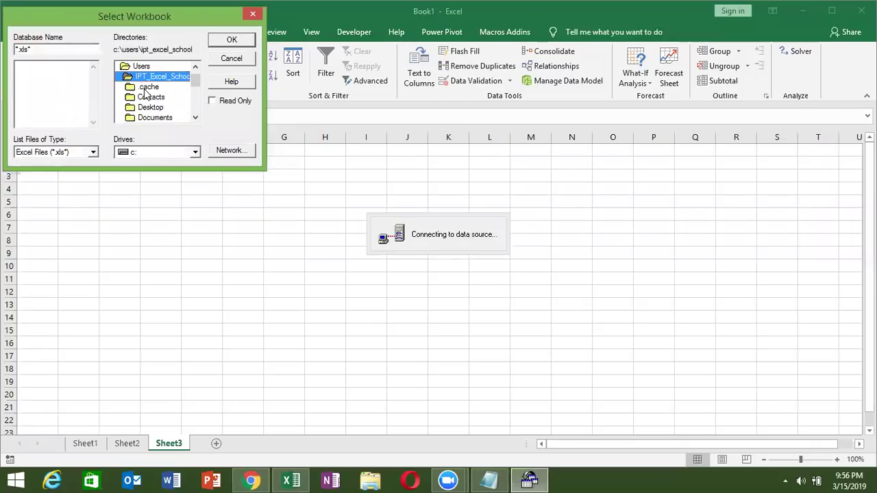
click(156, 108)
double_click(156, 108)
click(28, 65)
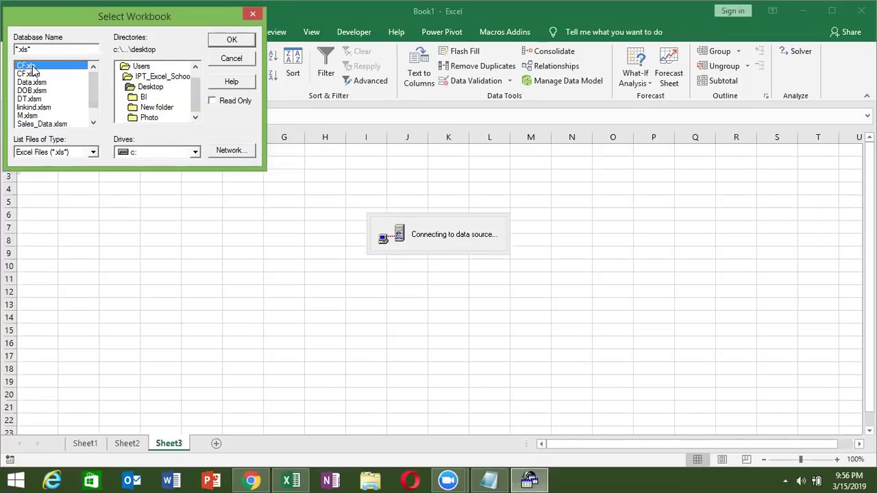
click(231, 40)
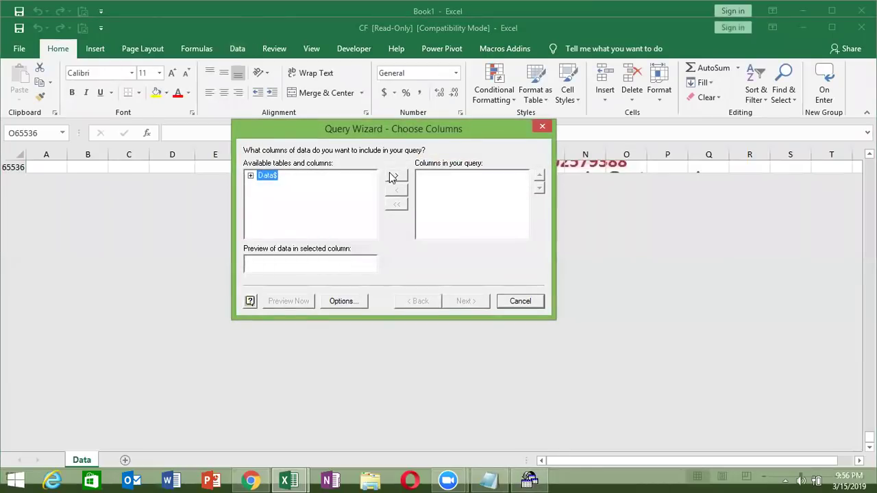
- Add every column of the Data$ table to the CF query
click(251, 177)
click(251, 176)
click(341, 303)
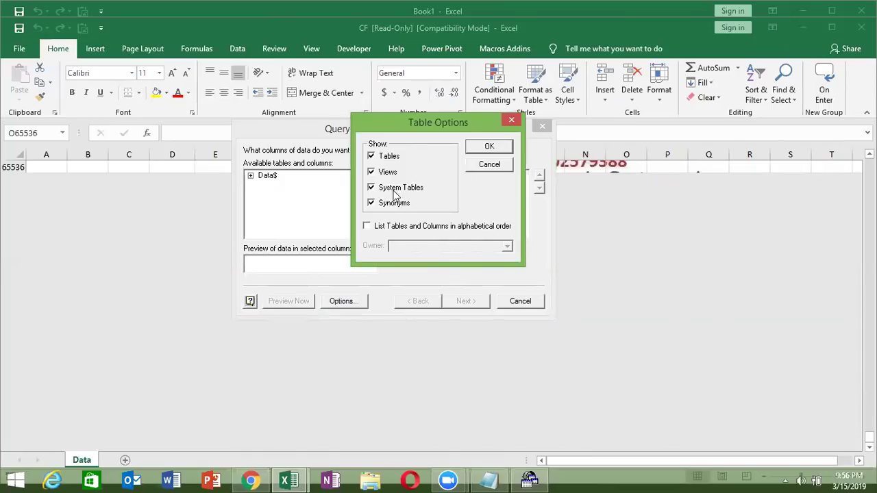
click(485, 147)
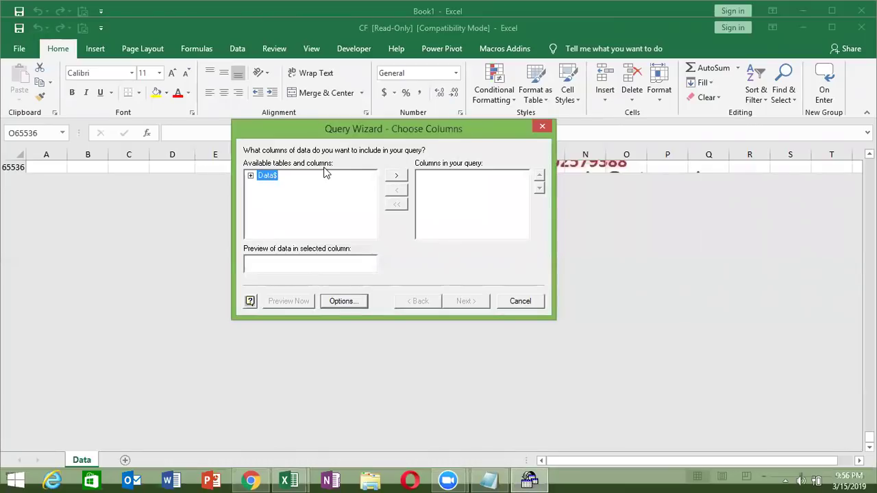
click(396, 176)
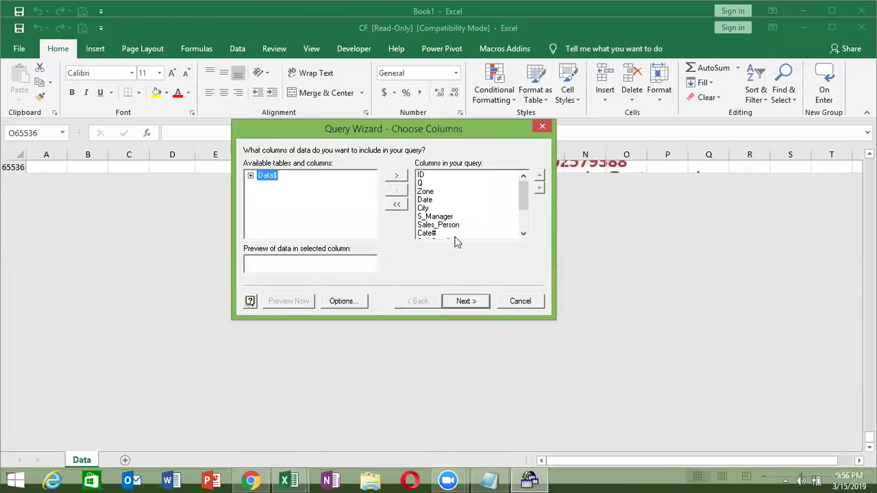
mouse_move(523, 197)
mouse_down()
mouse_move(522, 235)
mouse_move(522, 197)
mouse_up()
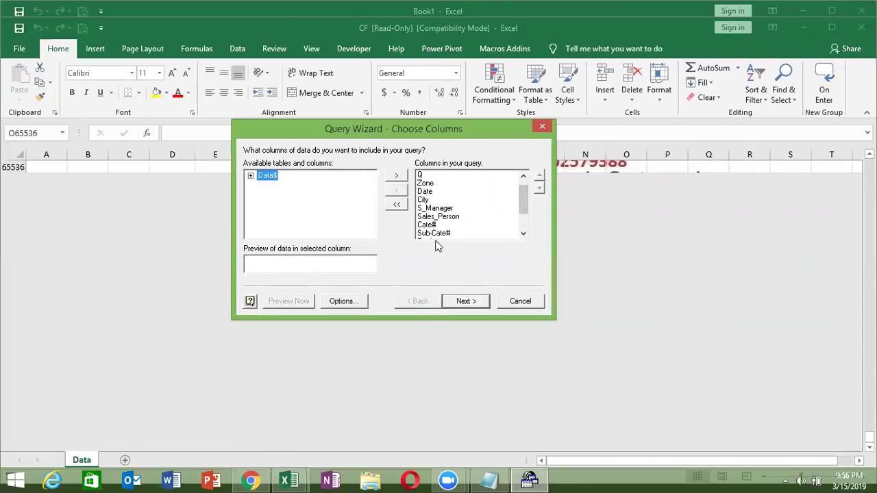
click(469, 302)
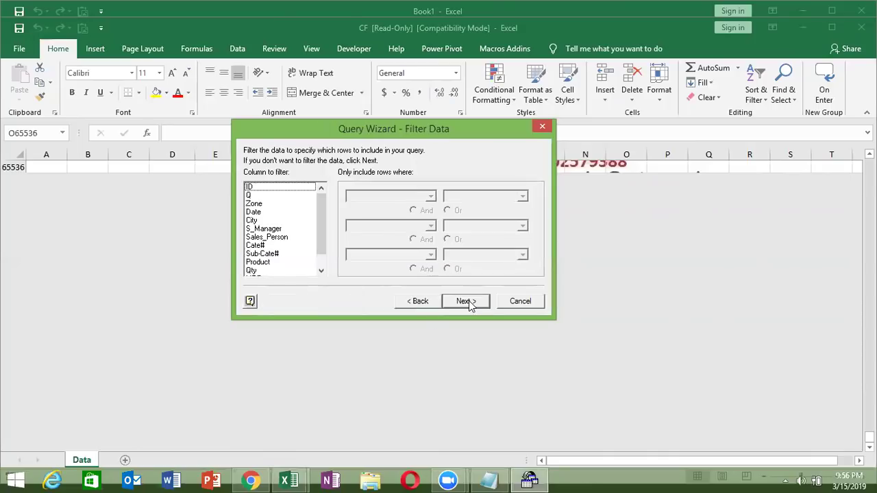
- Filter the query to rows where Zone equals East and skip the sort order
click(257, 204)
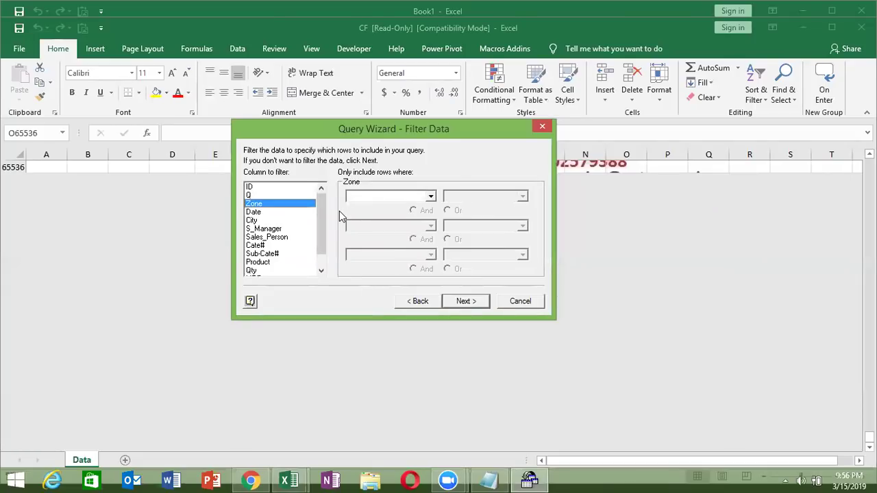
click(430, 198)
click(418, 214)
click(519, 196)
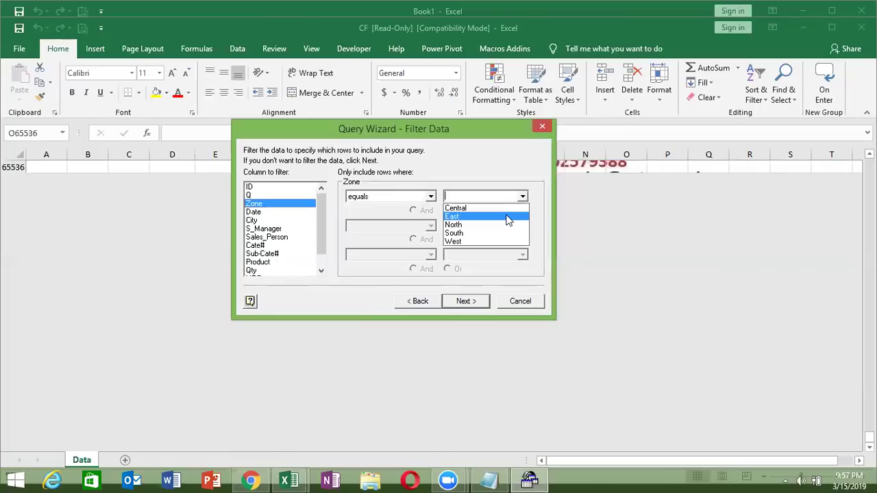
click(508, 217)
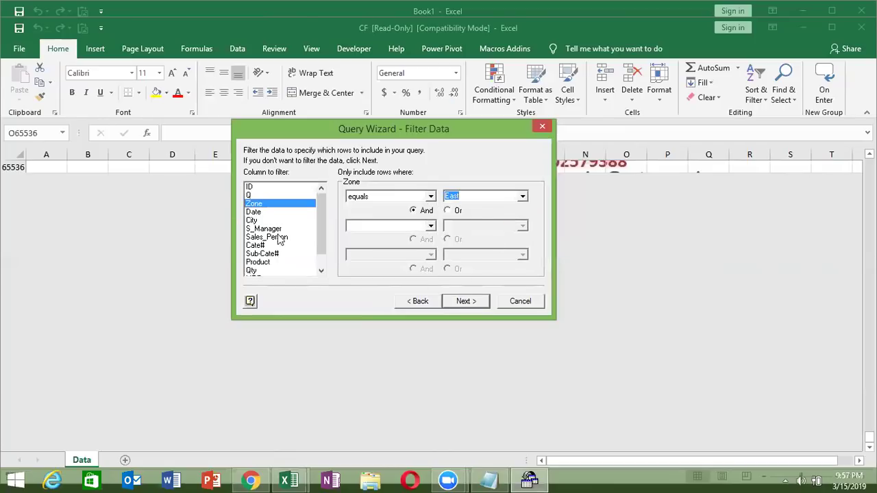
click(477, 310)
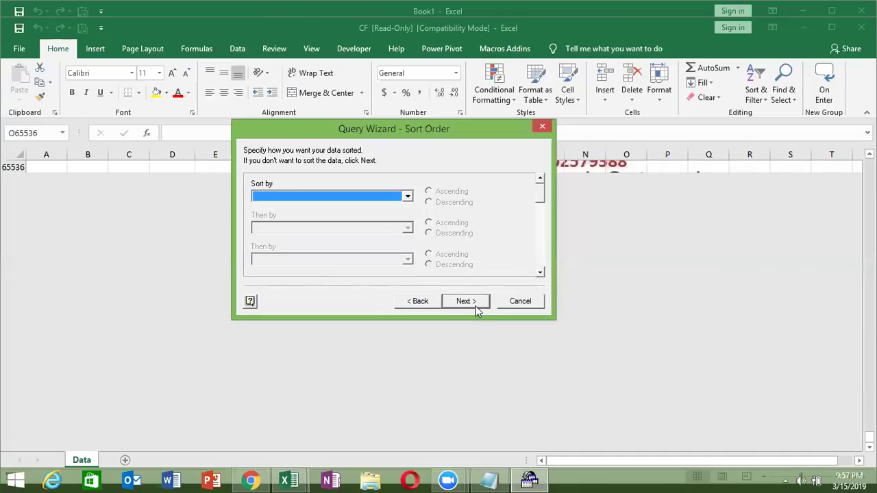
click(461, 302)
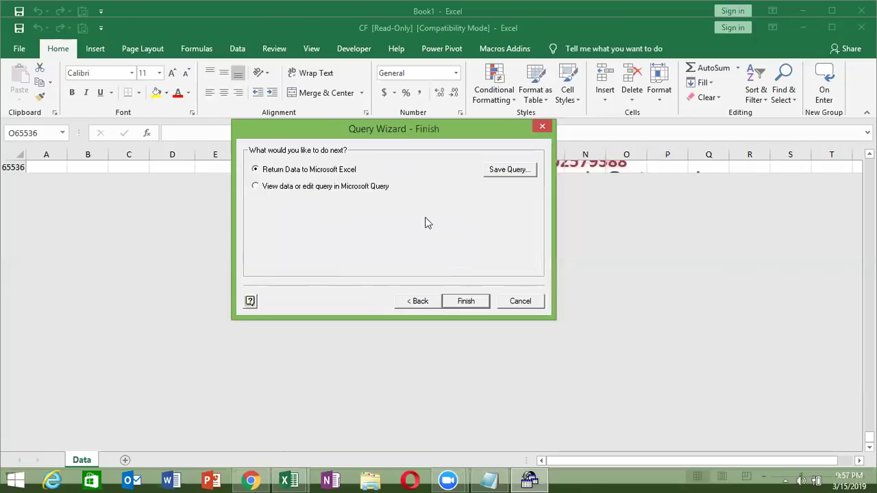
- Return the query results to Sheet3 as a table at A1 and check the East-only rows
click(467, 302)
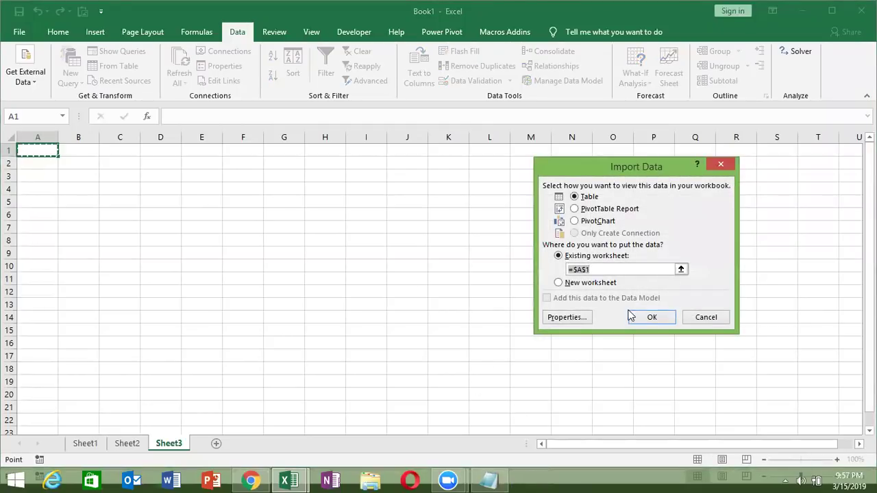
click(659, 315)
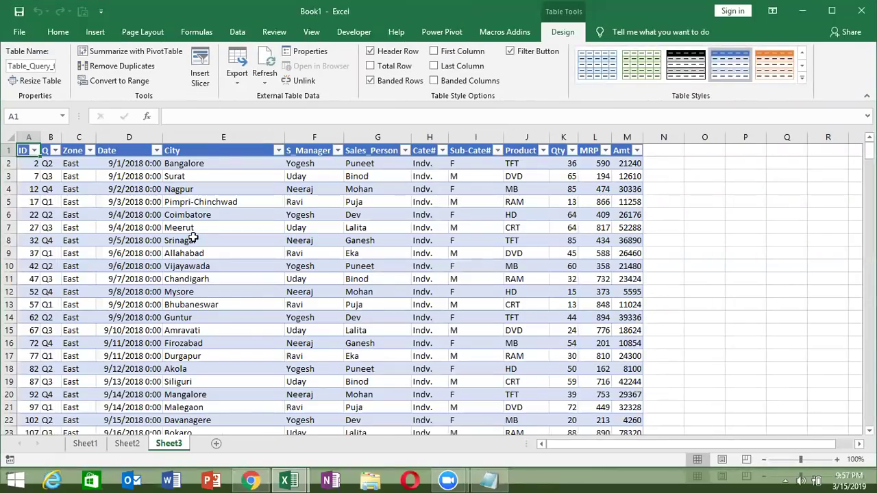
click(85, 179)
key(ctrl+Down)
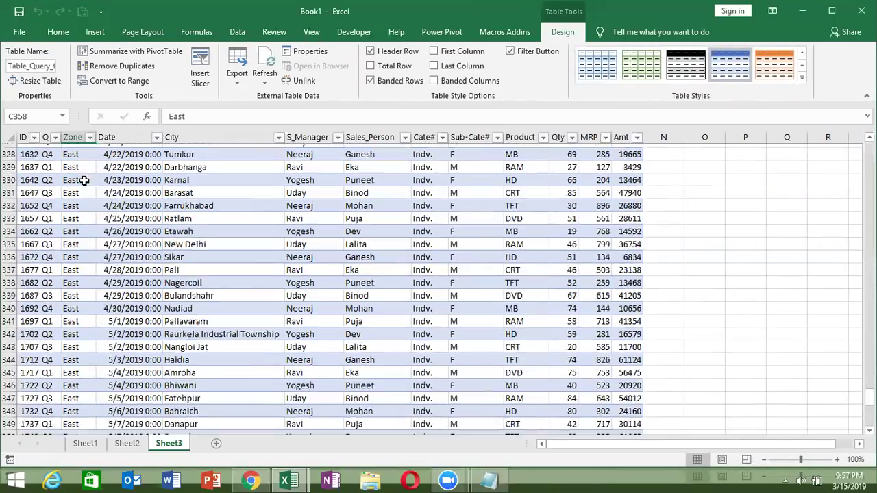
key(ctrl+Up)
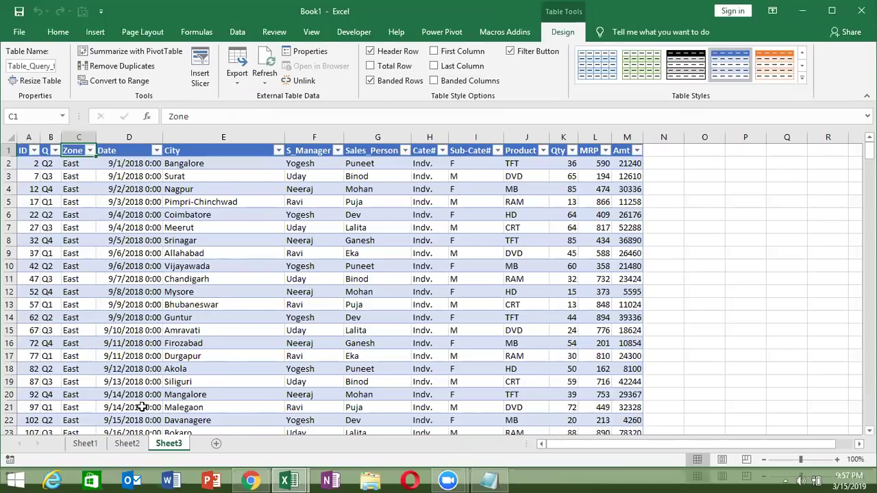
- Add a blank Sheet4, then go back to Sheet1's full sales table
click(216, 443)
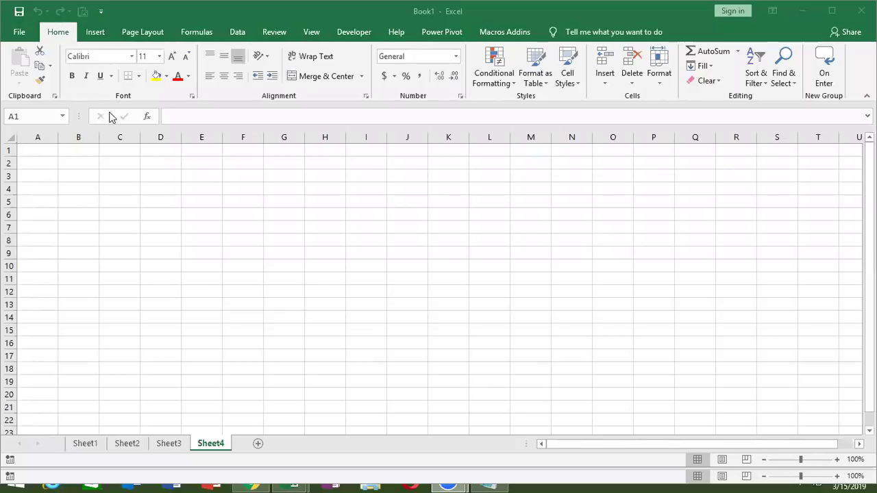
click(237, 31)
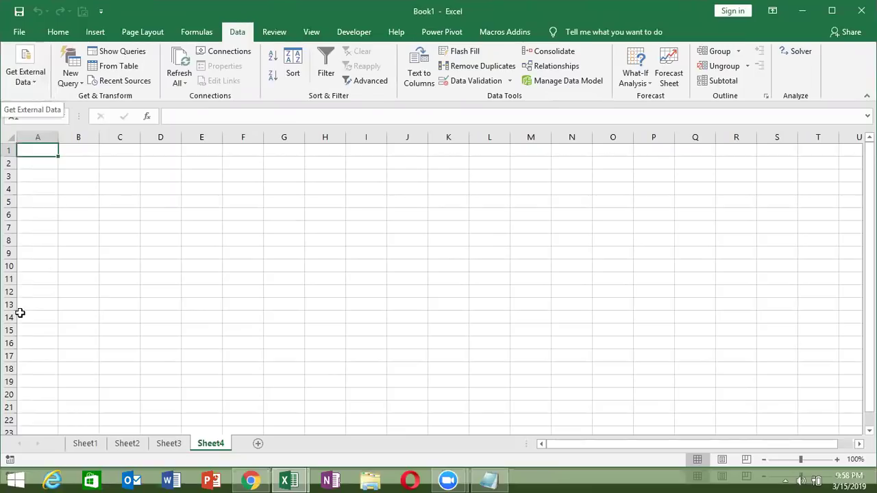
click(85, 443)
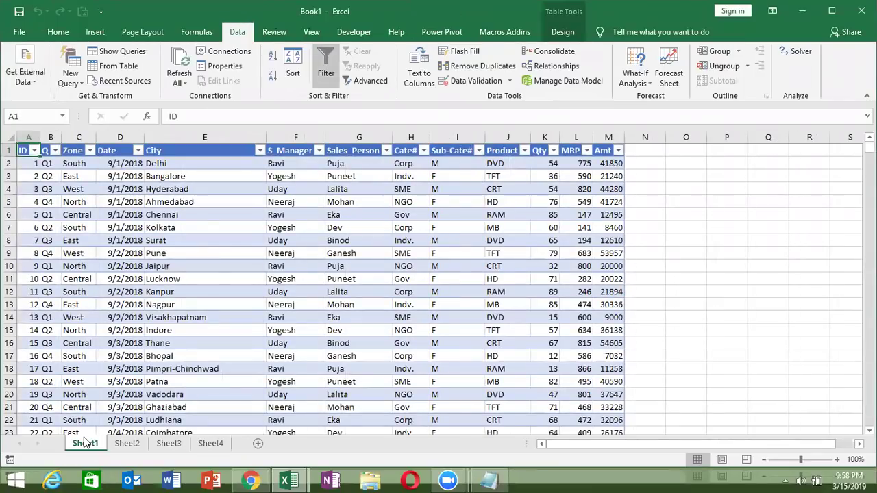
- Select Sheet1's Zone column C, deselect it, and move to Sheet4
click(79, 139)
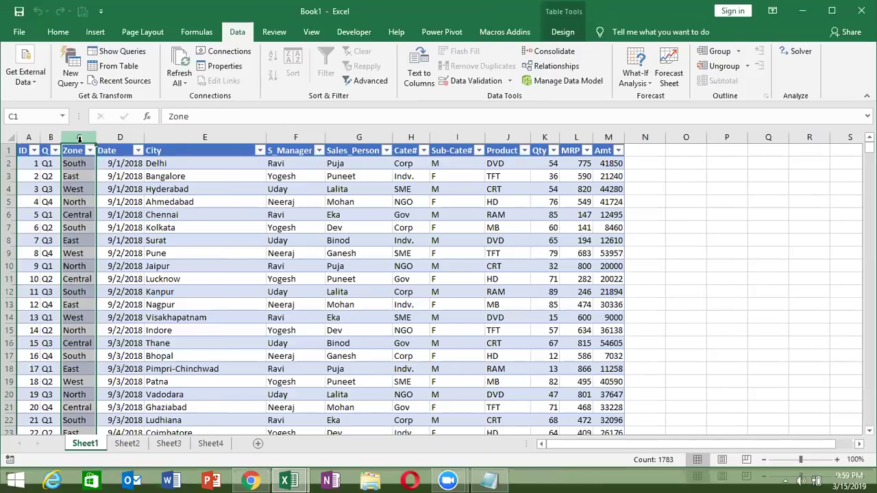
click(78, 149)
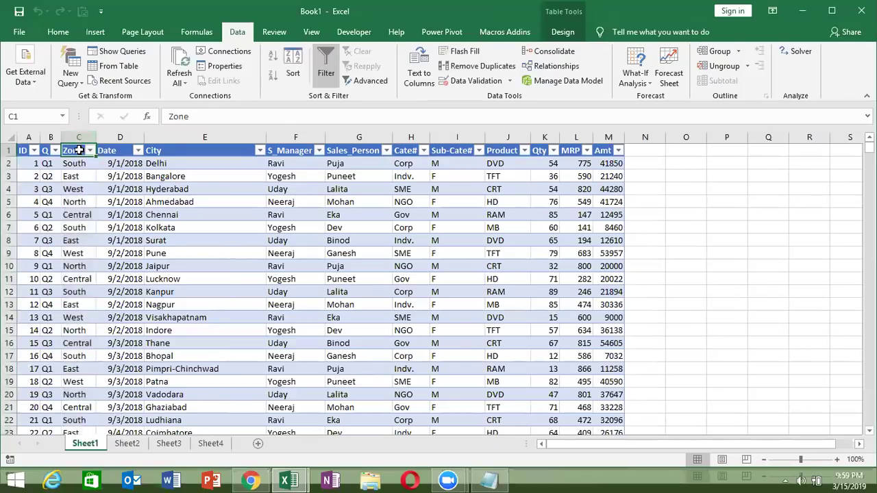
click(223, 442)
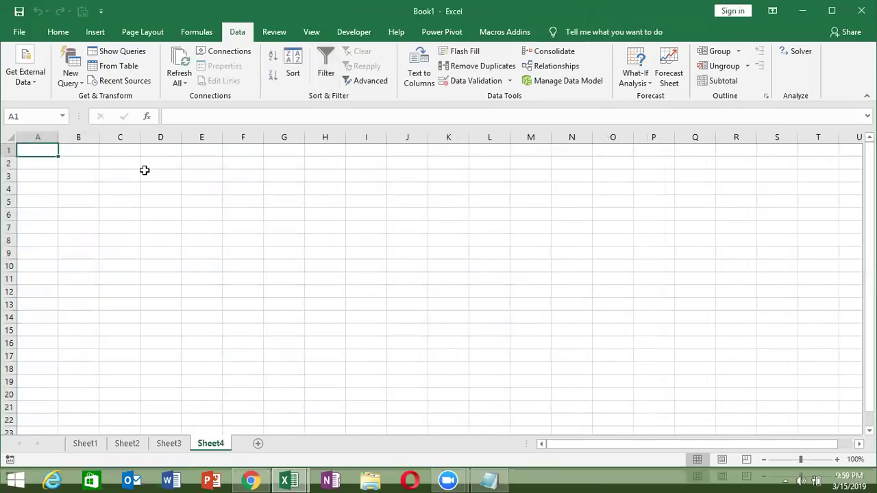
- On Sheet4, start a Microsoft Query import from Excel Files*, opening the workbook on the Desktop
click(33, 82)
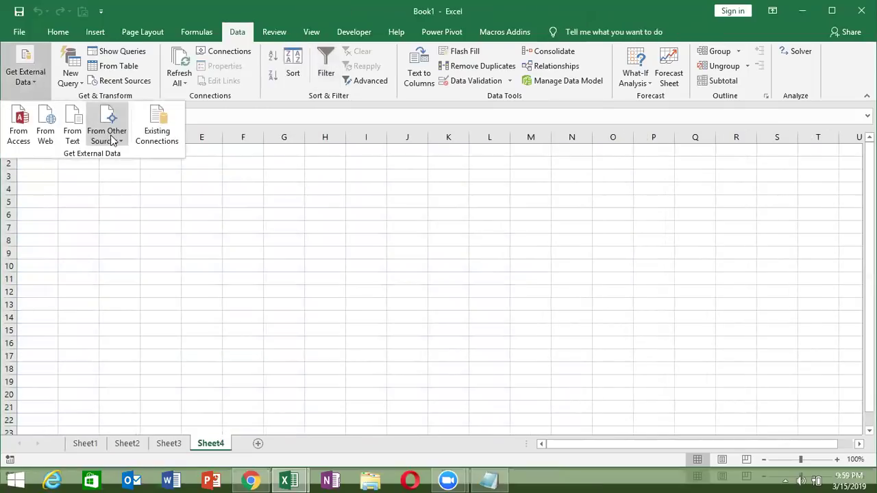
click(109, 127)
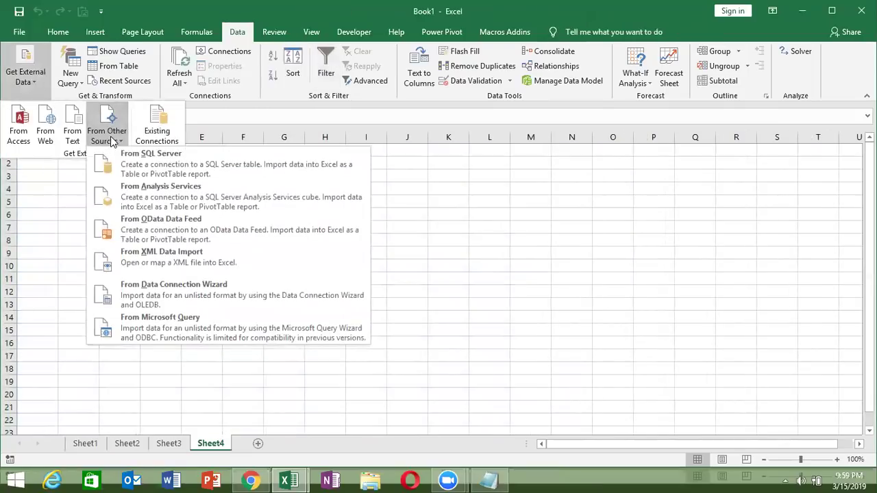
click(154, 320)
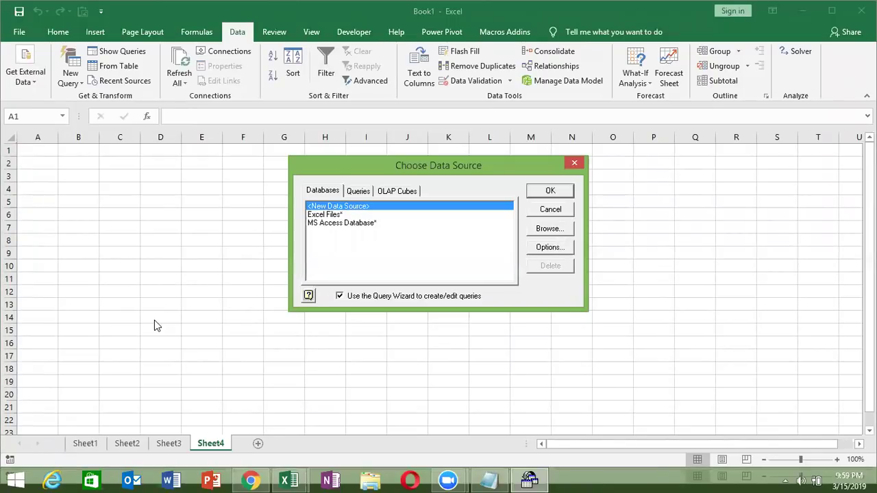
click(328, 215)
click(549, 192)
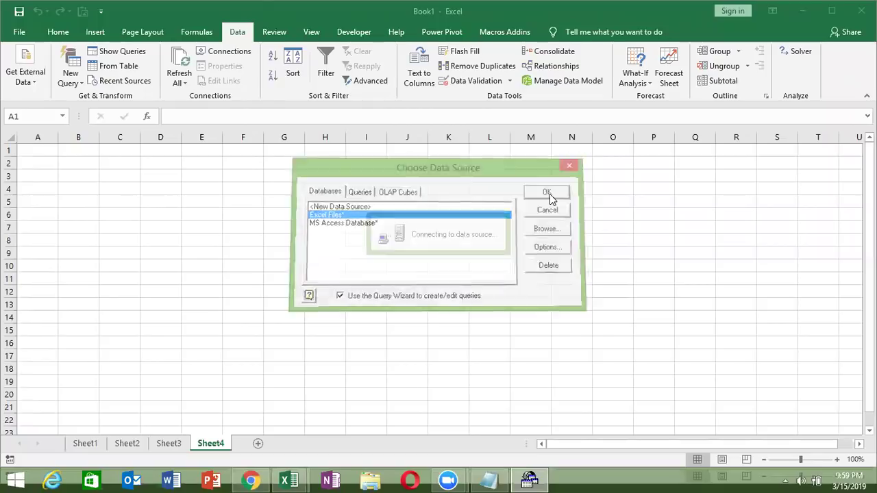
double_click(143, 87)
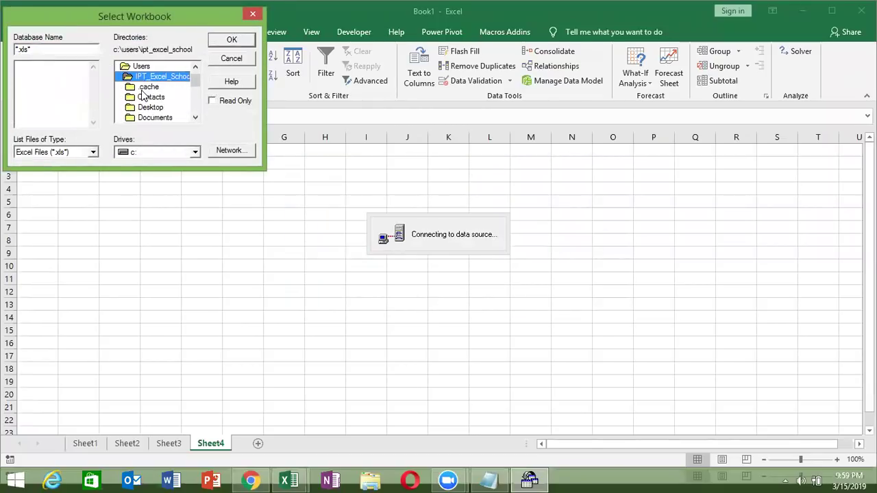
double_click(144, 107)
double_click(41, 69)
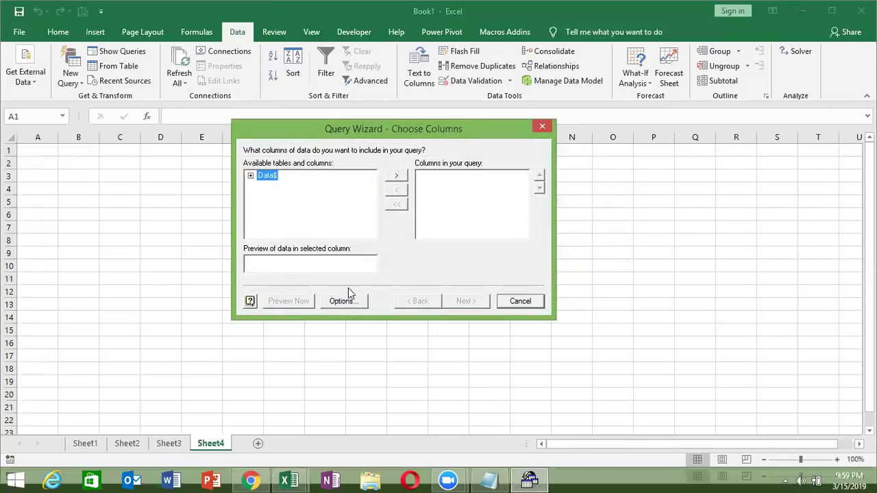
- Add every Data$ column to the query
click(343, 300)
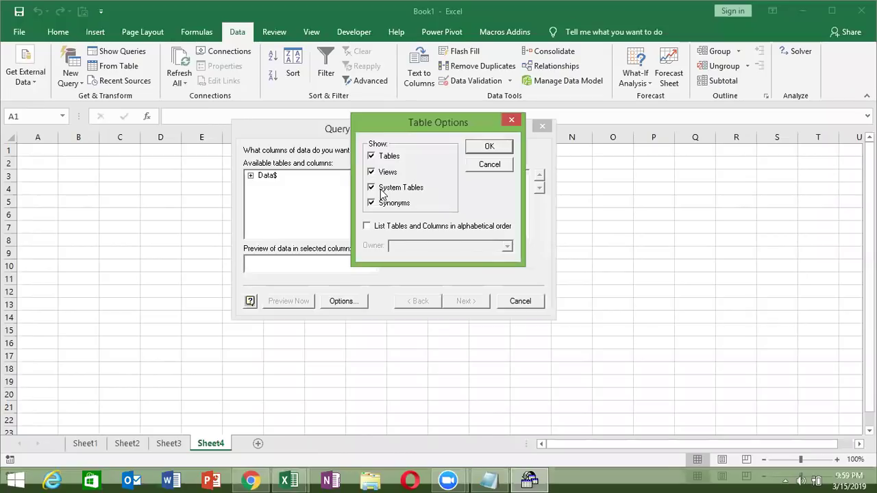
click(501, 149)
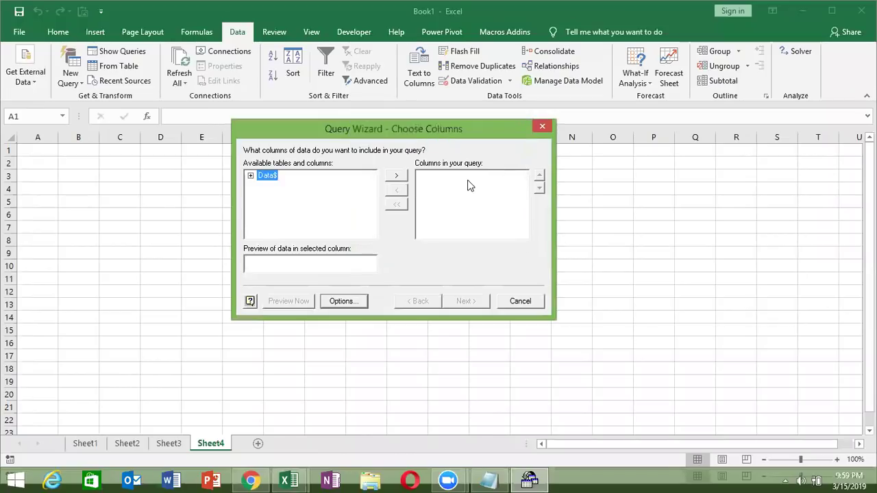
click(397, 179)
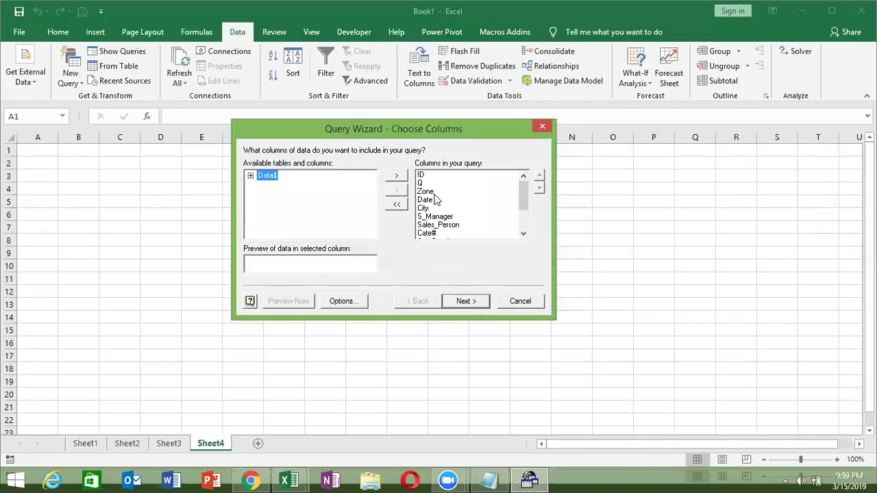
click(434, 193)
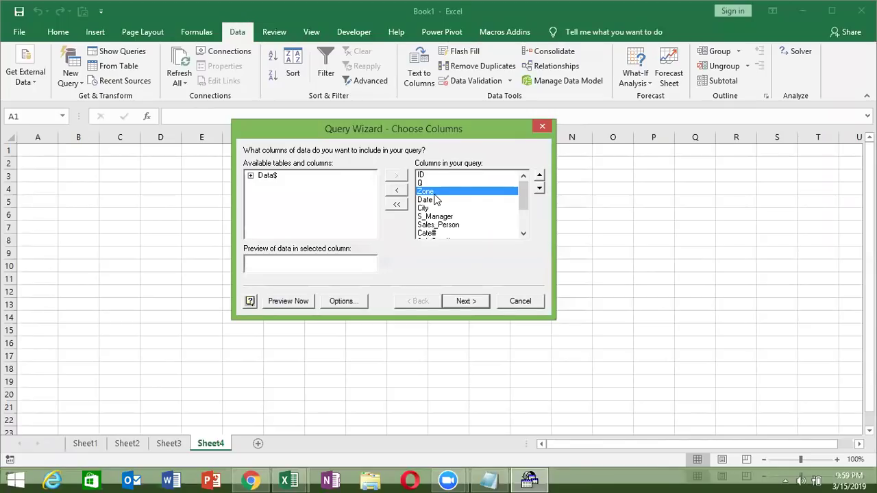
- Filter rows to Zone equals East, skip sorting, and finish the Query Wizard
click(463, 302)
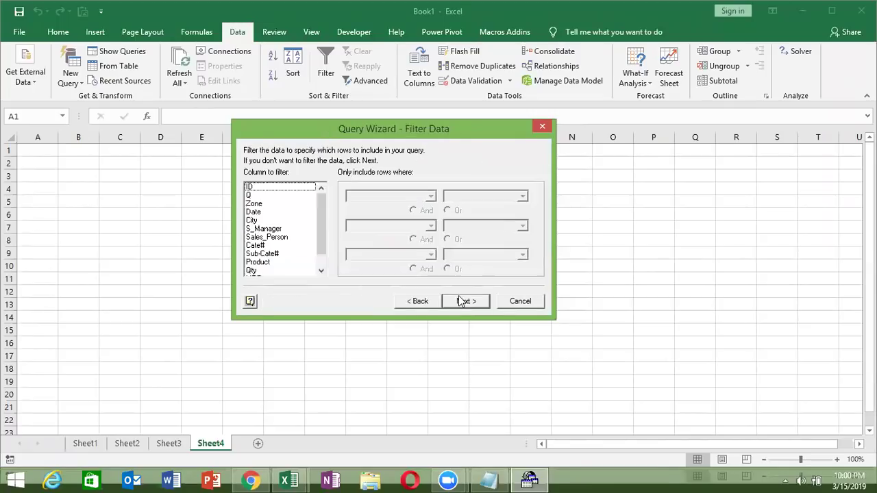
click(279, 203)
click(347, 199)
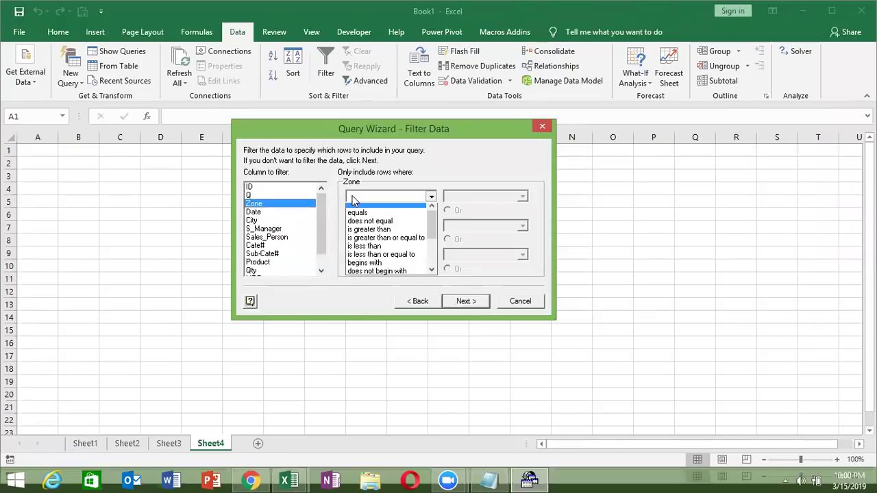
click(373, 211)
click(521, 197)
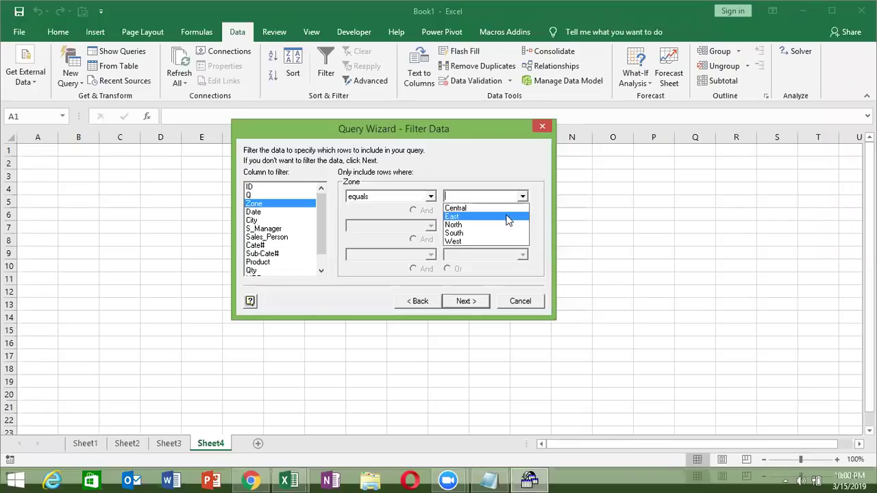
click(508, 217)
click(473, 301)
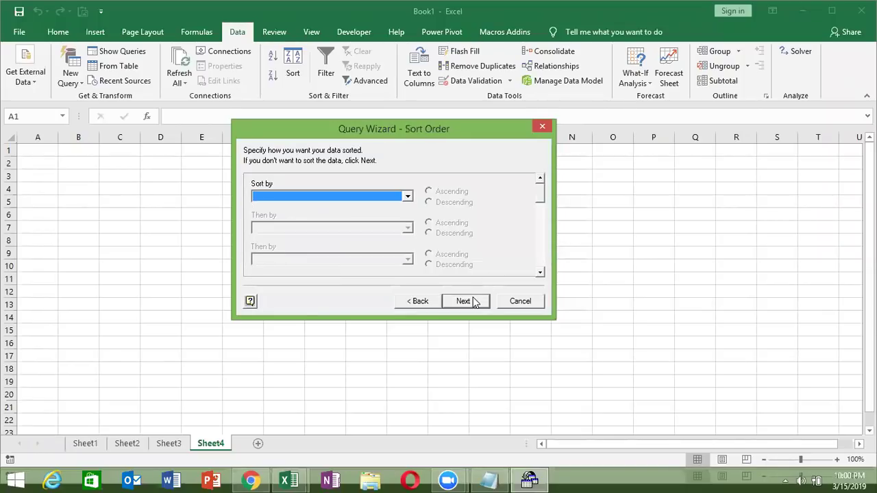
click(472, 302)
click(473, 301)
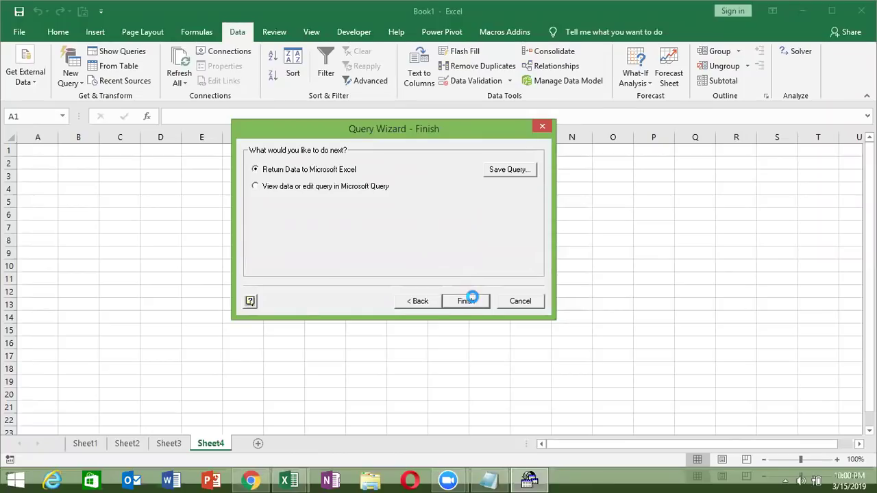
- Import the East-only results as a table at $A$1 of the existing Sheet4 worksheet
click(650, 316)
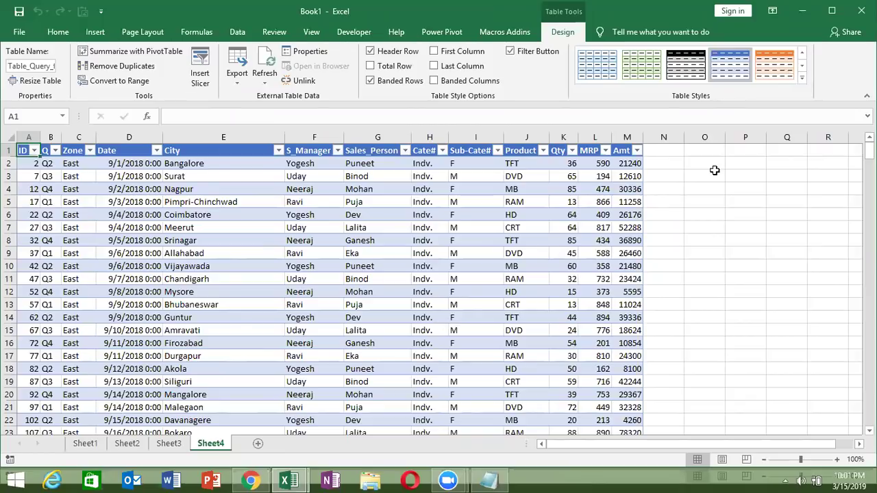
- Enter South in cell P1 beside the table, correcting the typo, then reselect P1
click(738, 152)
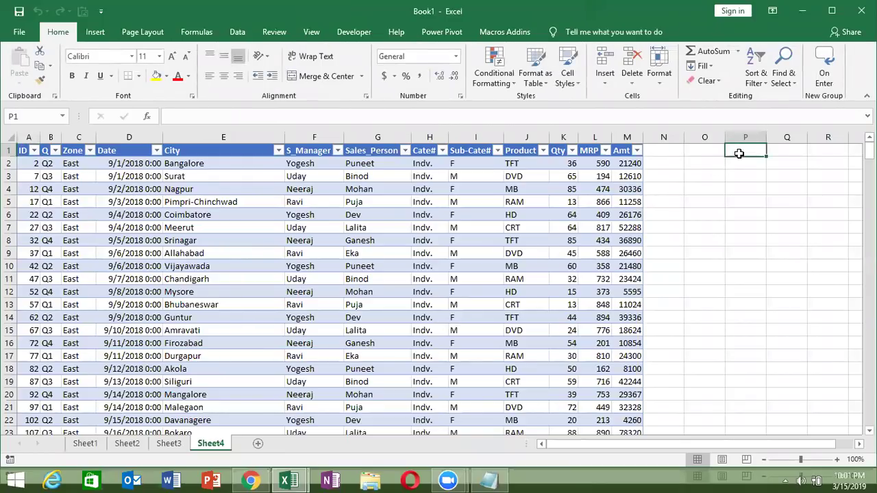
text(Souyh)
key(BackSpace)
key(BackSpace)
text(th)
key(Return)
key(Up)
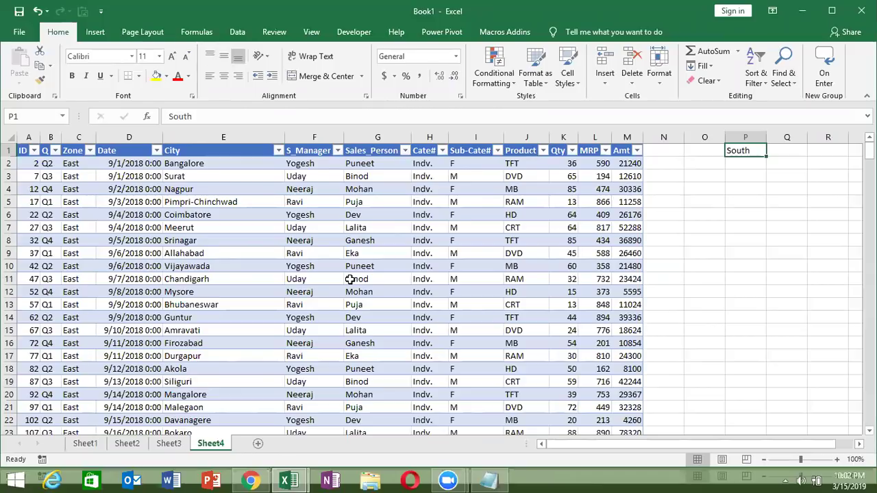
- Open the Definition properties of the Query from Excel Files1 connection
click(167, 241)
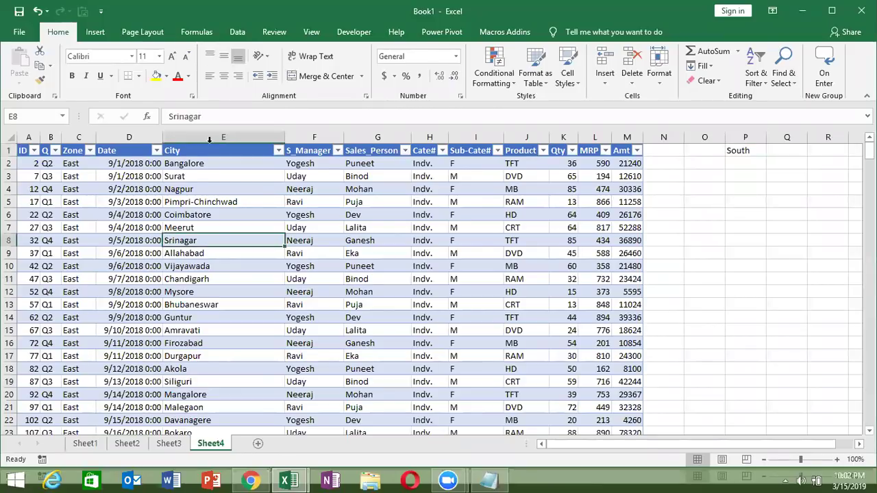
click(235, 35)
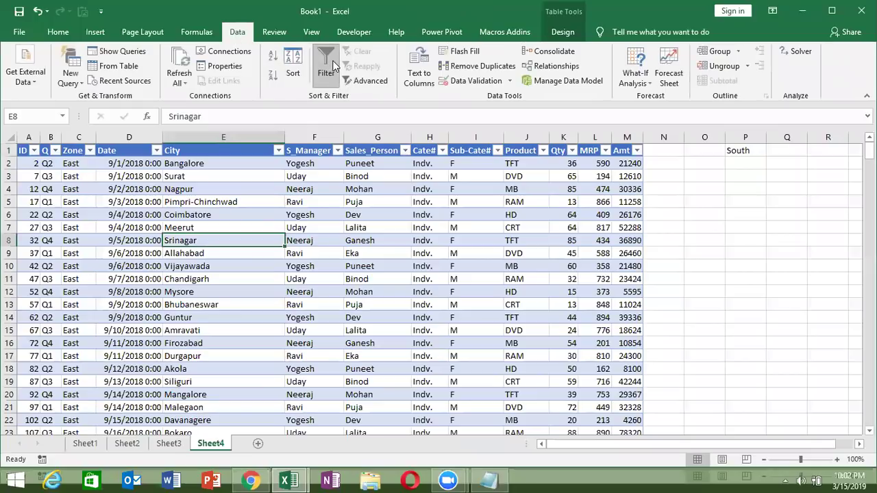
click(248, 51)
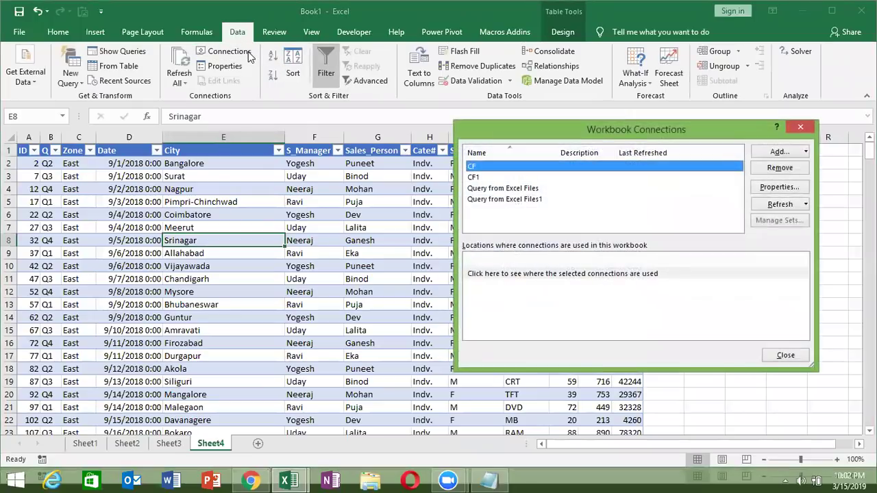
click(498, 199)
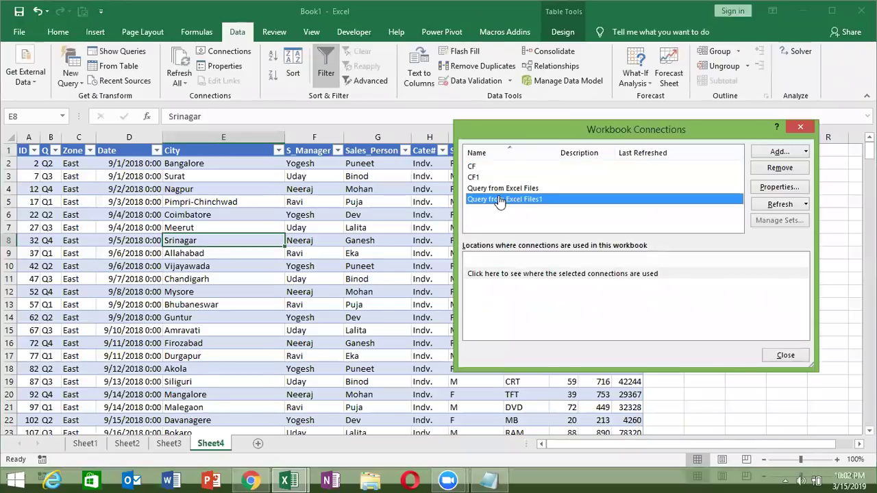
click(779, 187)
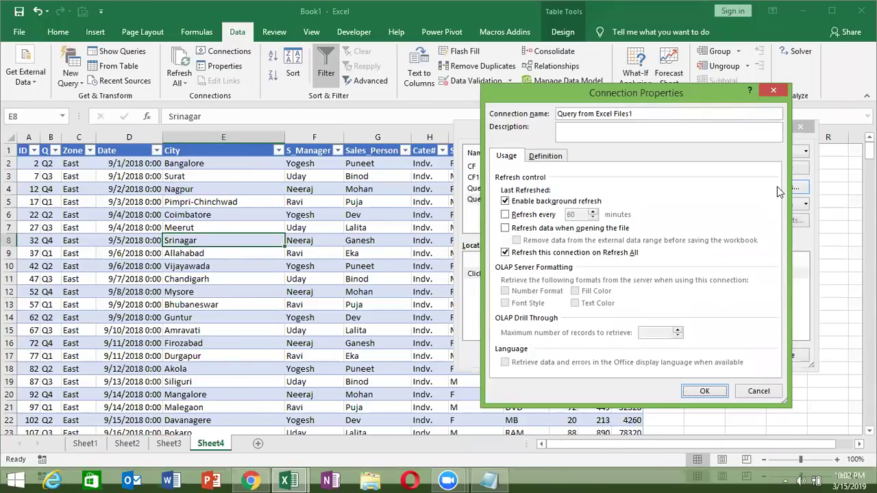
click(558, 160)
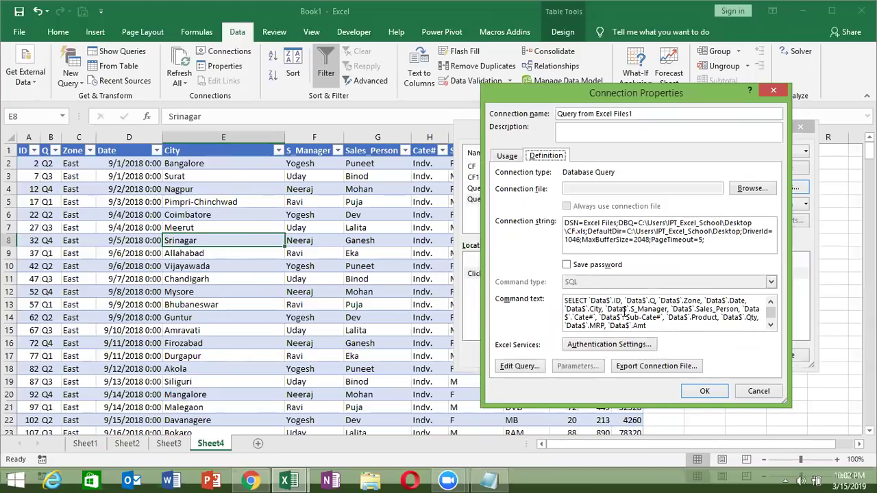
- Replace 'East' in the command text's WHERE clause with a ? placeholder
click(769, 327)
click(769, 327)
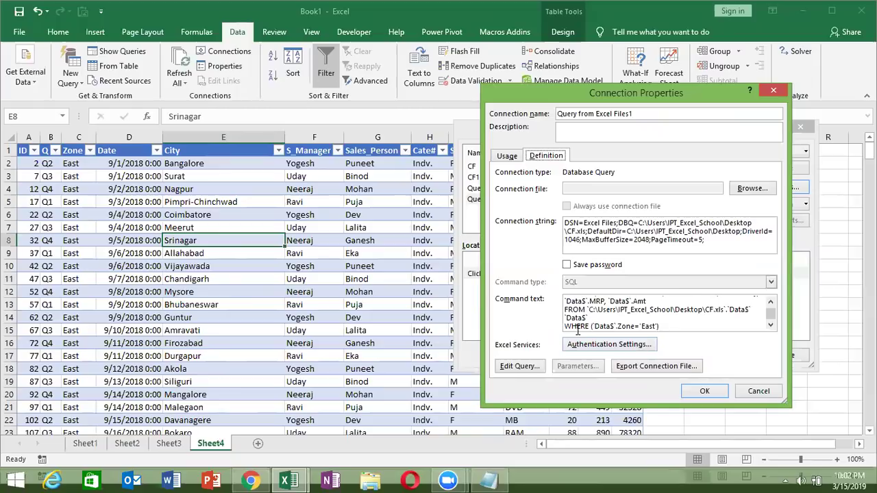
click(652, 327)
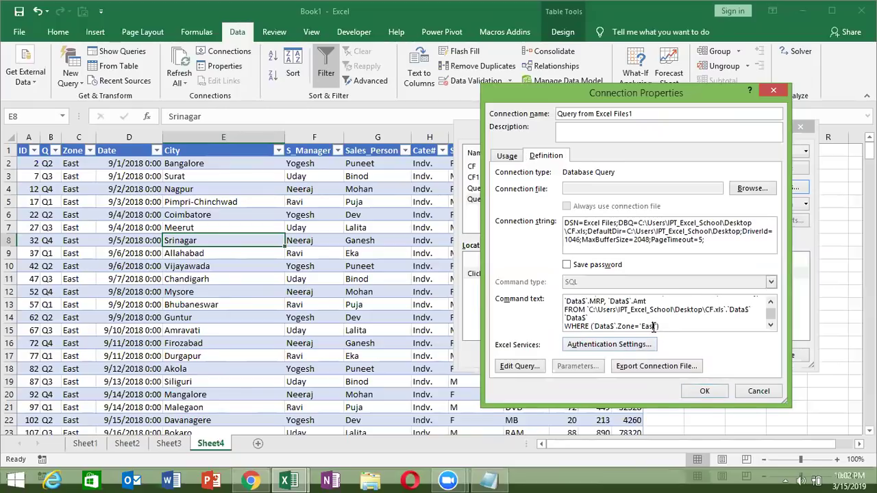
key(BackSpace)
key(BackSpace)
key(BackSpace)
key(BackSpace)
key(BackSpace)
key(BackSpace)
key(BackSpace)
text(?))
- Save the edited query and tick both remember-value and refresh-on-change parameter options
click(705, 391)
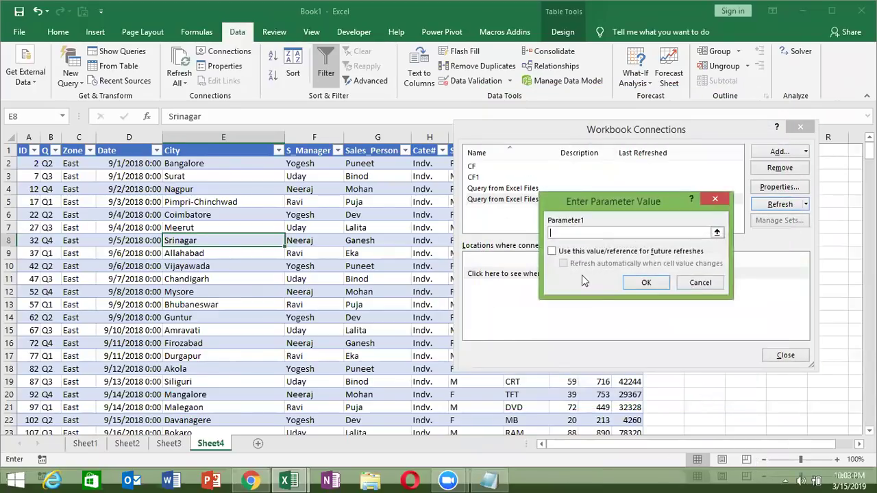
click(552, 251)
click(563, 263)
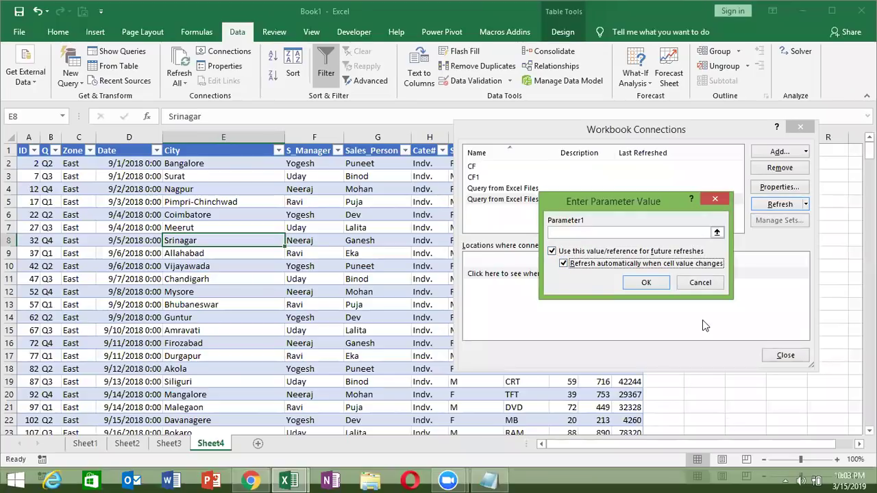
click(717, 232)
click(706, 394)
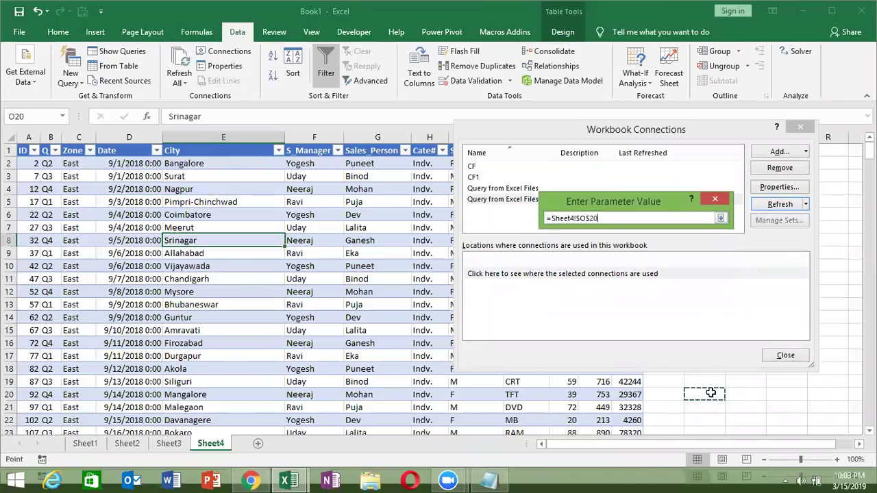
- Set Parameter1 to =Sheet4!$P$1, run the refresh, dismiss the too-few-parameters error, close Connections
click(584, 218)
key(BackSpace)
text(P)
click(595, 218)
key(BackSpace)
key(BackSpace)
text(1)
click(722, 217)
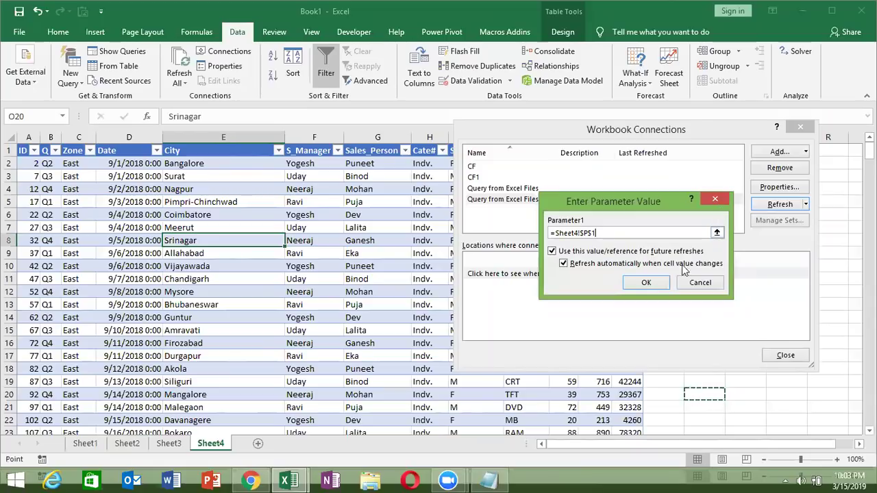
click(646, 288)
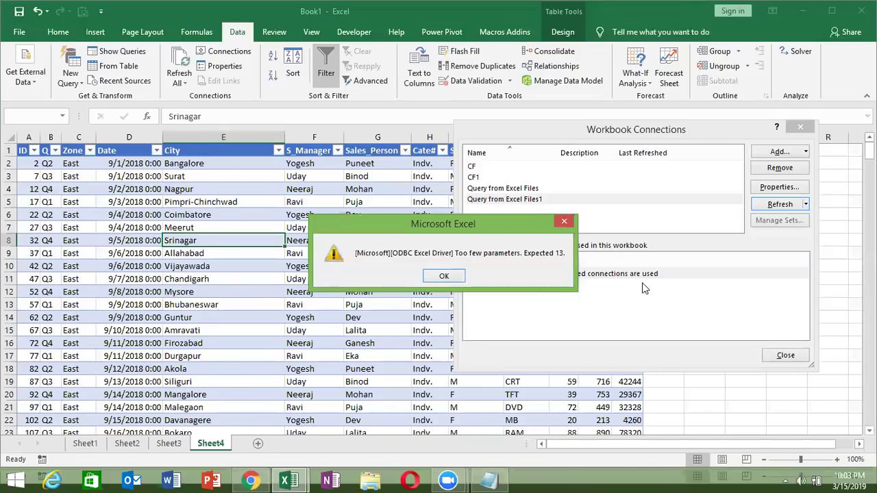
click(444, 276)
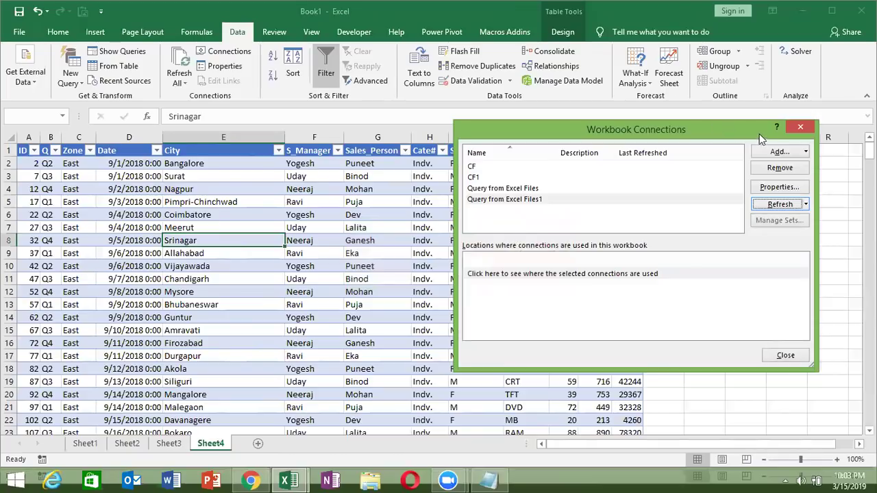
click(800, 127)
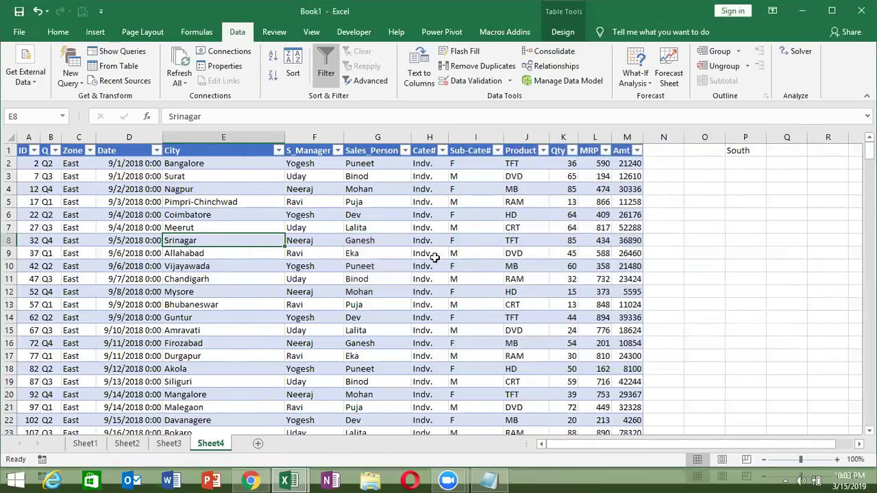
- On Sheet3, open the Definition properties of the Query from Excel Files connection
click(180, 445)
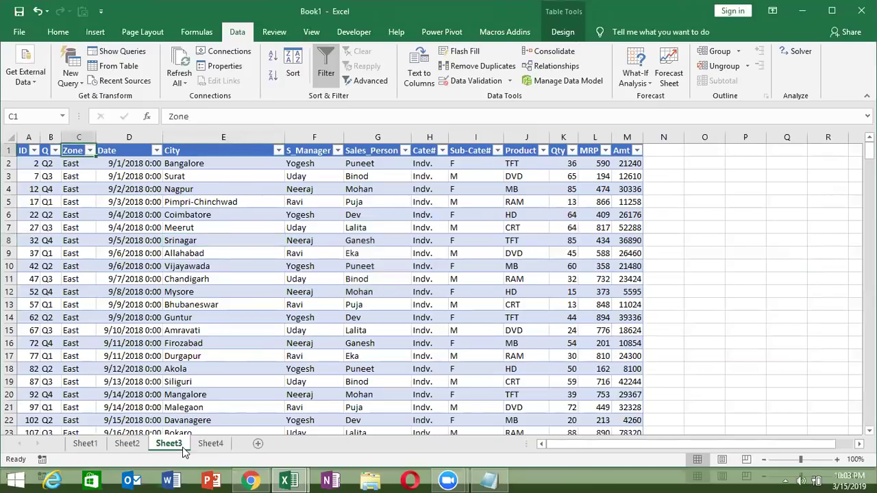
click(288, 202)
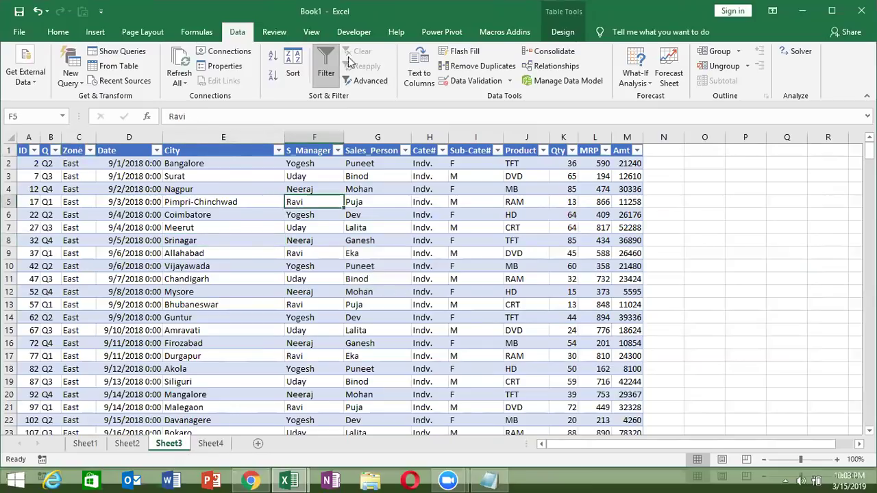
click(236, 49)
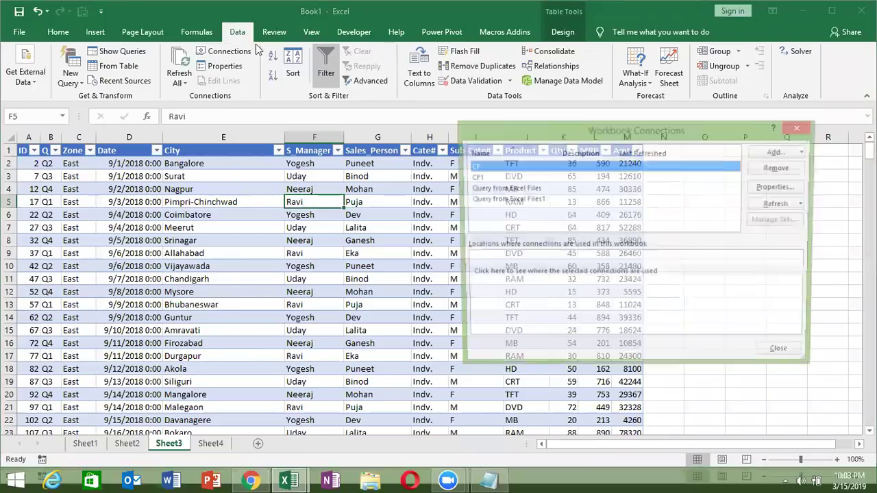
double_click(538, 189)
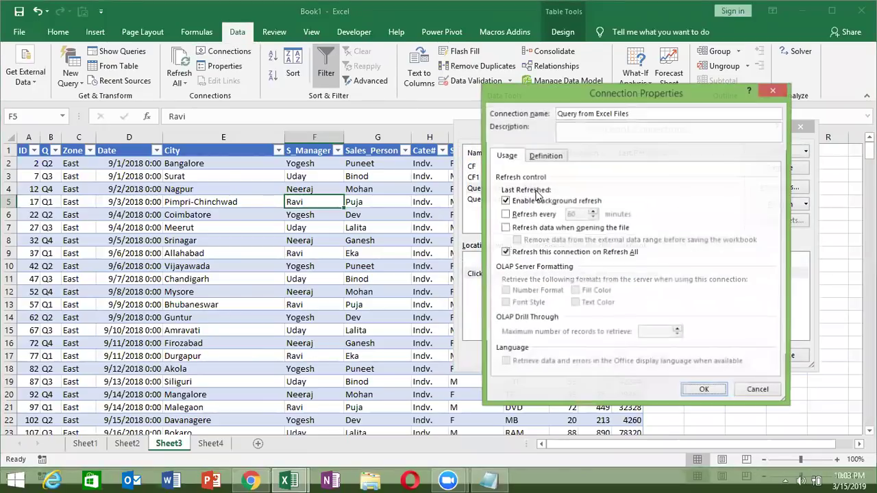
click(548, 158)
- Change the command text filter from Zone='East' to Zone=? and save it
click(770, 326)
click(770, 326)
click(770, 326)
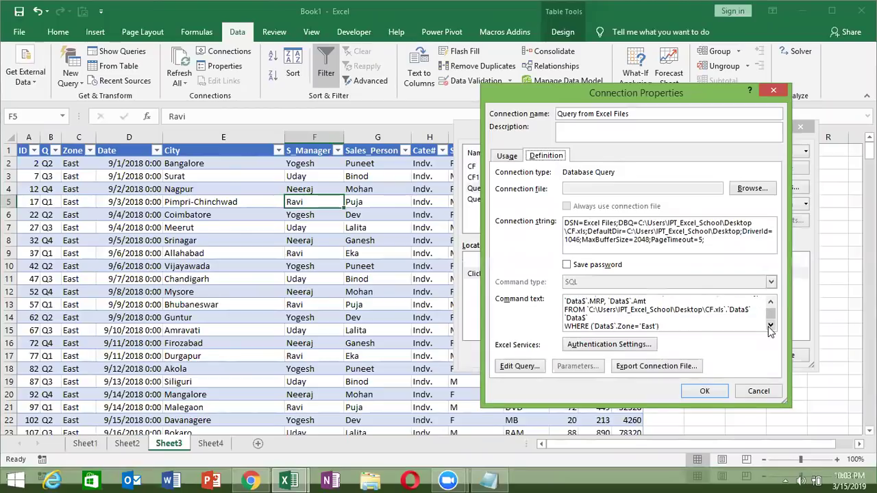
click(659, 325)
key(BackSpace)
key(BackSpace)
key(BackSpace)
key(BackSpace)
key(BackSpace)
key(BackSpace)
text(?)
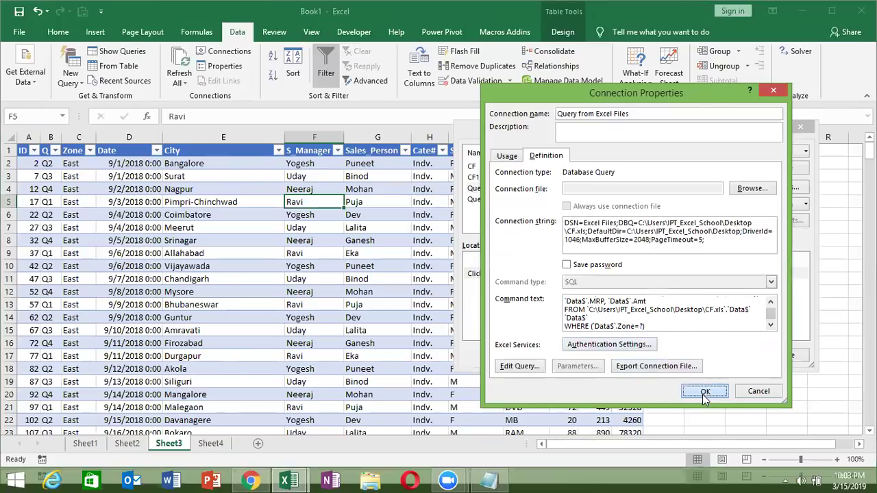
click(705, 395)
- Tick both parameter options and link Parameter1 to cell =Sheet3!$P$1
click(554, 250)
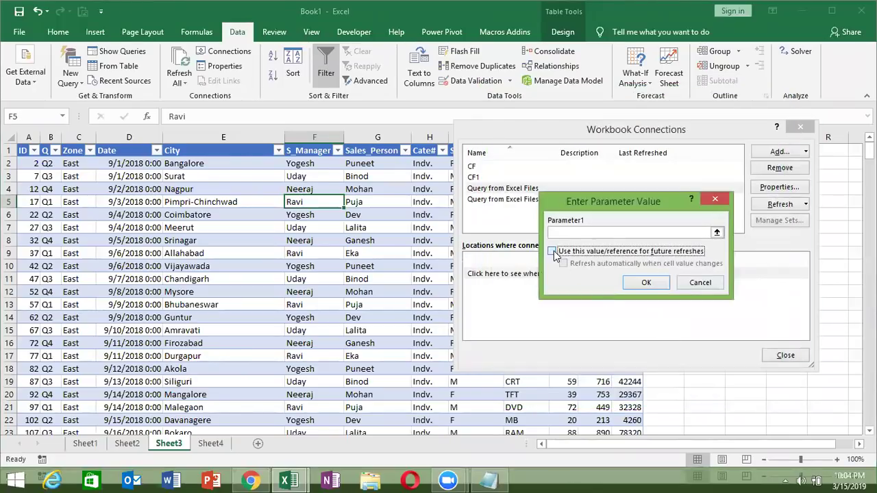
click(563, 263)
click(675, 408)
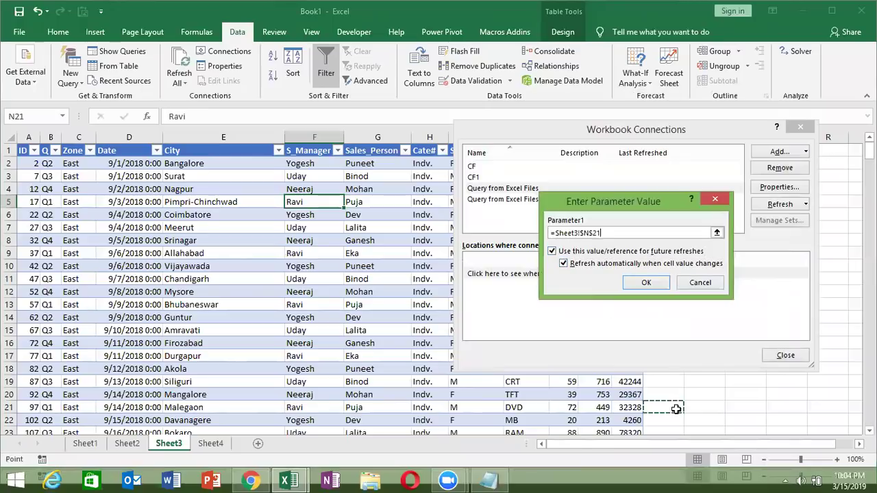
click(588, 232)
key(BackSpace)
text(P)
click(595, 233)
key(BackSpace)
- Run the refresh, dismiss the too-few-parameters error, and close Workbook Connections and Book1
click(643, 282)
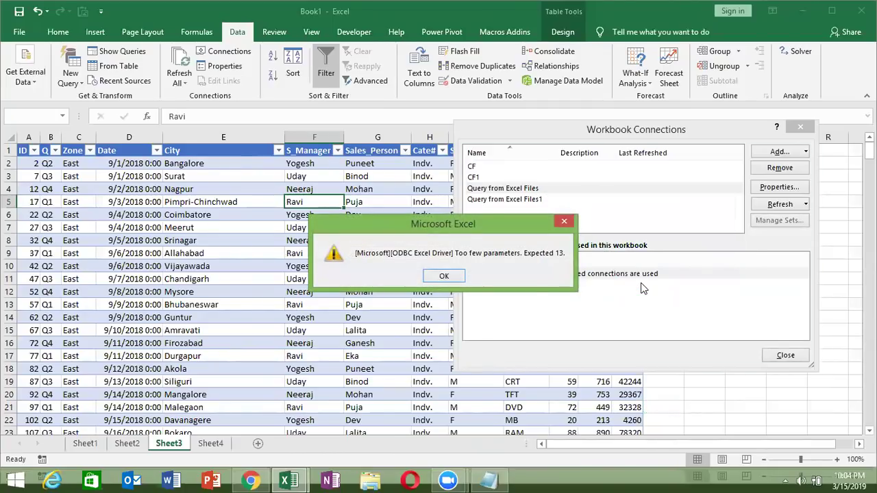
click(455, 277)
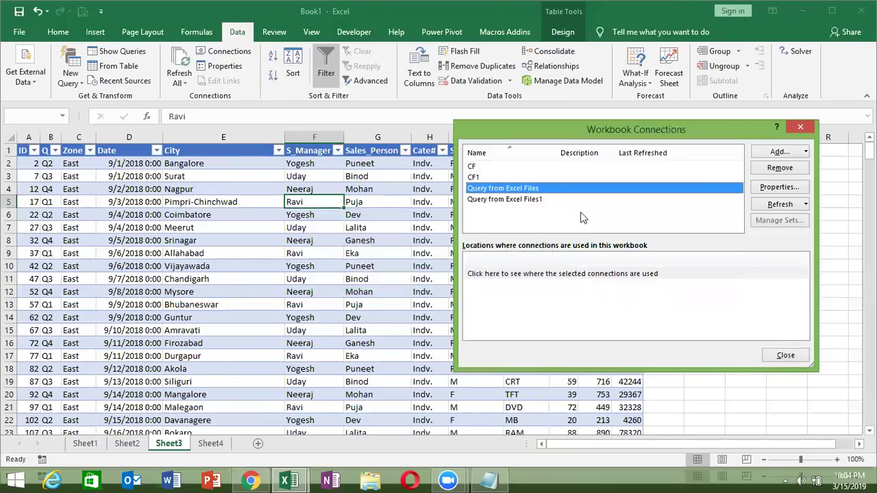
click(800, 127)
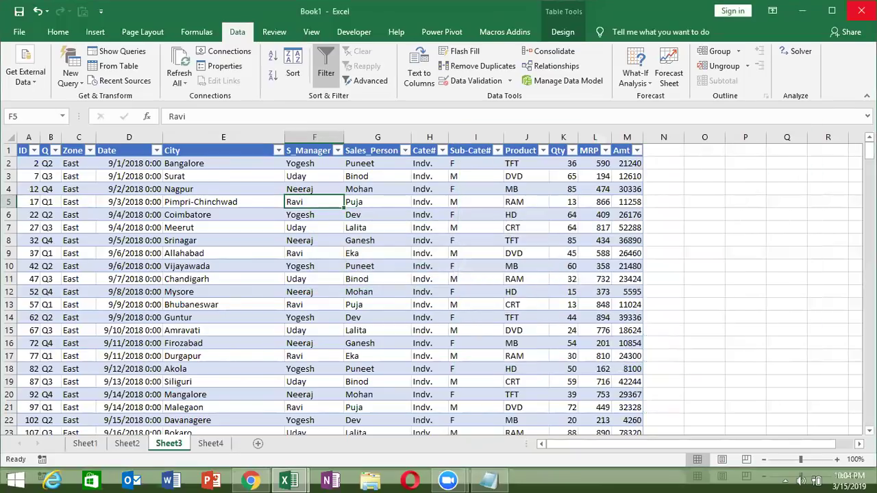
click(861, 11)
- Discard Book1 without saving, relaunch Excel, and create a new blank workbook
click(439, 264)
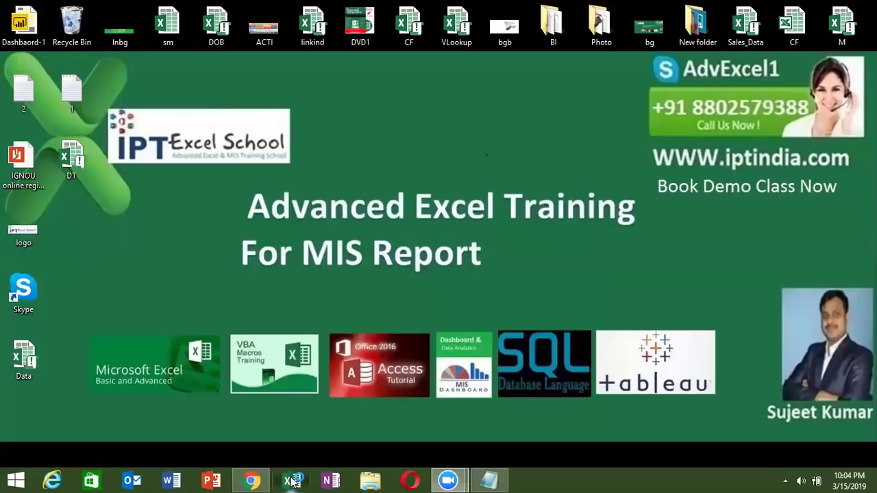
click(291, 479)
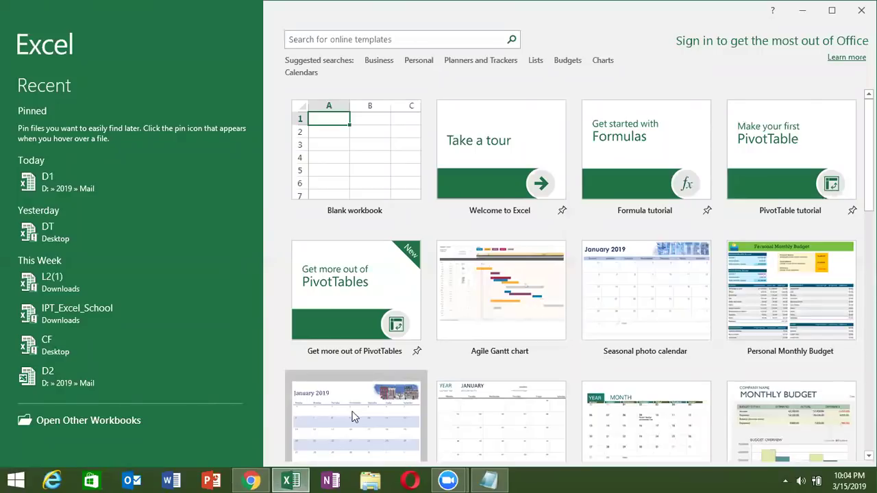
click(343, 170)
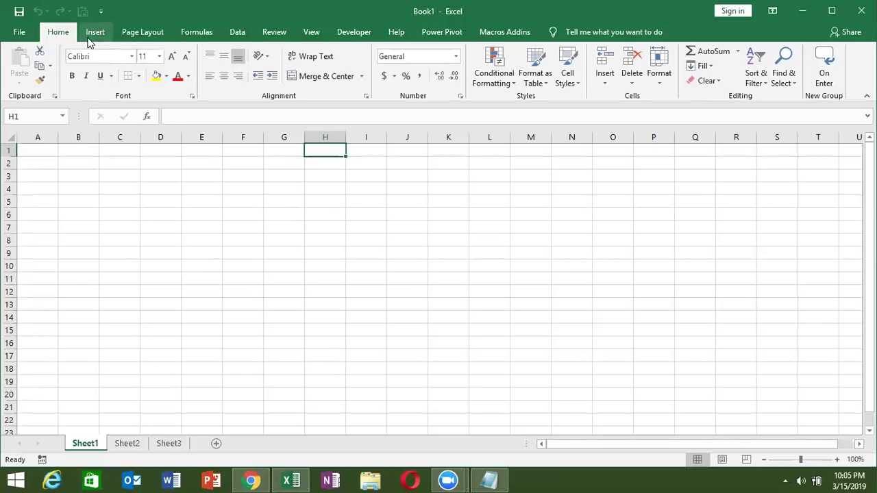
- Start a Microsoft Query import from Excel Files using CF.xls on the Desktop
click(237, 32)
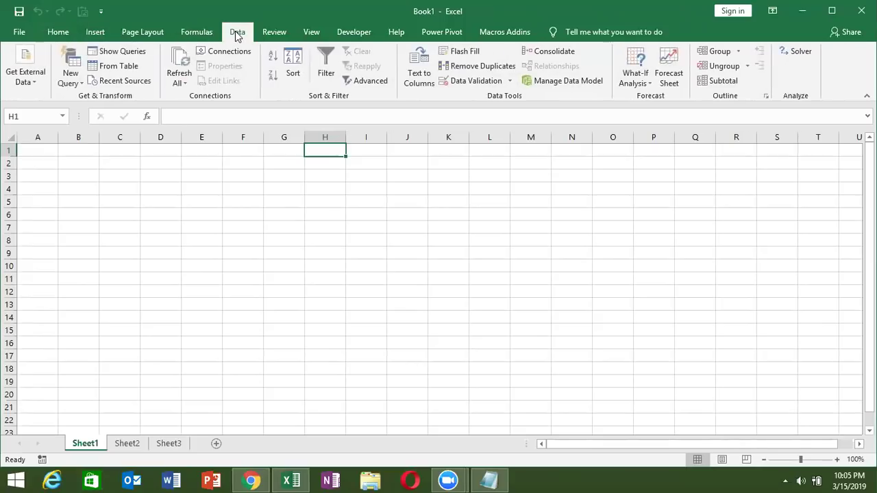
click(31, 79)
click(107, 130)
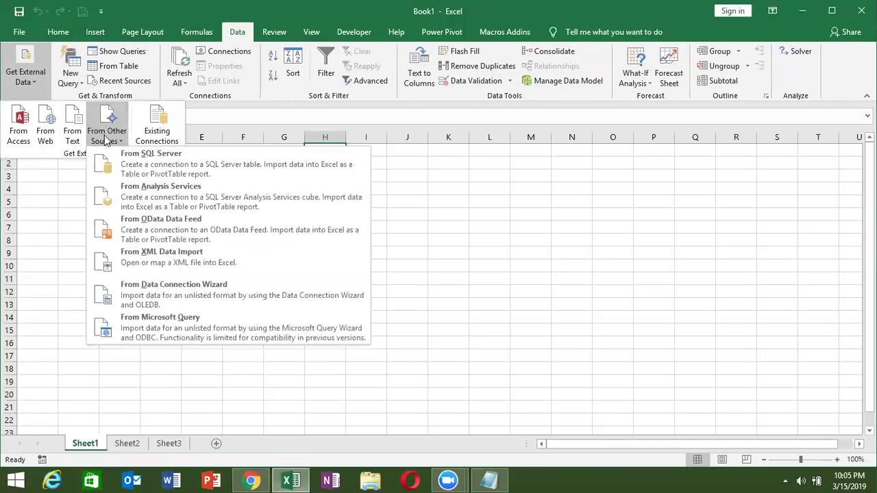
click(211, 343)
click(332, 216)
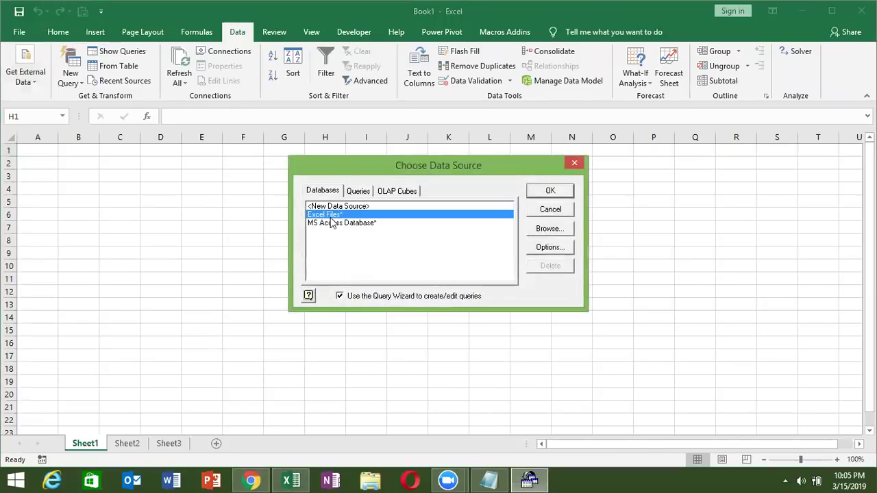
click(555, 230)
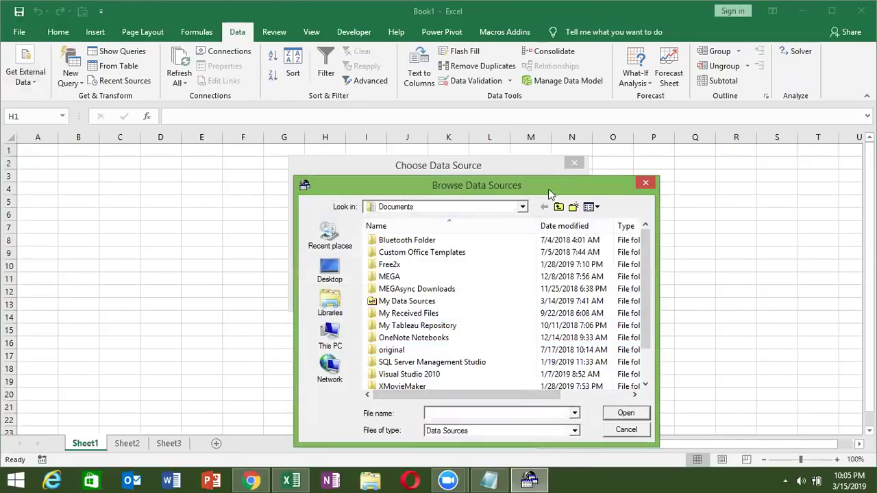
click(646, 182)
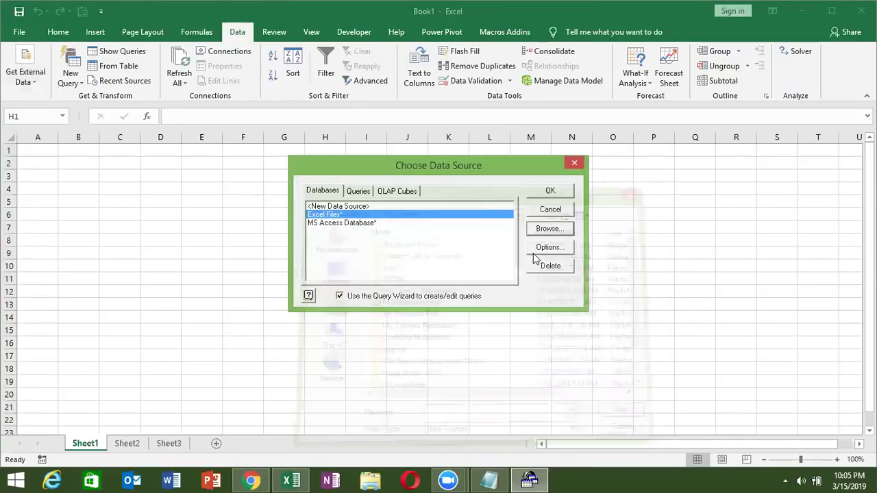
click(548, 197)
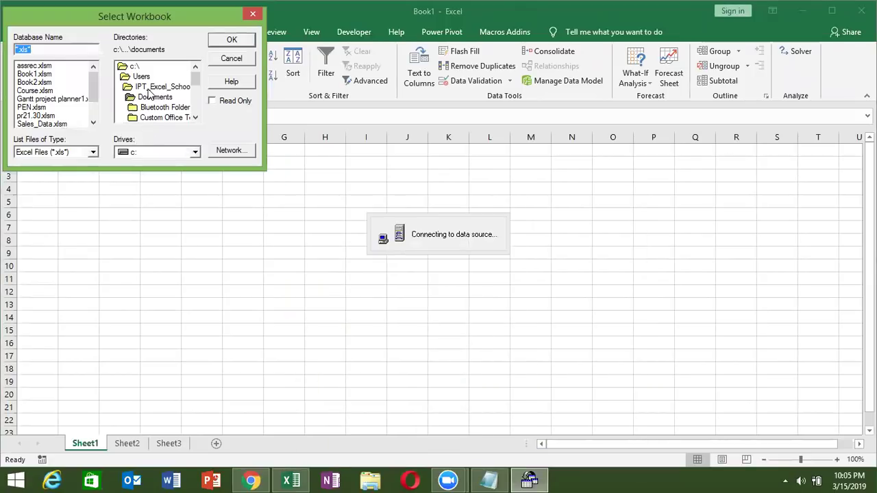
double_click(149, 88)
click(150, 109)
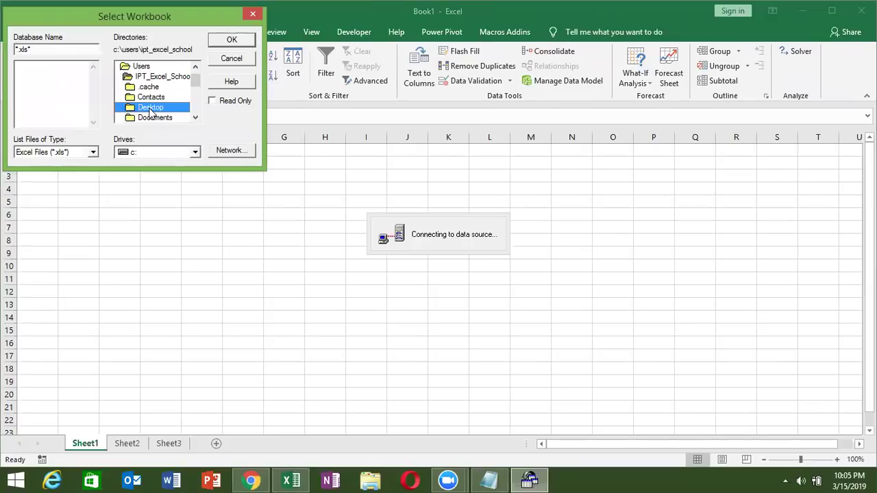
double_click(150, 108)
click(34, 67)
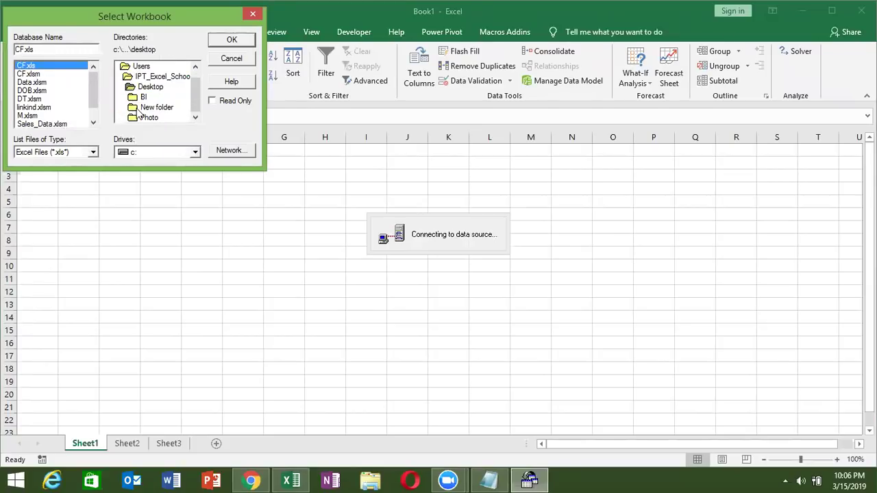
click(246, 45)
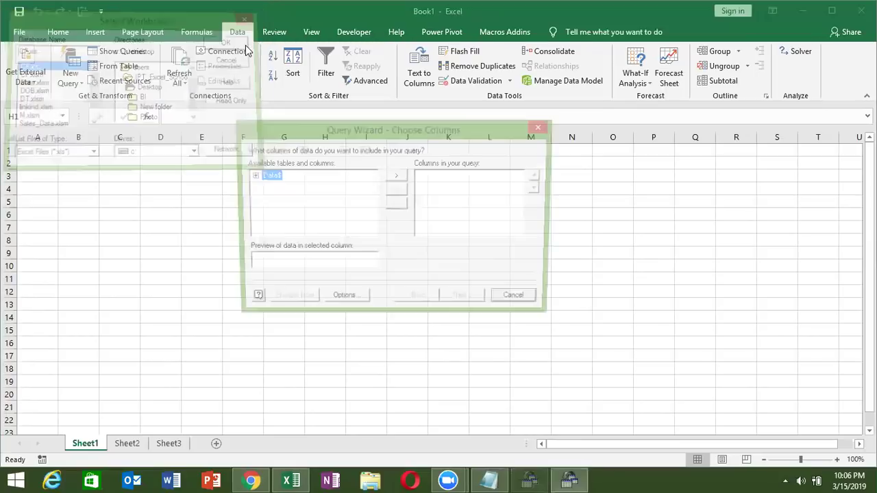
- Add all Data$ columns, filter Zone equals East, and import as a table at Sheet1!$A$1
click(396, 176)
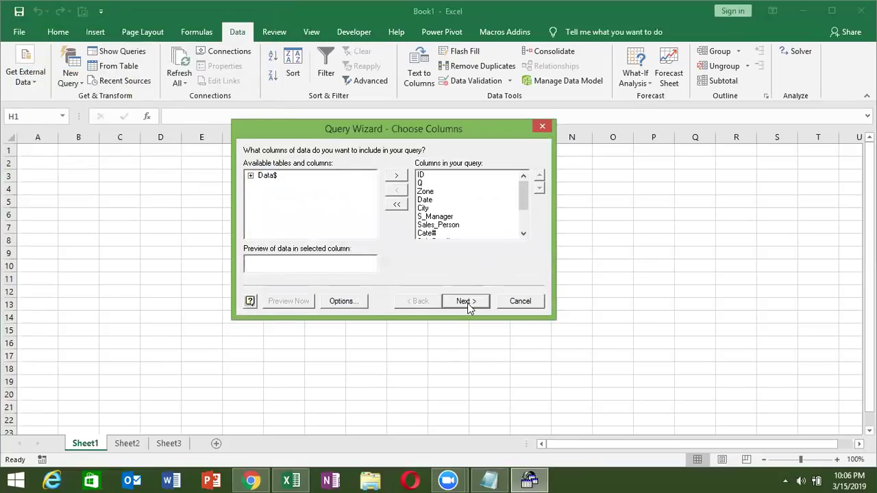
click(467, 302)
click(278, 205)
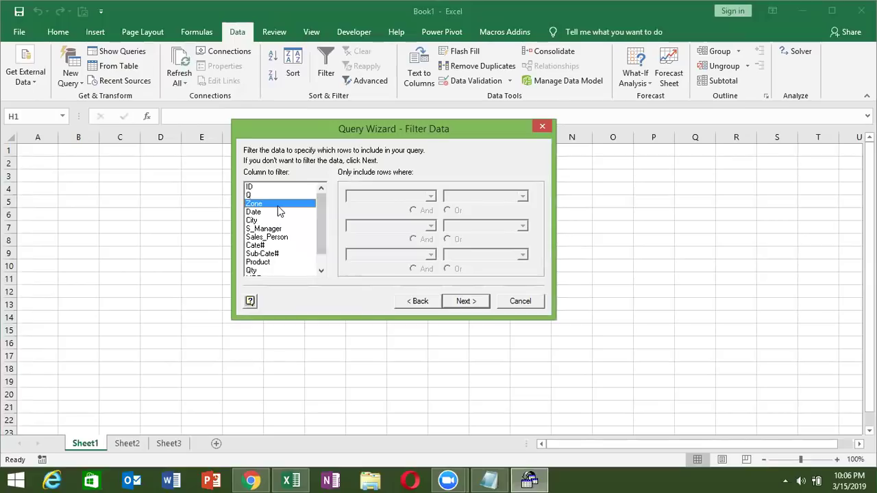
click(430, 196)
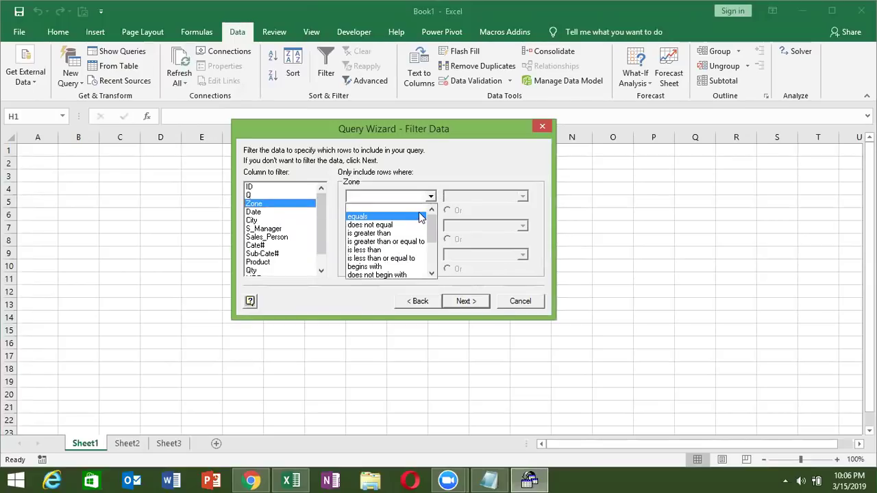
click(419, 216)
click(522, 197)
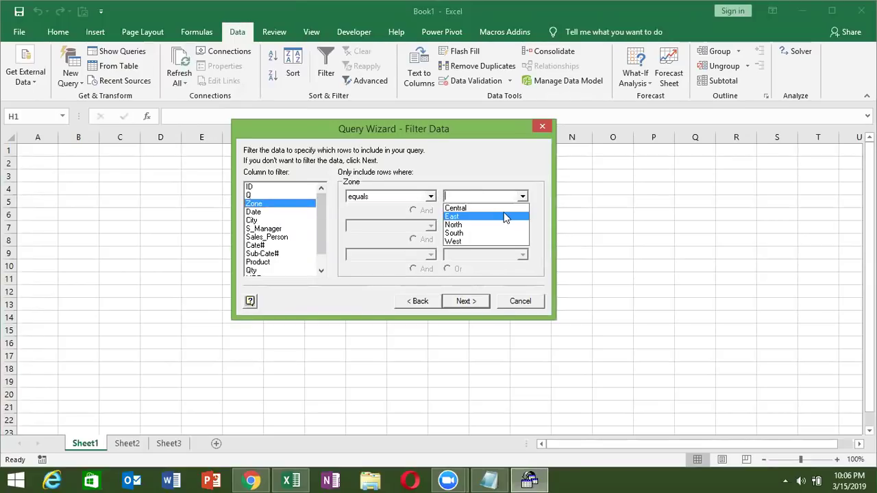
click(505, 217)
click(470, 304)
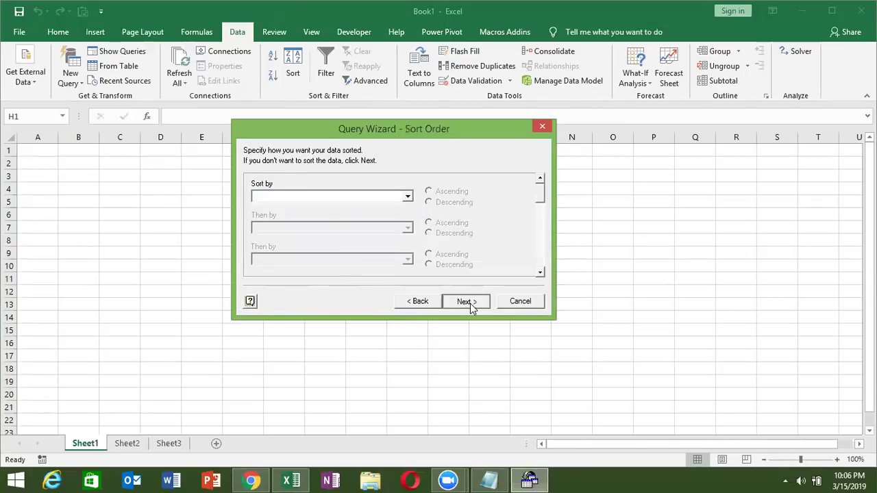
click(470, 303)
click(468, 302)
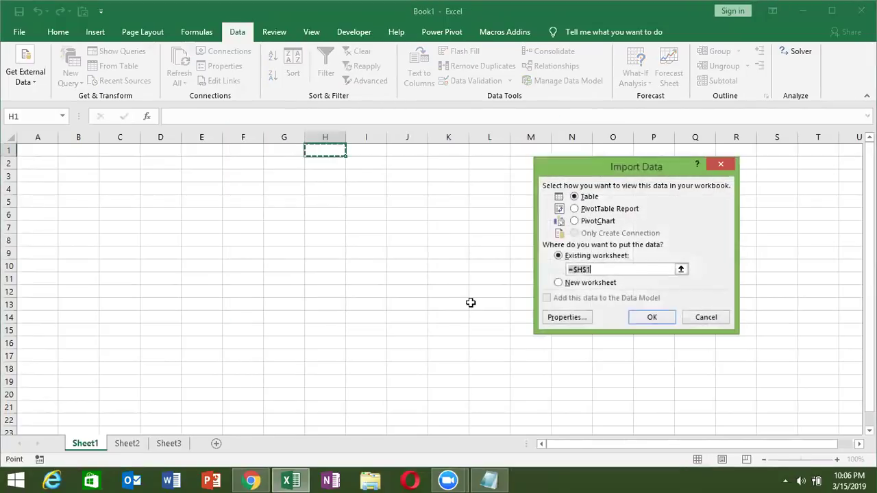
click(40, 149)
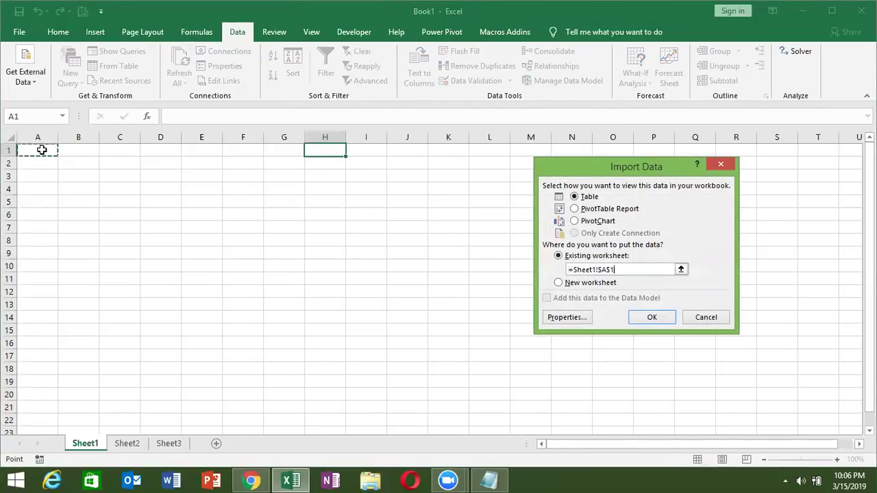
click(672, 321)
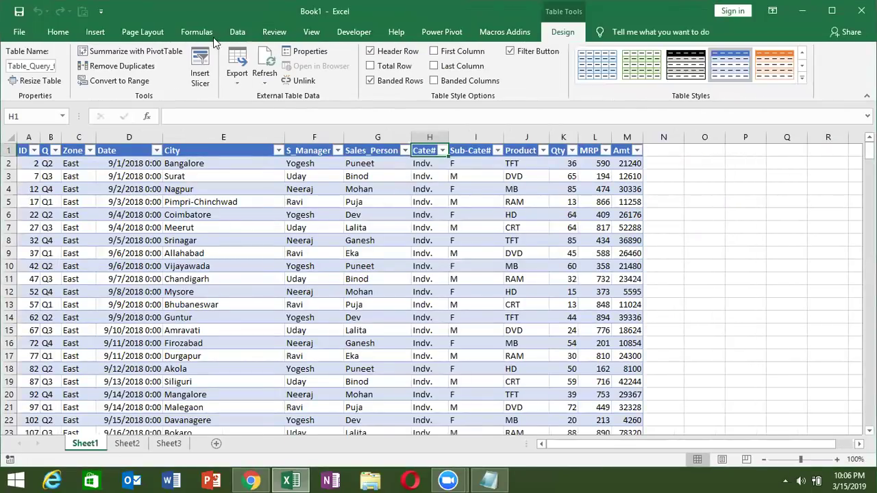
- In the query connection's Definition, change command text Zone='East' to Zone=? and save
click(236, 32)
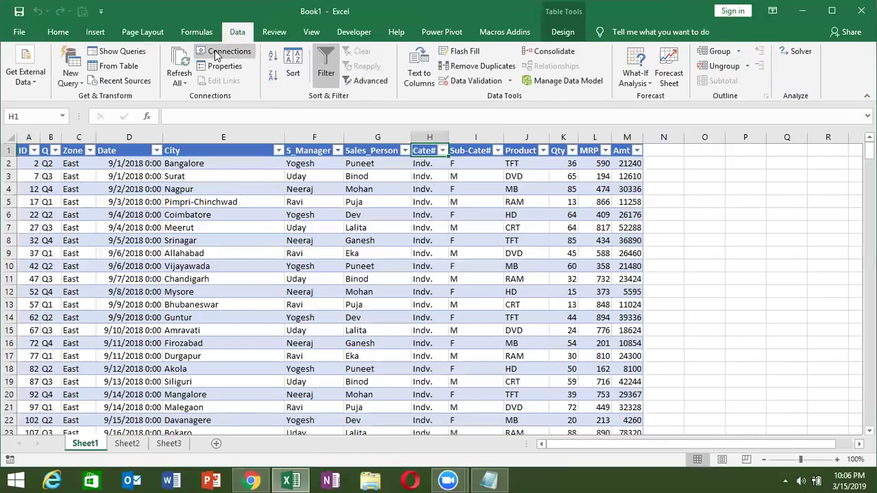
click(226, 51)
click(778, 187)
click(558, 156)
click(770, 325)
click(770, 325)
click(770, 325)
click(658, 328)
key(BackSpace)
key(BackSpace)
key(BackSpace)
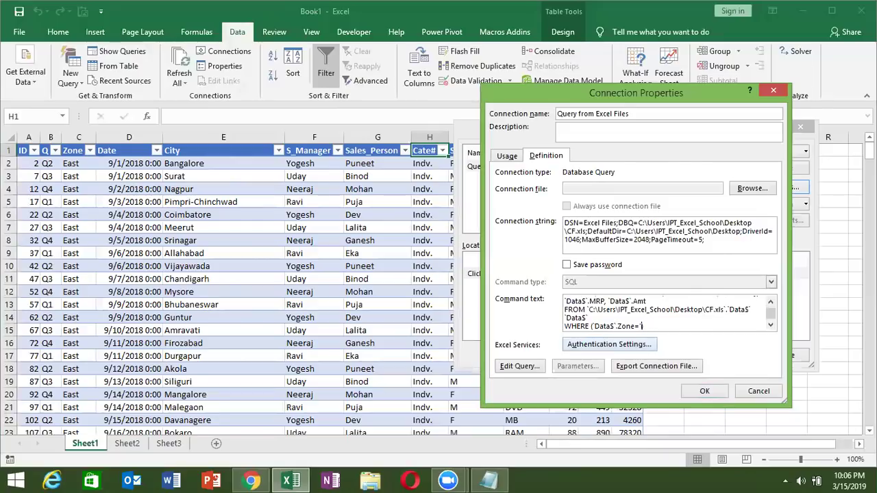
text(?))
click(706, 392)
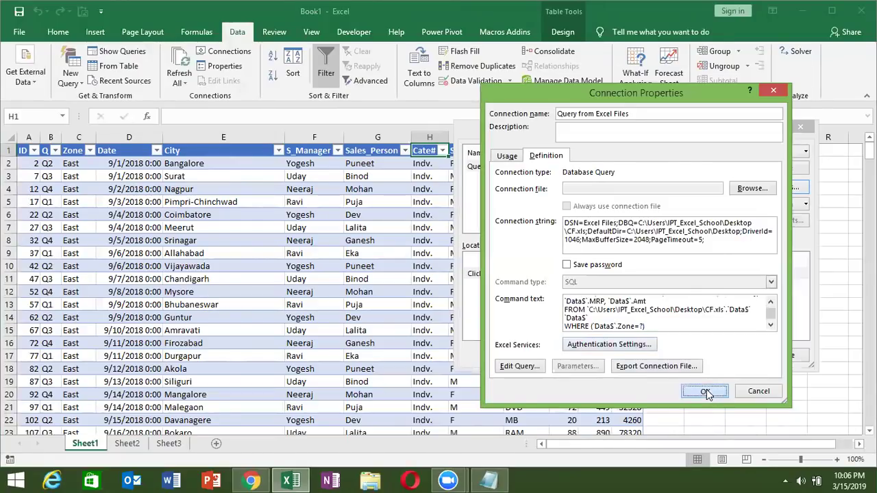
- Link the Zone parameter to a worksheet cell, reusing the value and refreshing automatically on change
click(552, 251)
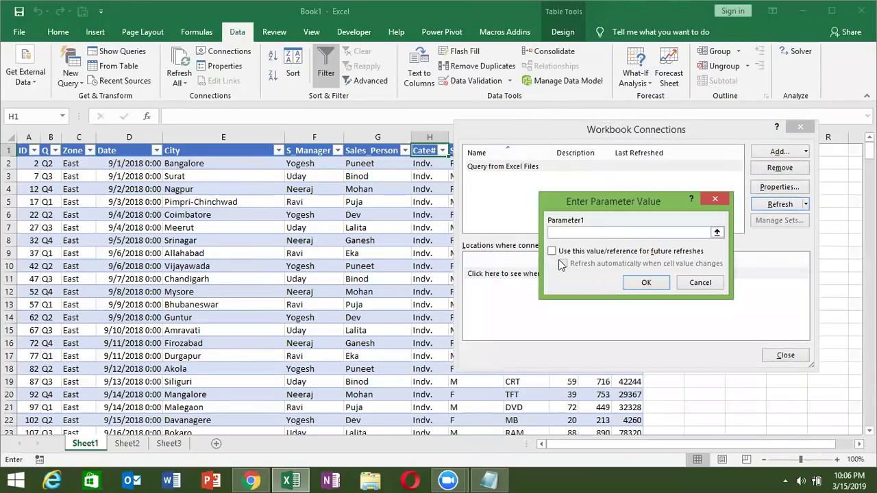
click(563, 263)
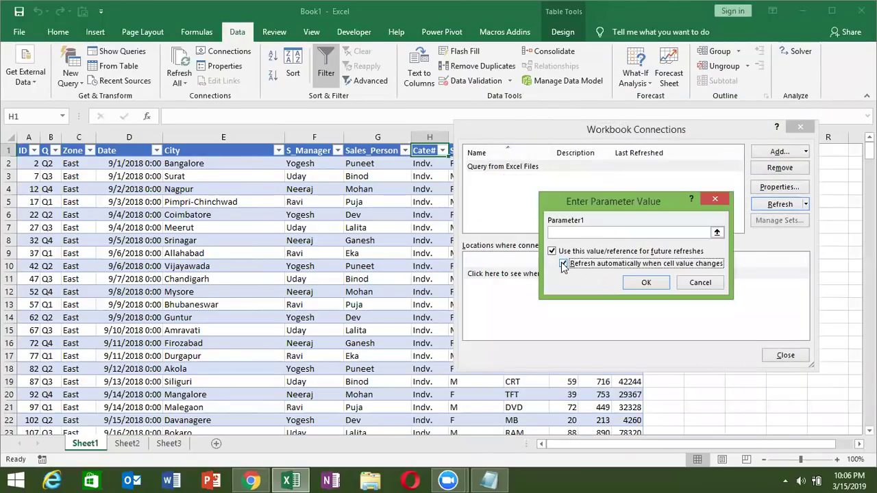
click(655, 233)
click(706, 383)
click(736, 382)
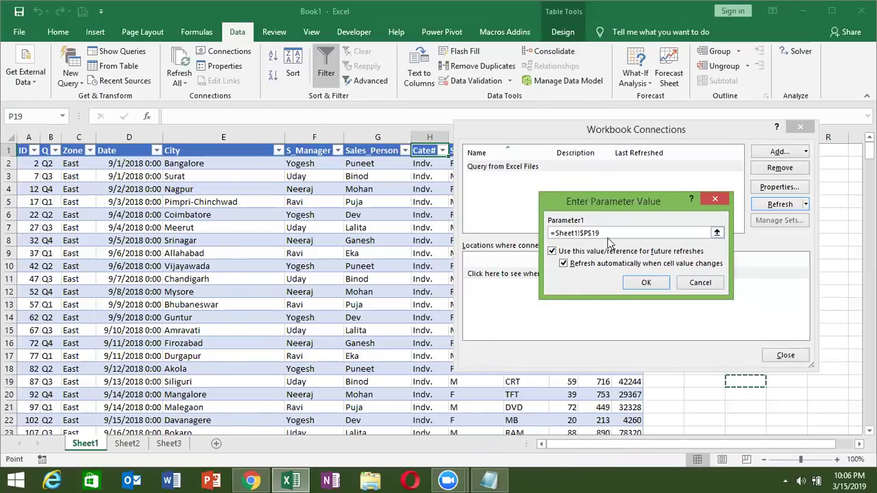
click(645, 282)
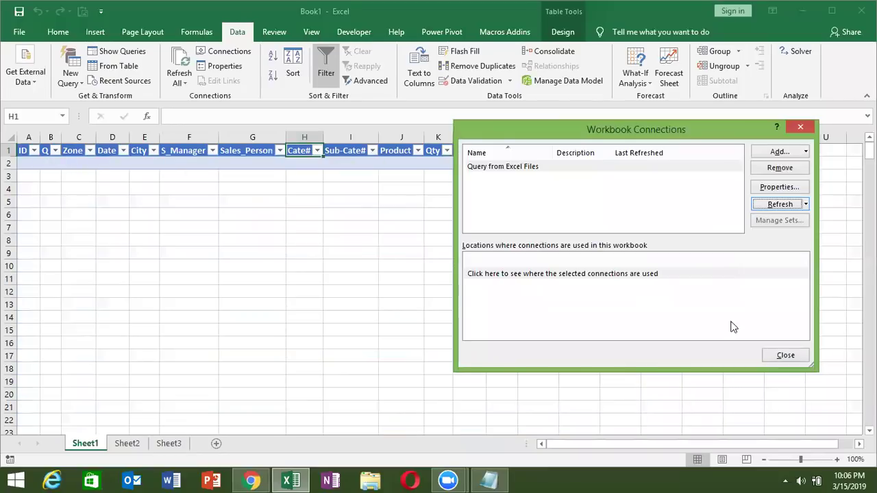
click(785, 355)
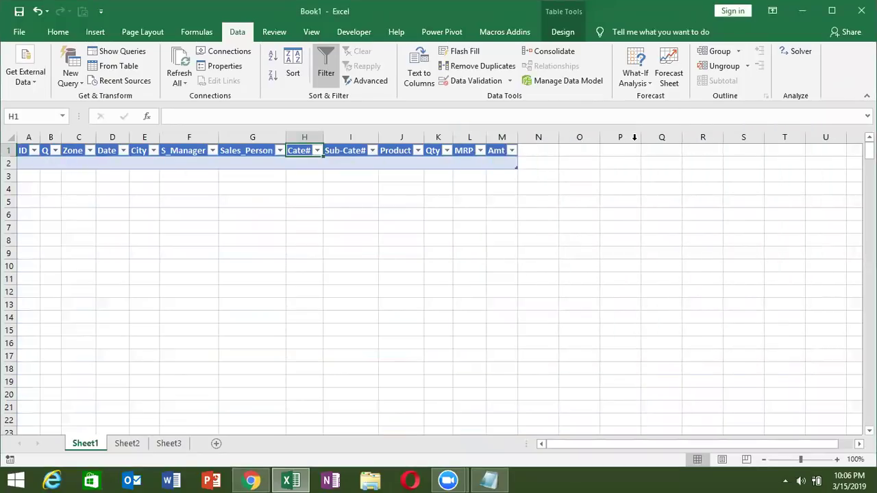
- Enter South in cell P1 so the query lists only South-zone rows
click(629, 149)
text(South)
key(Return)
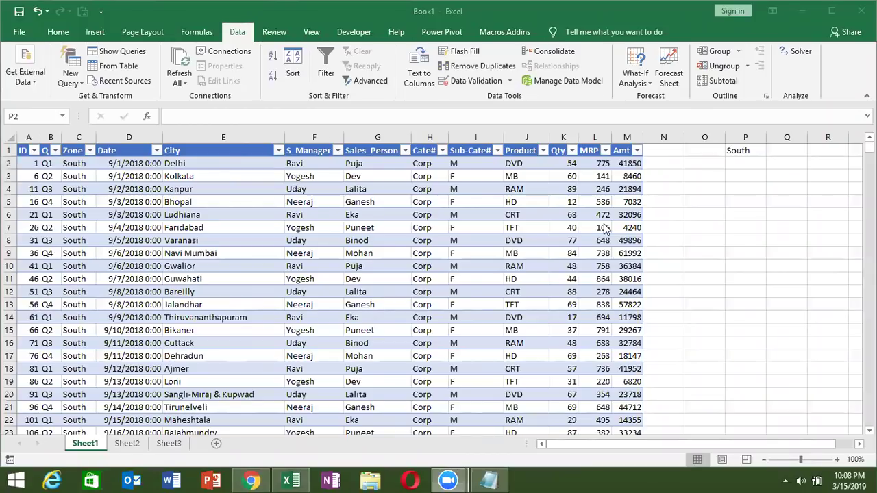
- On Sheet2, browse to the SData Access database in Documents, then cancel the import
click(139, 444)
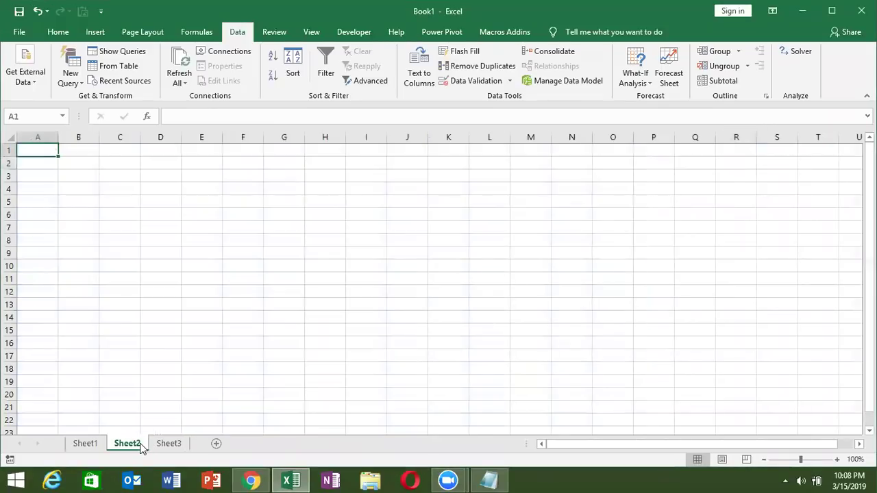
click(38, 85)
click(21, 136)
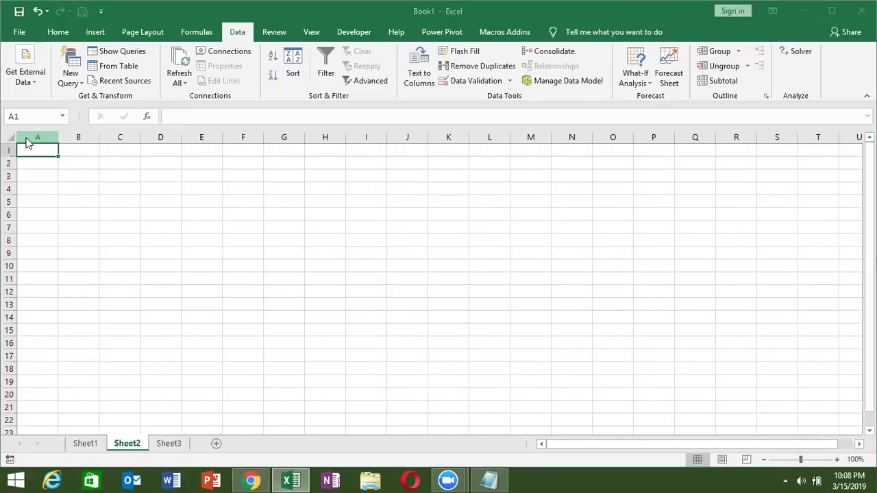
scroll(27, 199, down, 3)
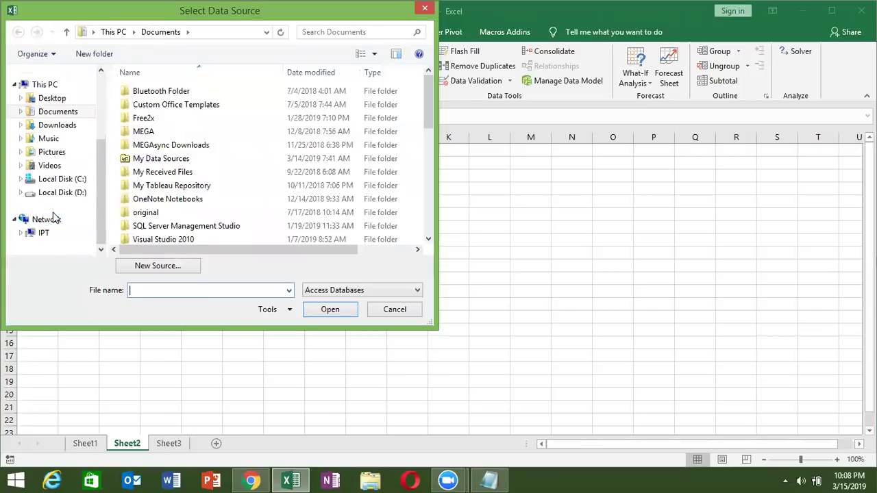
click(48, 98)
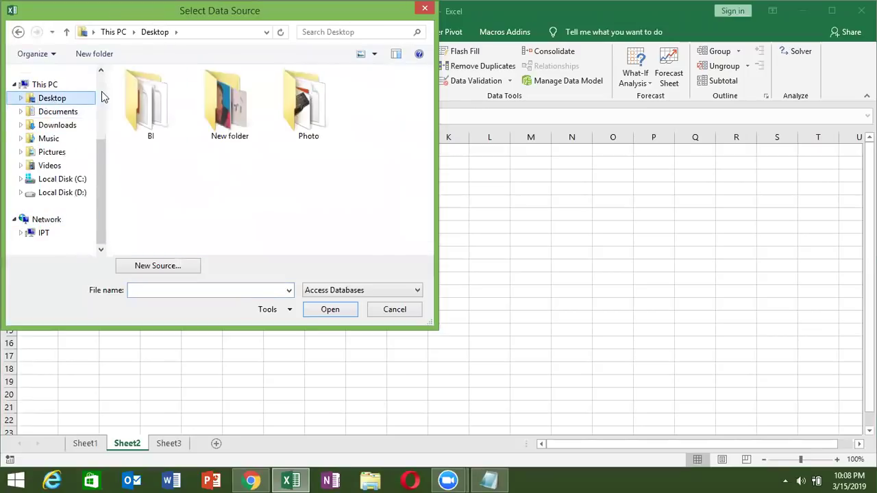
click(295, 123)
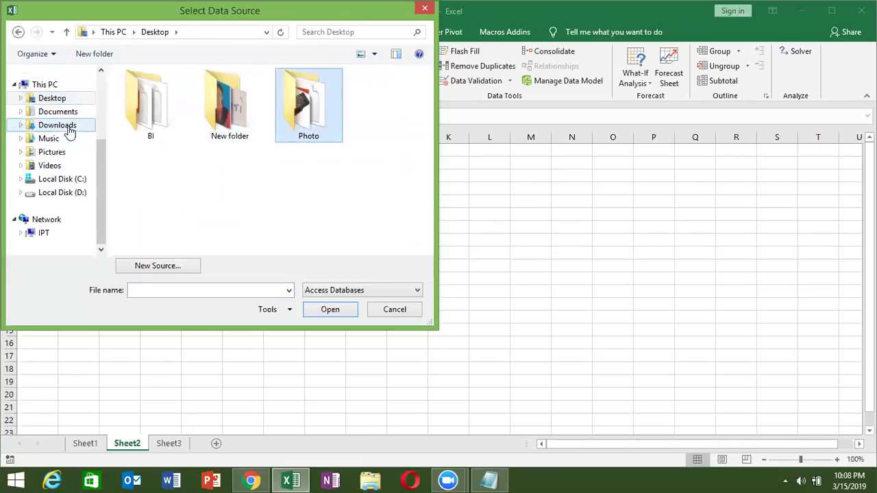
click(69, 128)
click(67, 113)
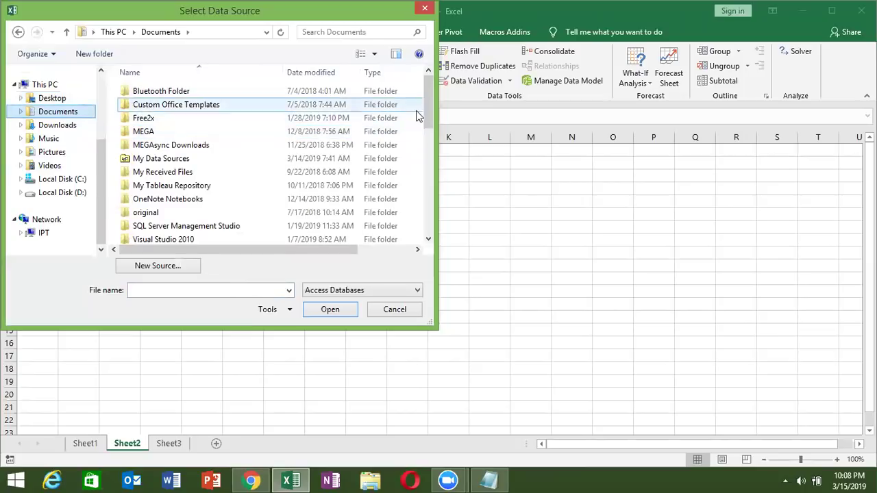
drag(430, 117, 430, 226)
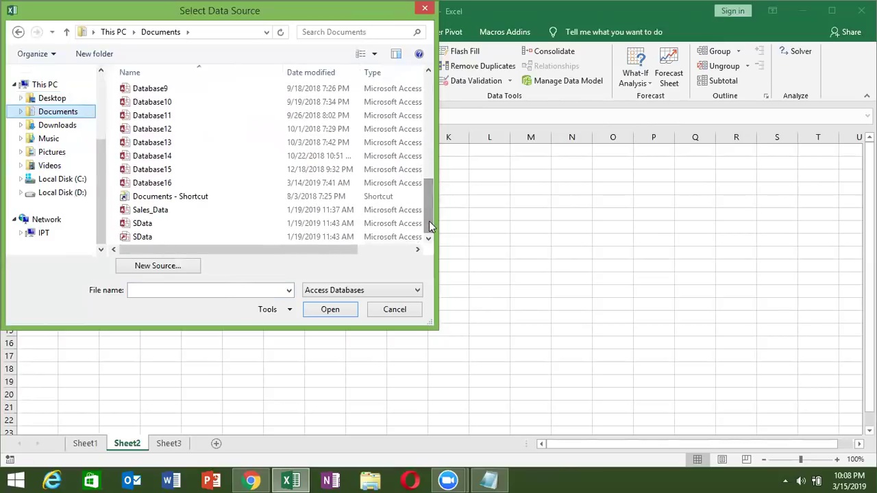
click(280, 224)
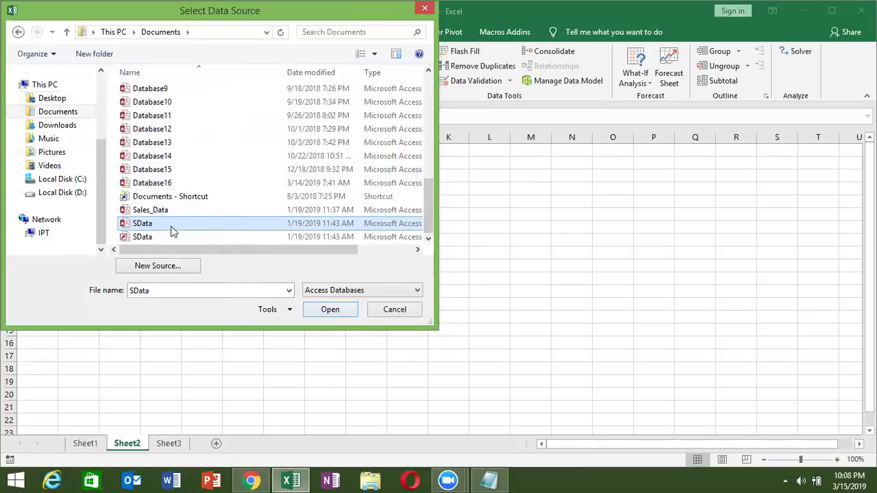
click(388, 310)
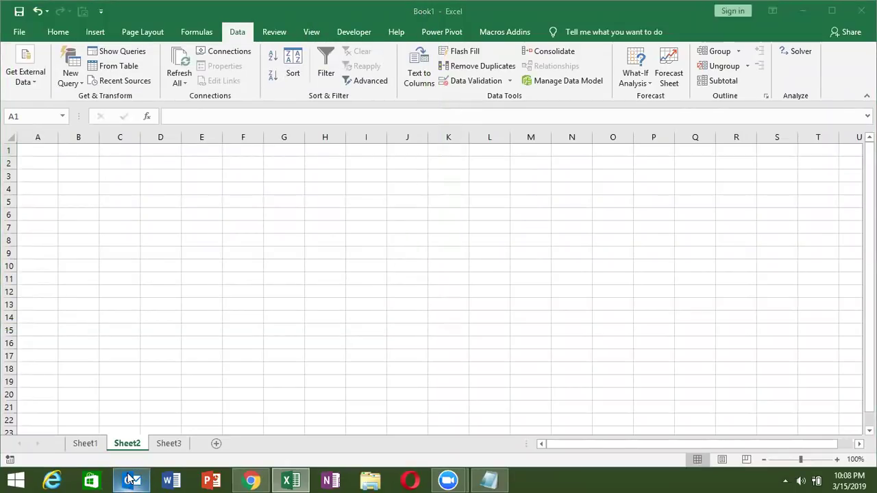
- Launch Outlook and dismiss its greeting message so the Inbox loads
click(131, 479)
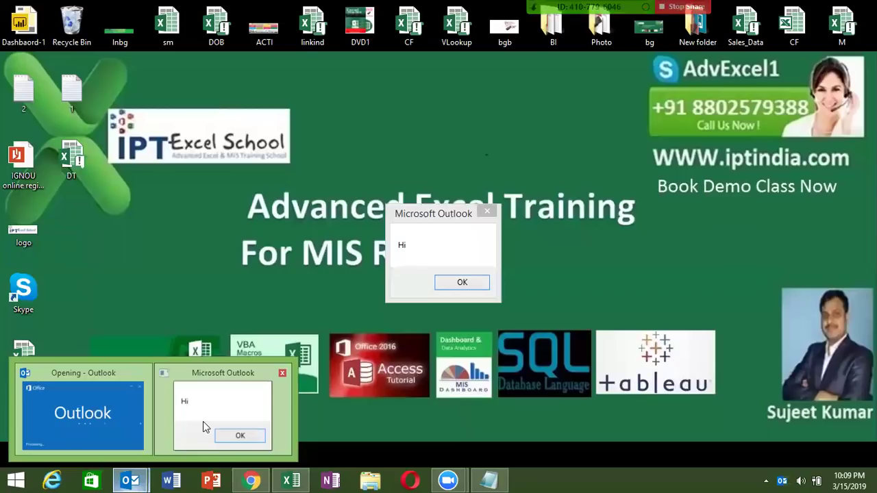
mouse_move(130, 480)
click(203, 421)
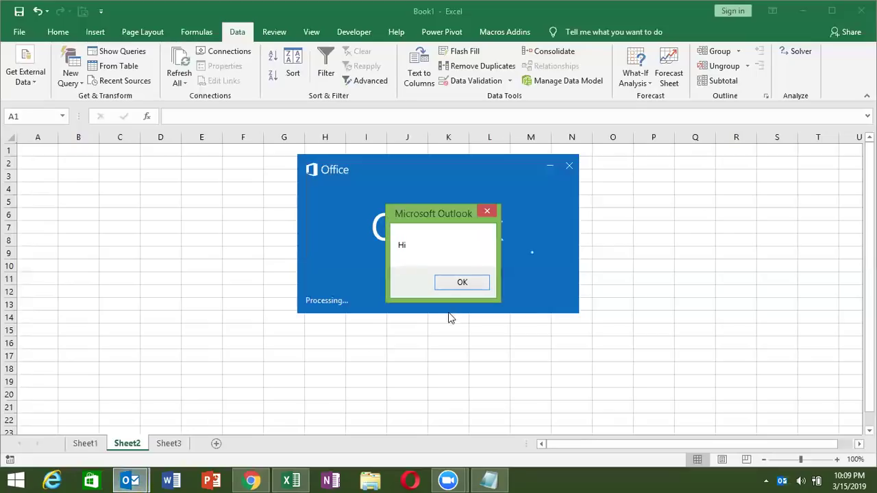
click(461, 282)
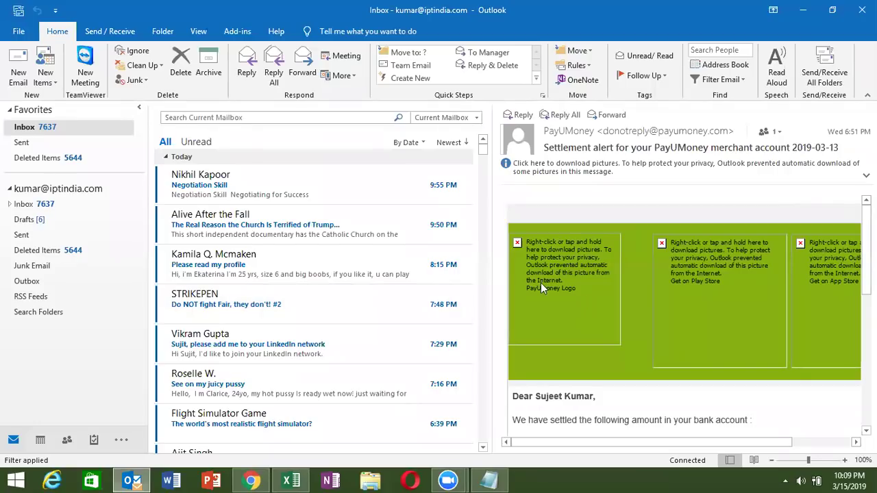
- Search 'access' on the Start screen and launch Microsoft Access
click(295, 480)
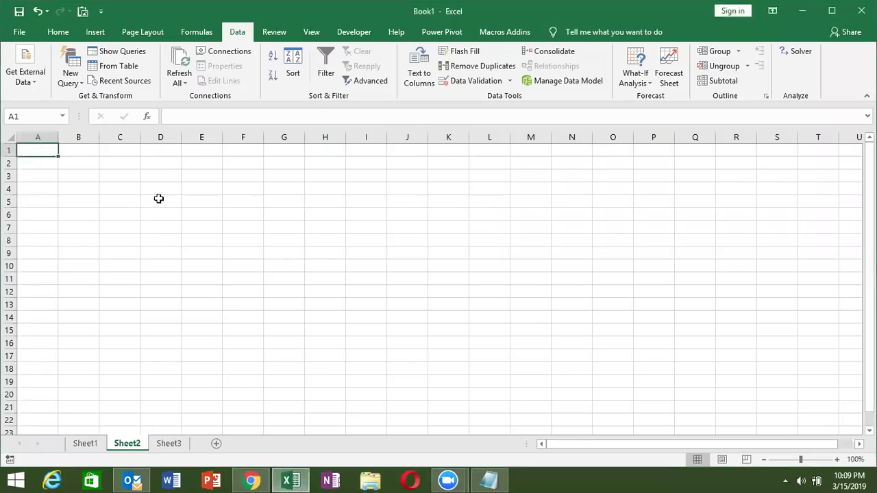
click(42, 81)
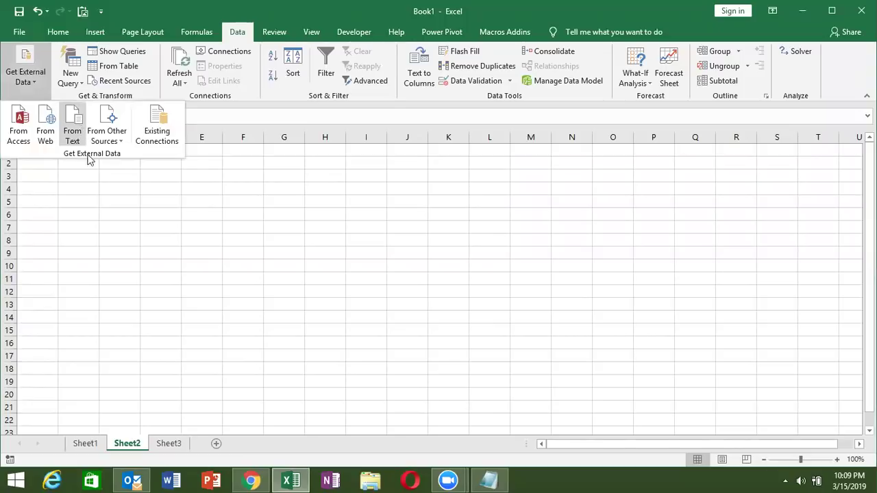
key(super)
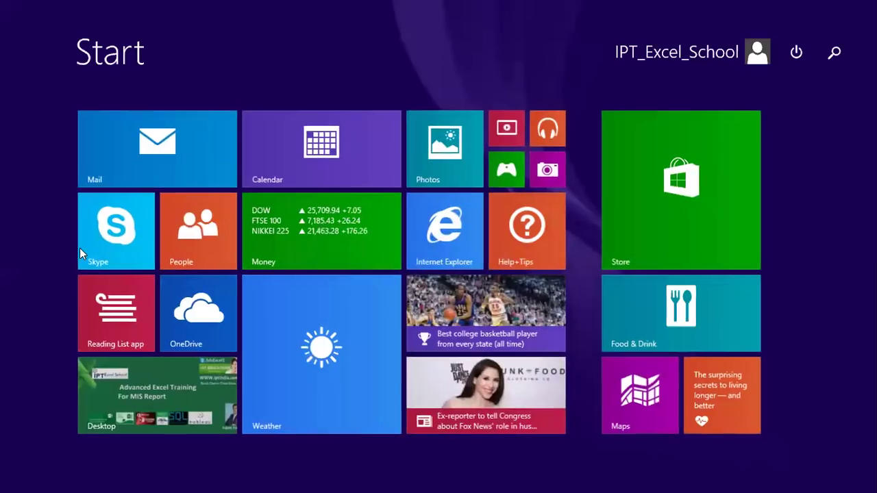
text(access)
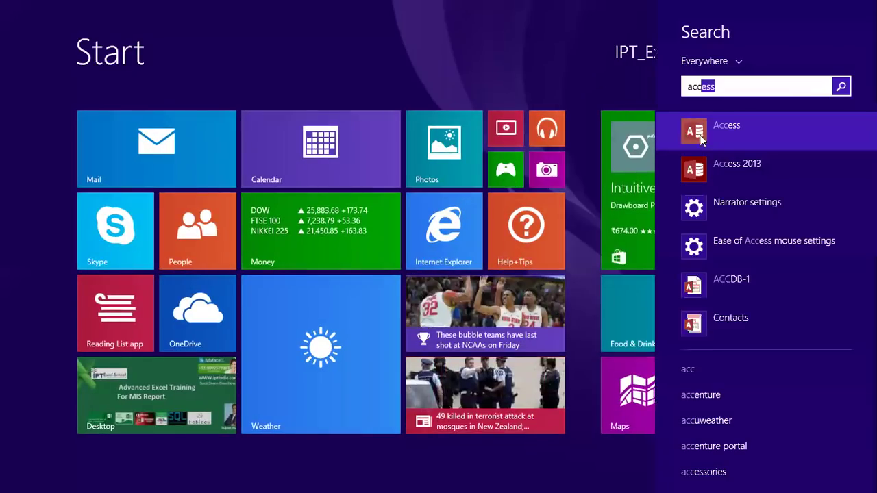
click(707, 130)
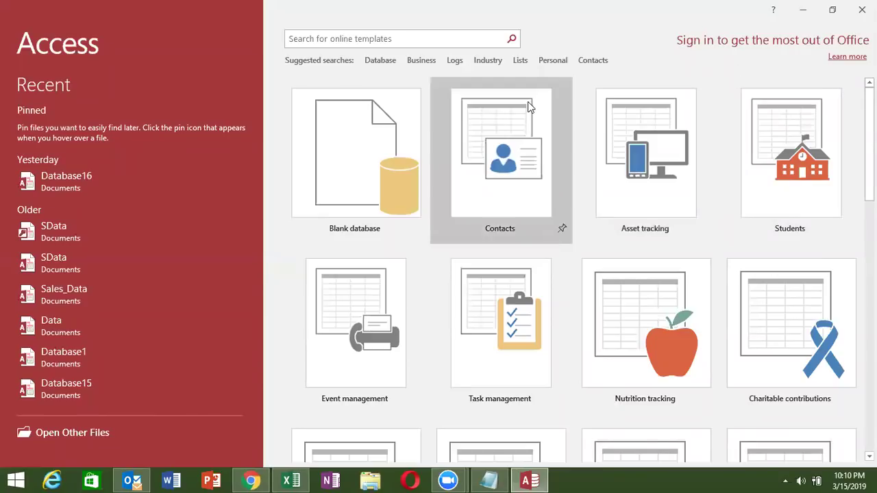
- Create the blank database Database17 and start an import from an Outlook folder
click(316, 151)
click(470, 274)
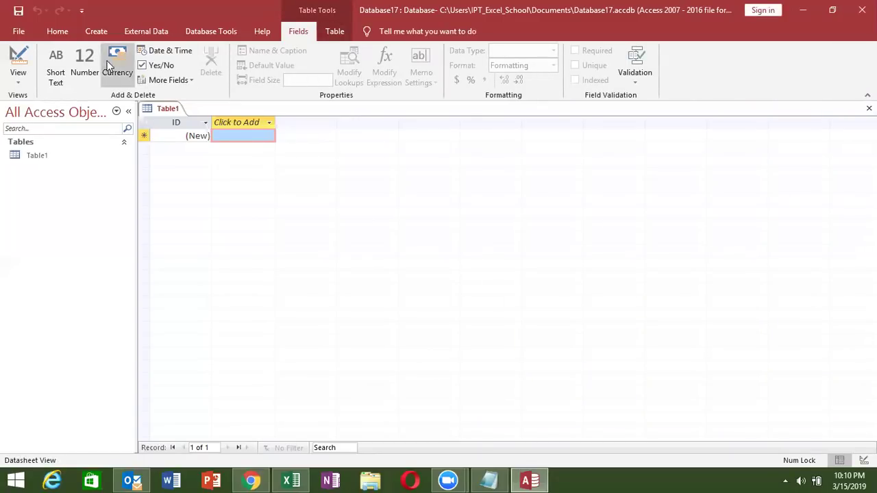
click(150, 32)
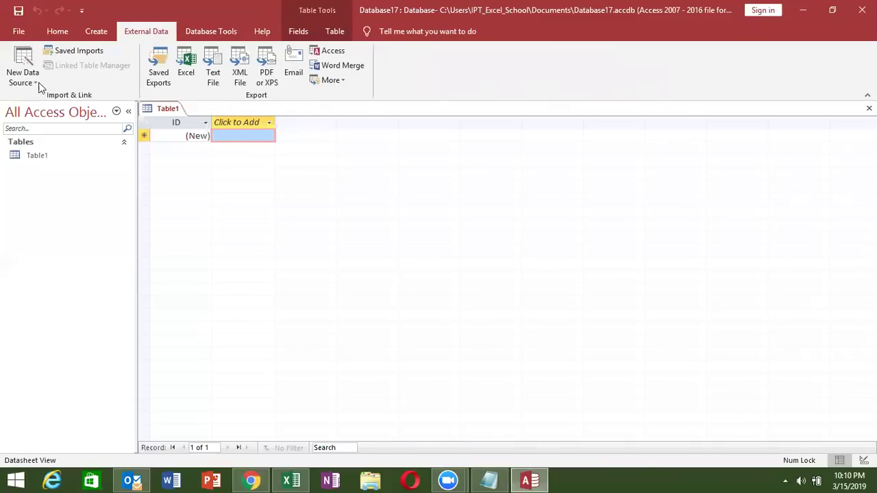
click(40, 82)
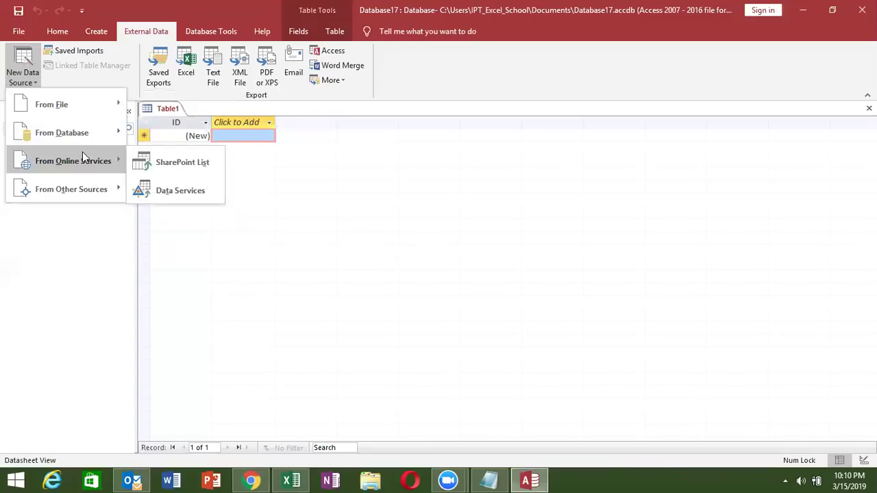
mouse_move(71, 189)
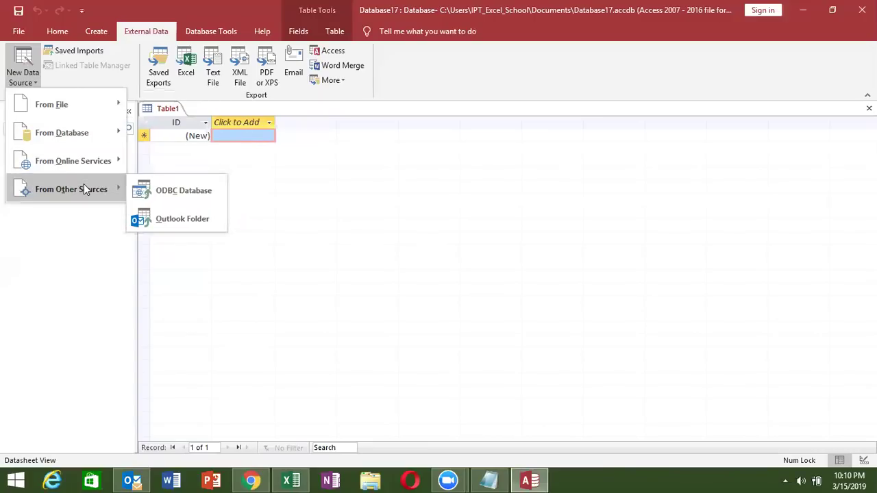
click(152, 212)
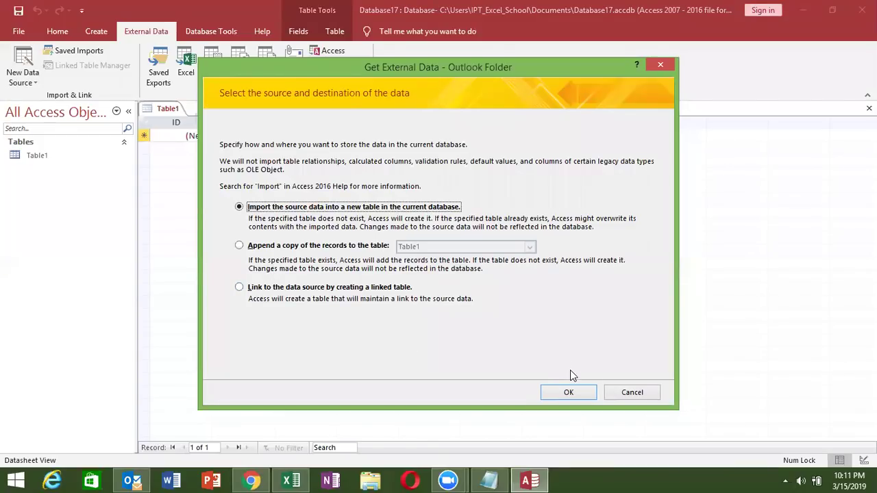
- Import into a new table, choosing the mail account's Inbox folder as the source
click(568, 391)
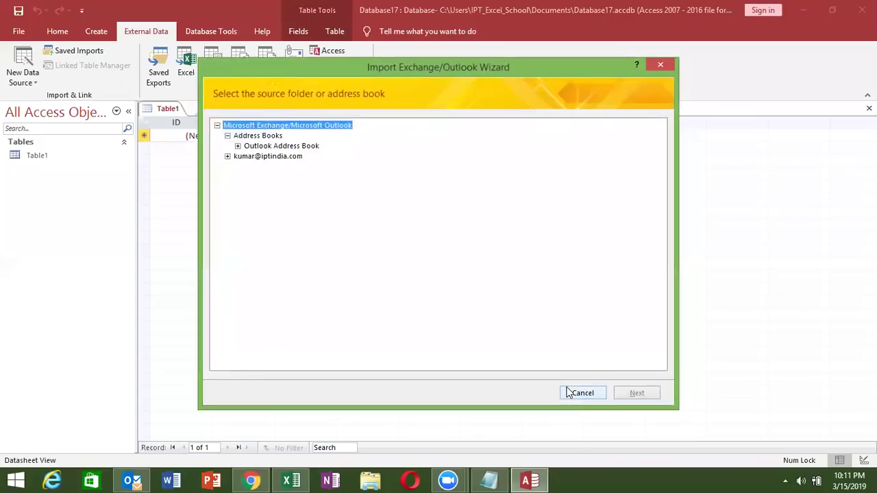
click(228, 157)
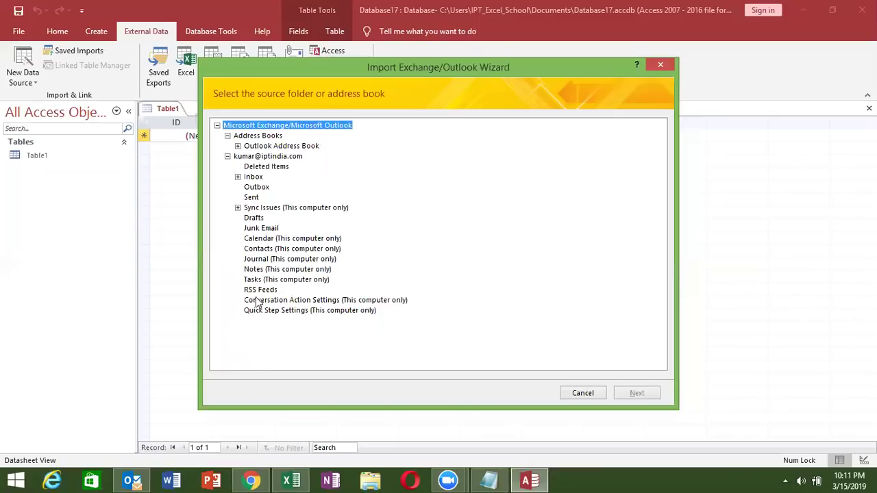
click(264, 190)
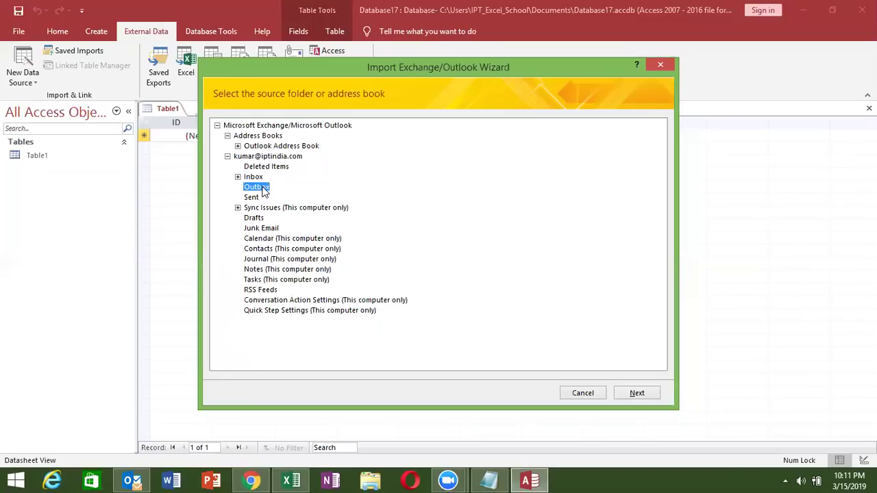
click(253, 177)
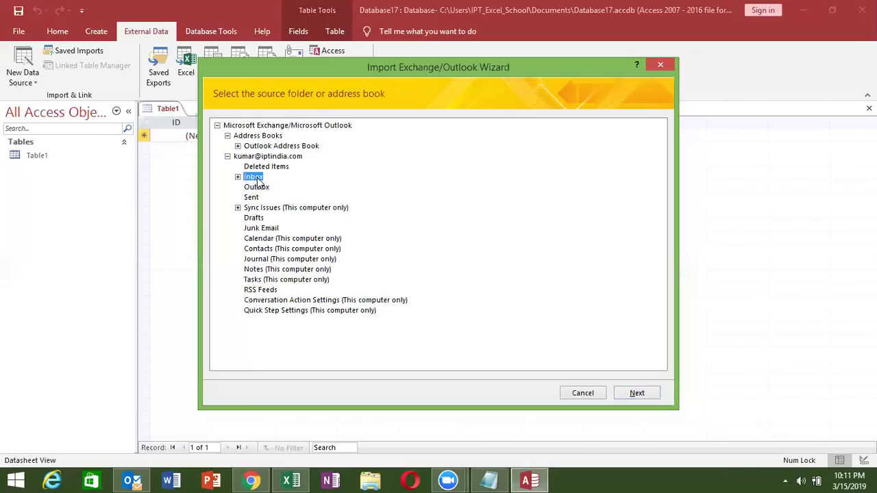
click(238, 177)
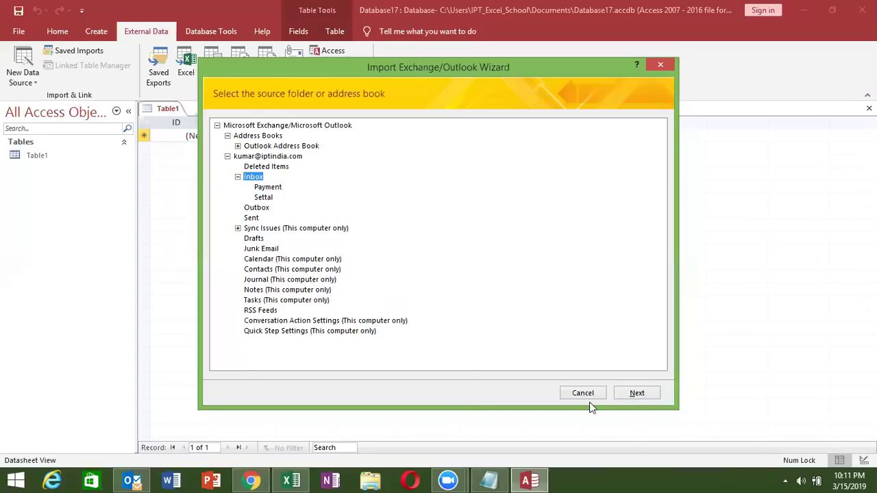
click(635, 394)
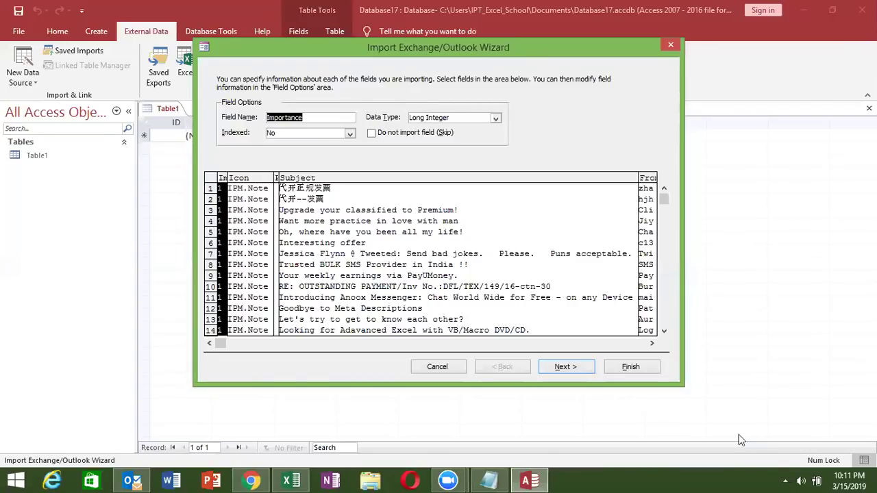
- Accept default fields and an Access primary key, and finish importing into the Inbox table
click(582, 368)
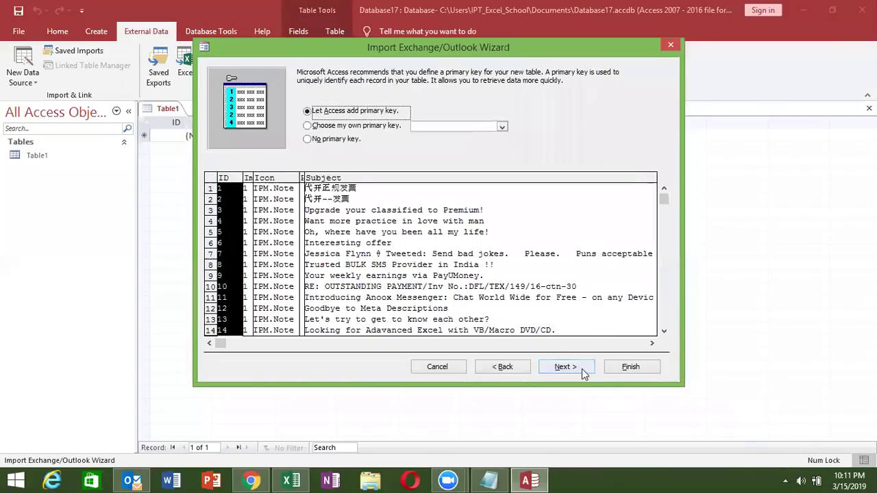
click(582, 368)
click(618, 368)
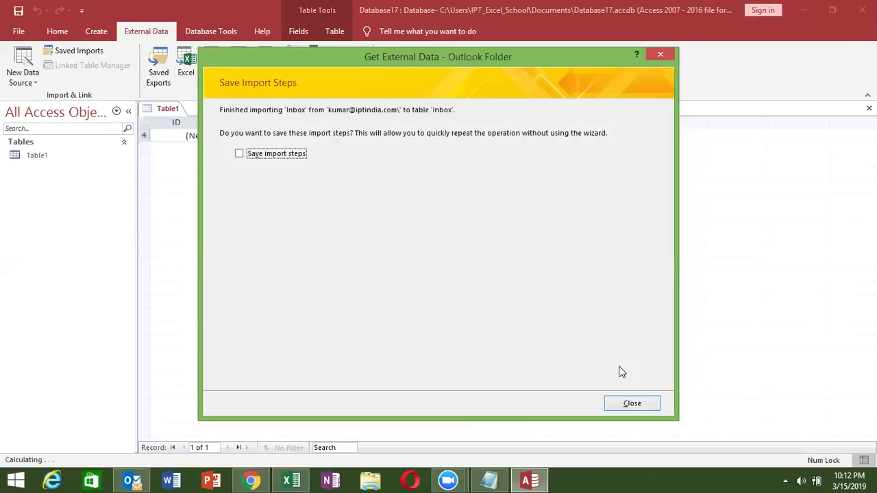
click(646, 408)
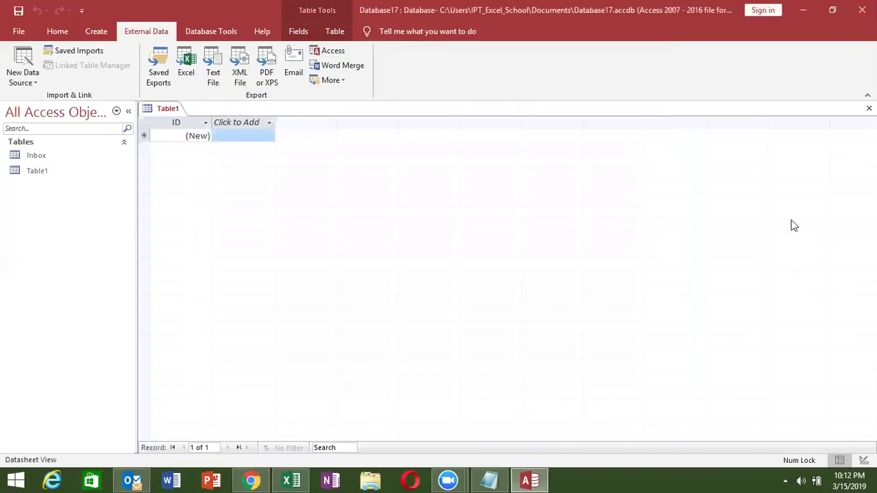
- Open the Inbox table to check its 8028 imported message records
click(79, 162)
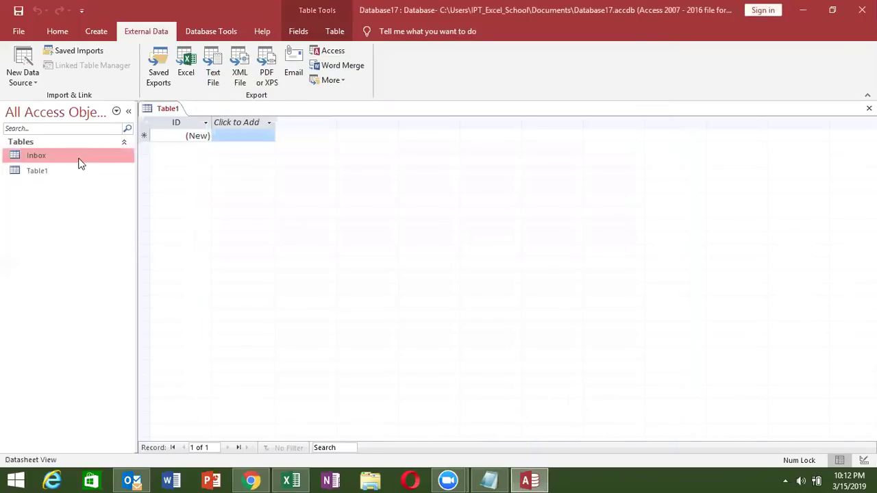
double_click(79, 162)
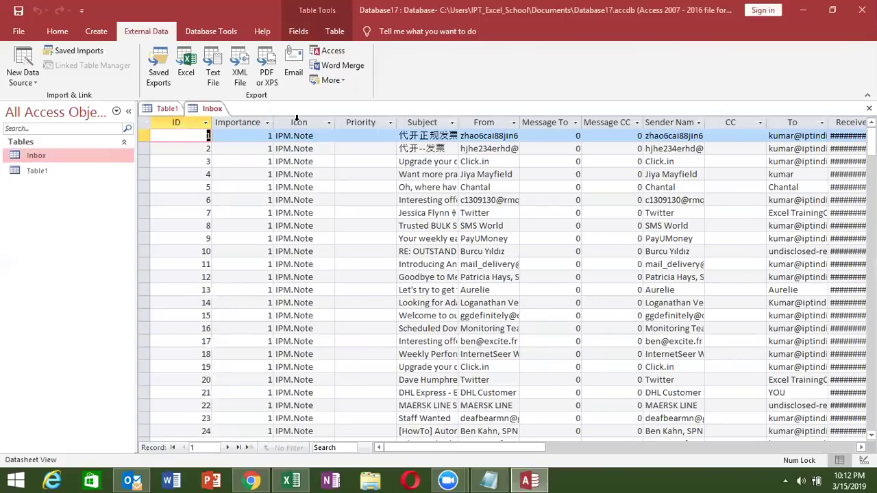
drag(295, 122, 870, 122)
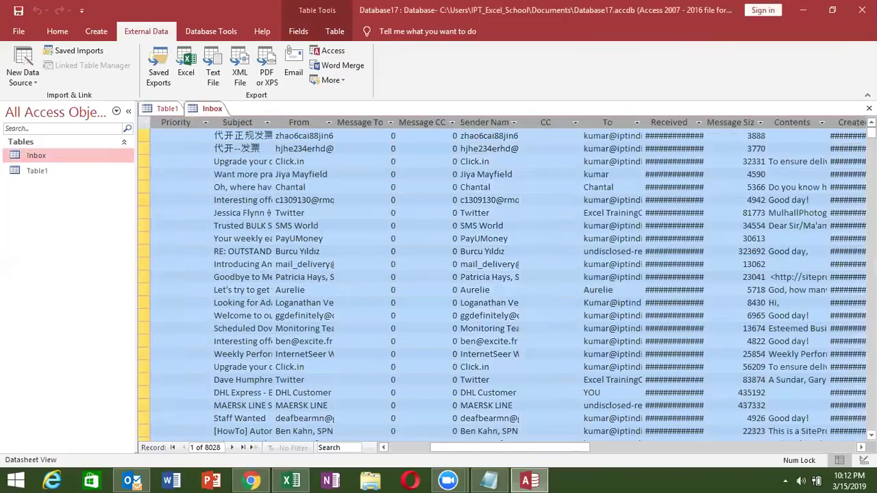
key(Escape)
- Close Access and pick Database17 from Documents as Excel's Access data source
click(861, 10)
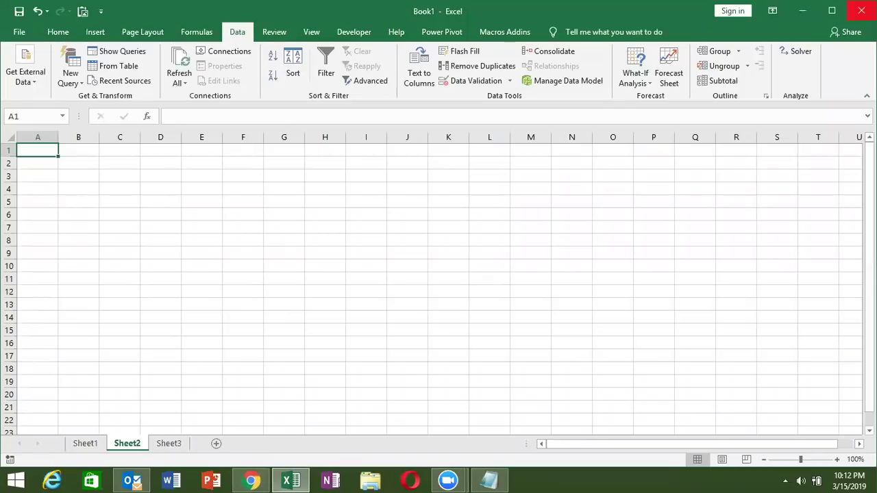
click(43, 88)
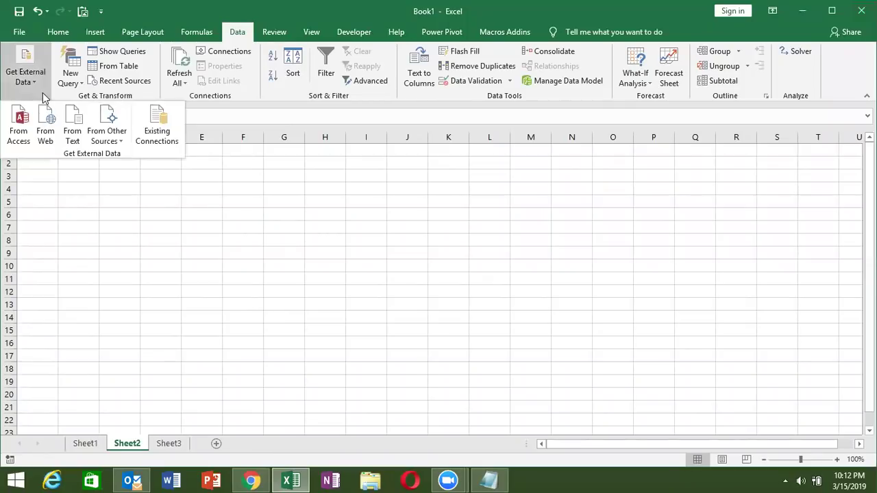
click(21, 123)
scroll(43, 133, down, 3)
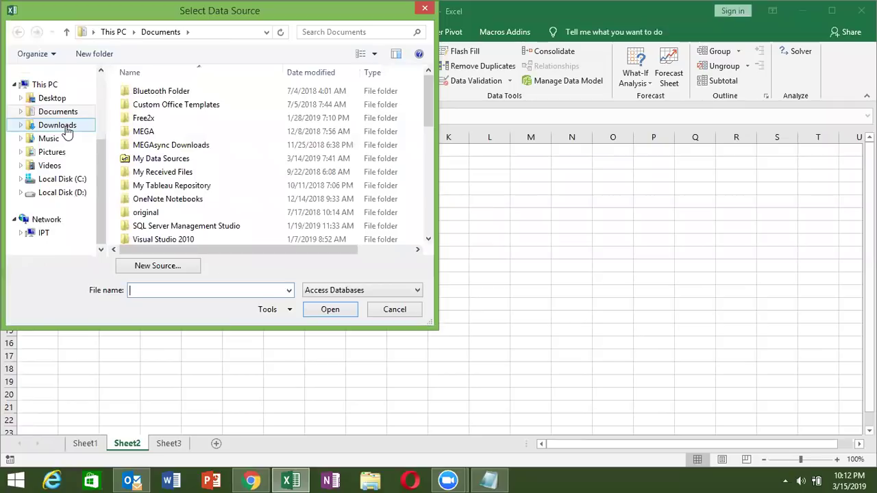
click(58, 112)
drag(431, 127, 427, 215)
click(374, 215)
double_click(374, 214)
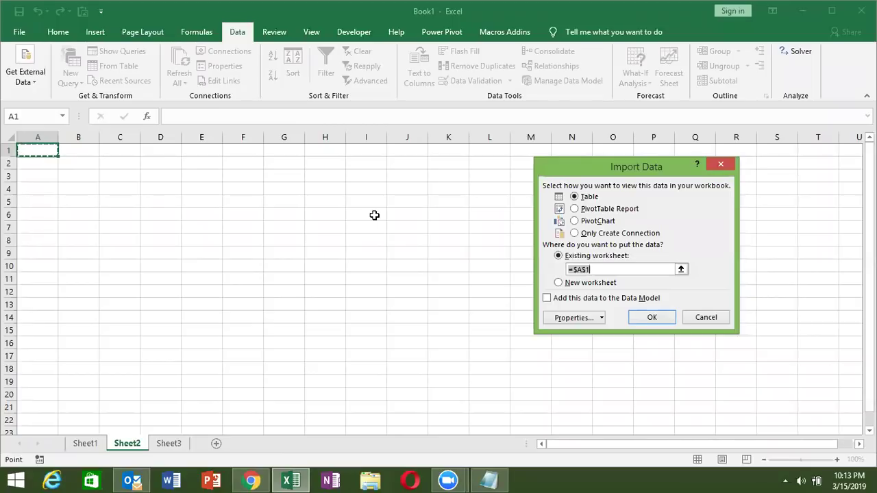
- Import the Inbox records as a table at $A$1 on the existing worksheet
click(648, 314)
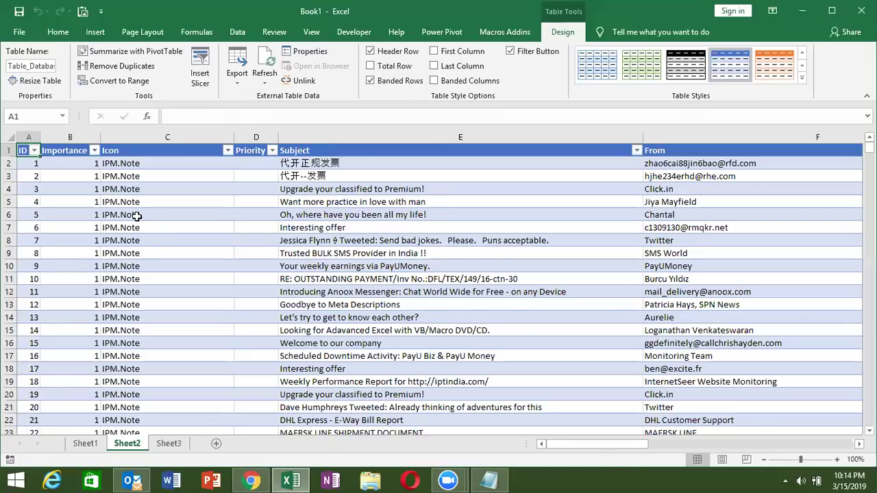
- Move to Sheet3 and bring up the Data ribbon's import commands
click(169, 444)
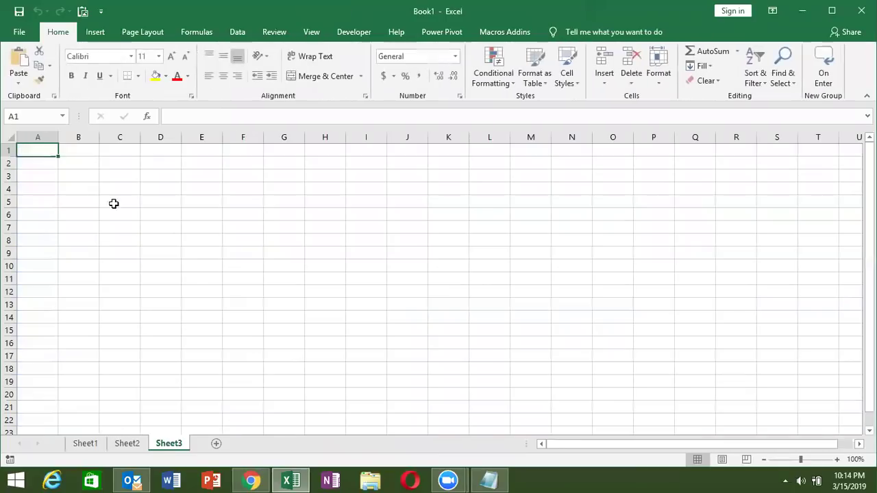
click(100, 38)
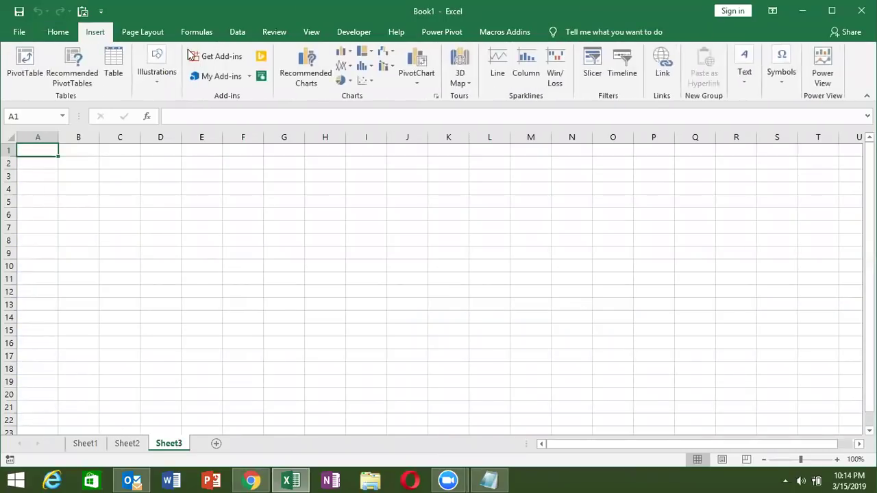
click(237, 38)
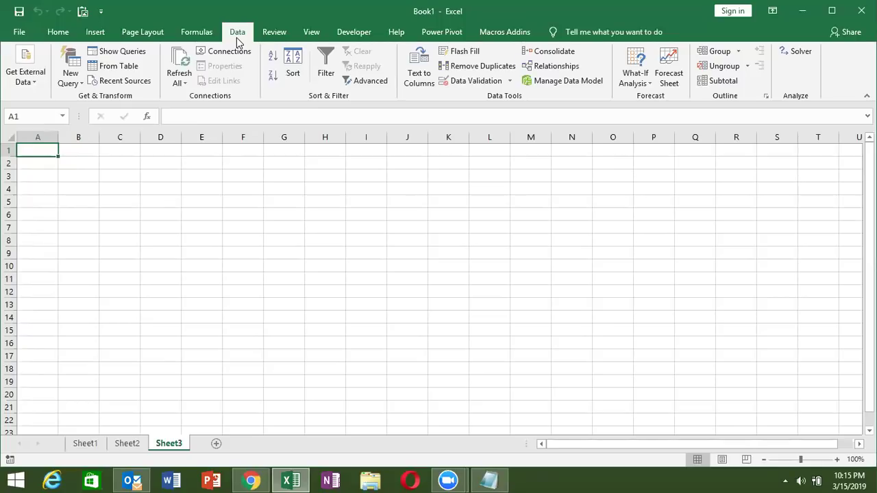
- Minimize Excel to the desktop and bring up Zoom's End Meeting or Leave Meeting prompt
key(super+d)
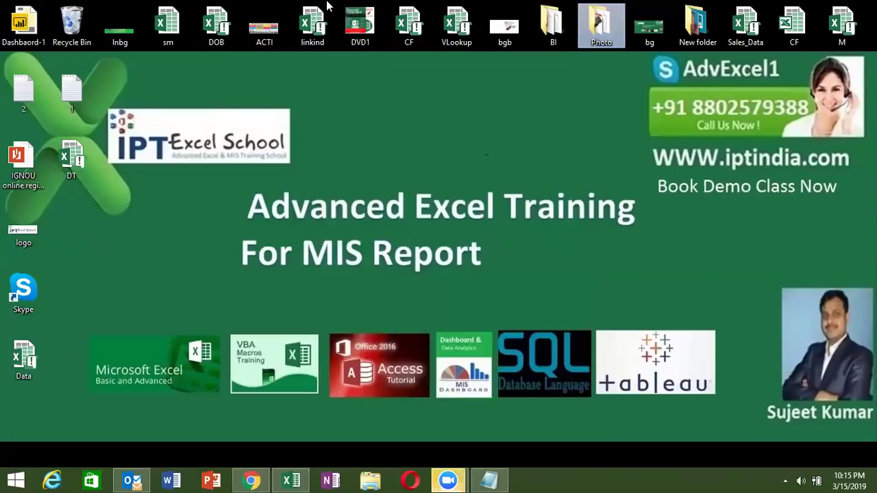
click(328, 6)
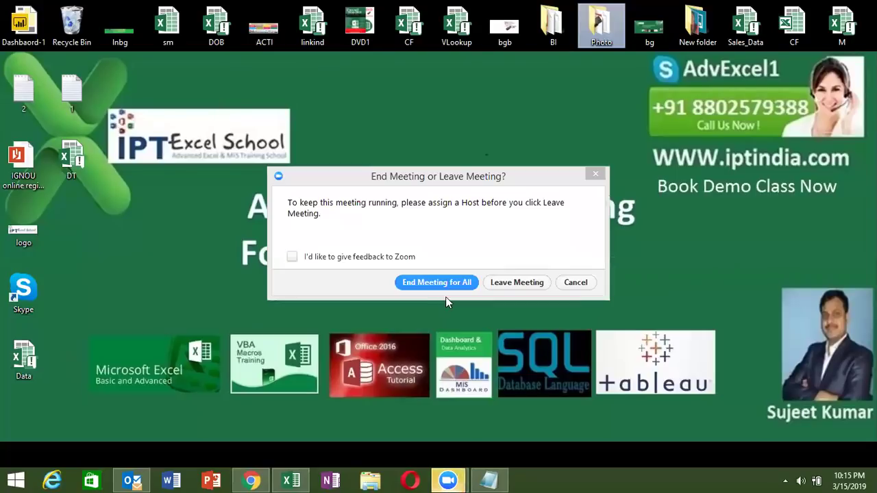